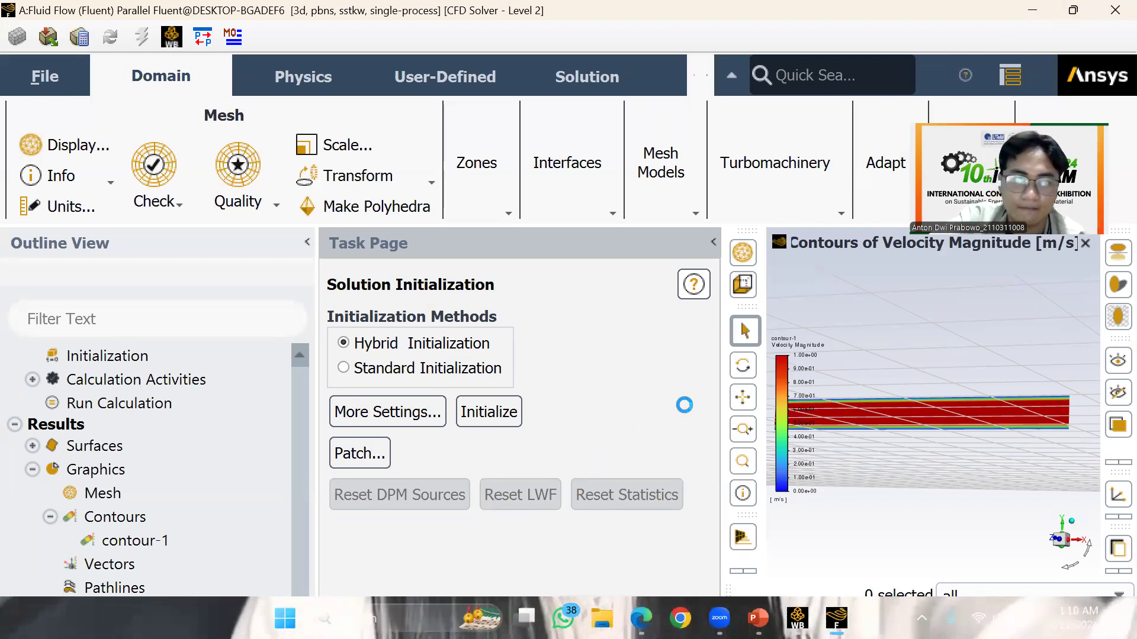
Switch to Workbench and delete the existing Fluid Flow (Fluent) system from the project schematic
mouse_move(797, 618)
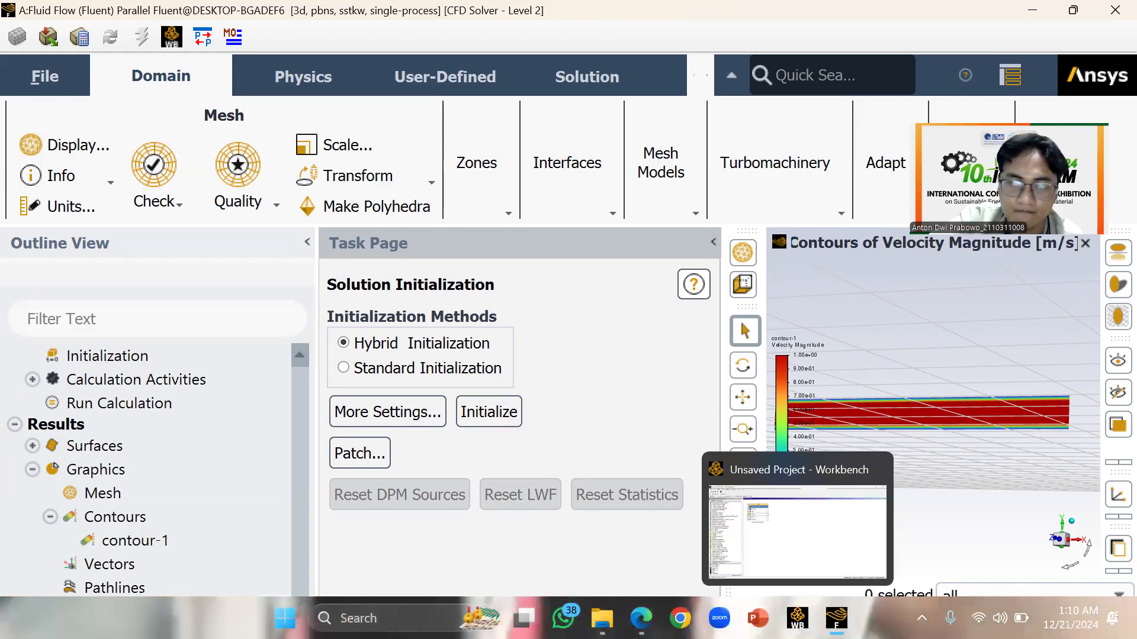
left_click(798, 515)
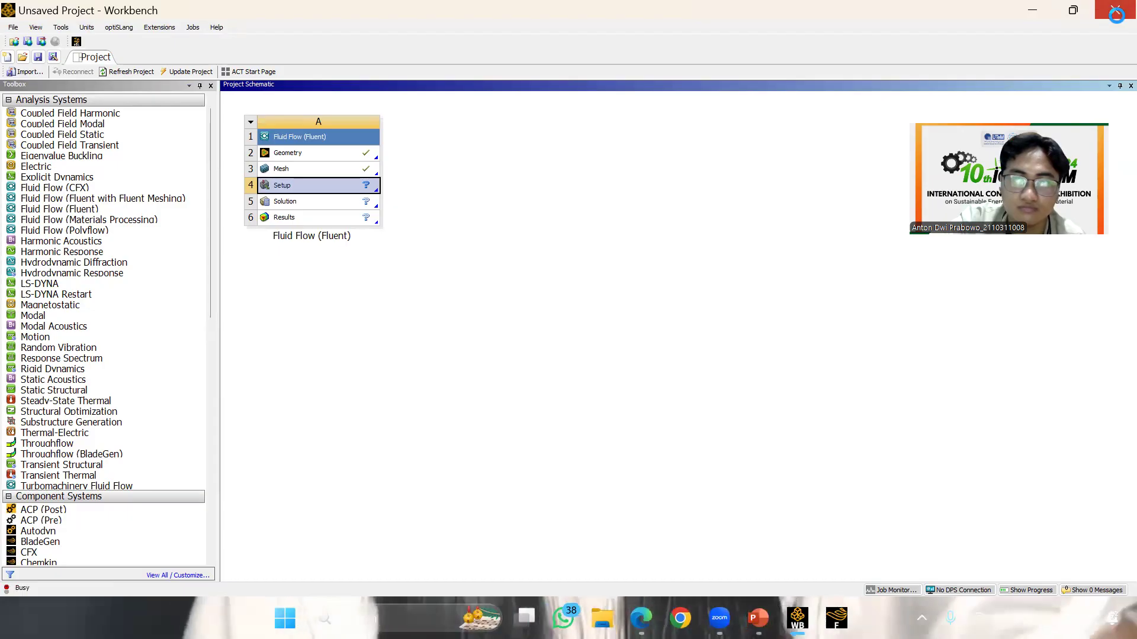
left_click(1111, 14)
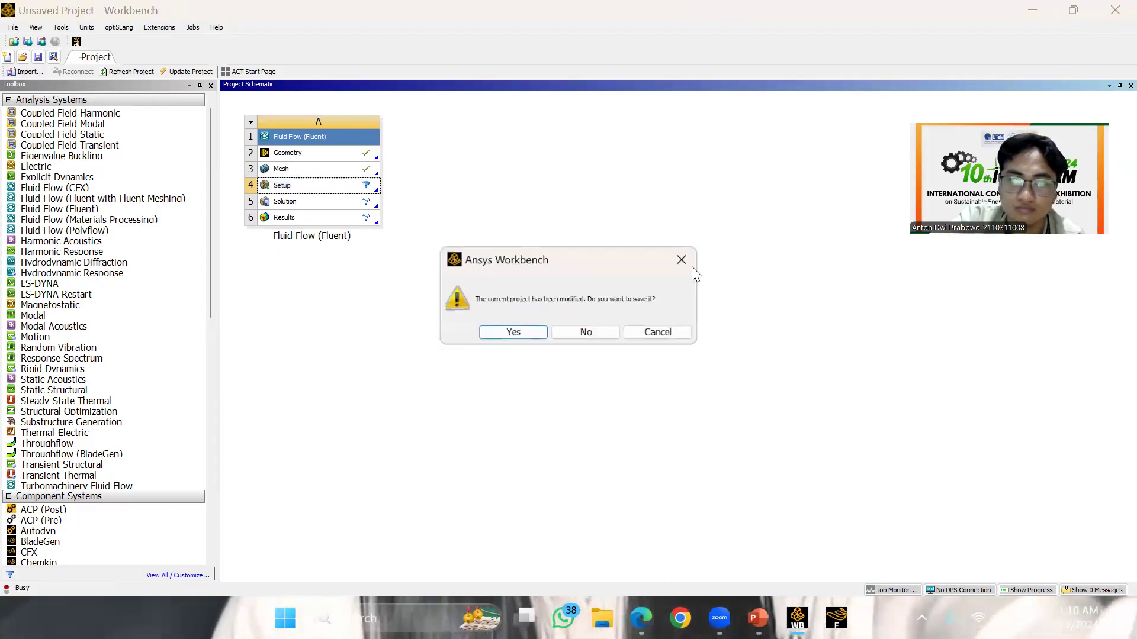
left_click(681, 260)
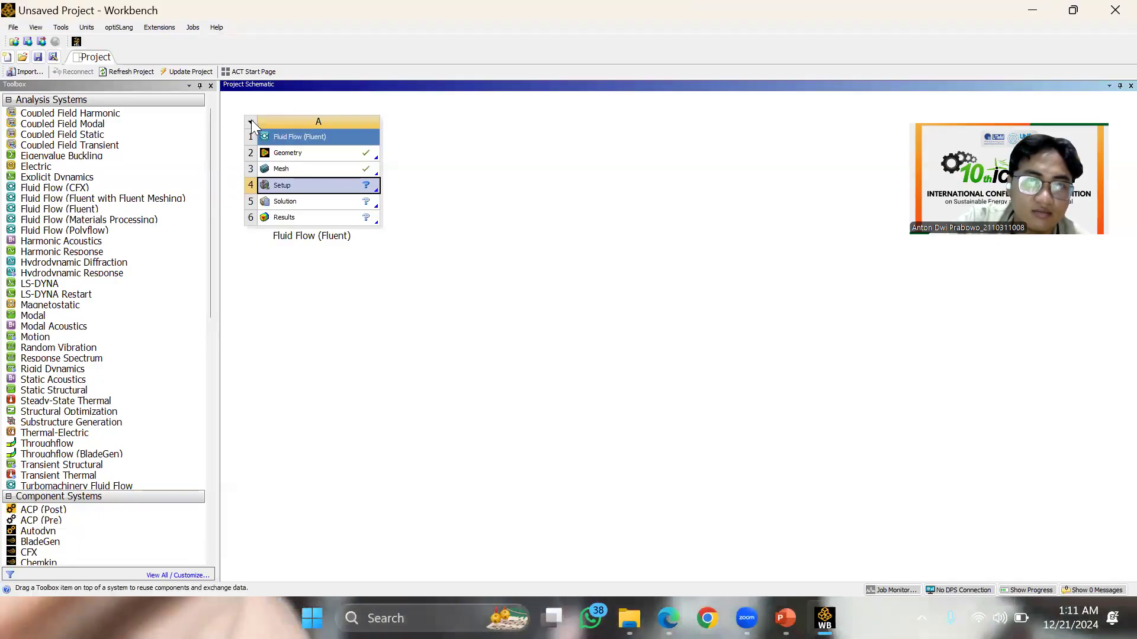
left_click(288, 125)
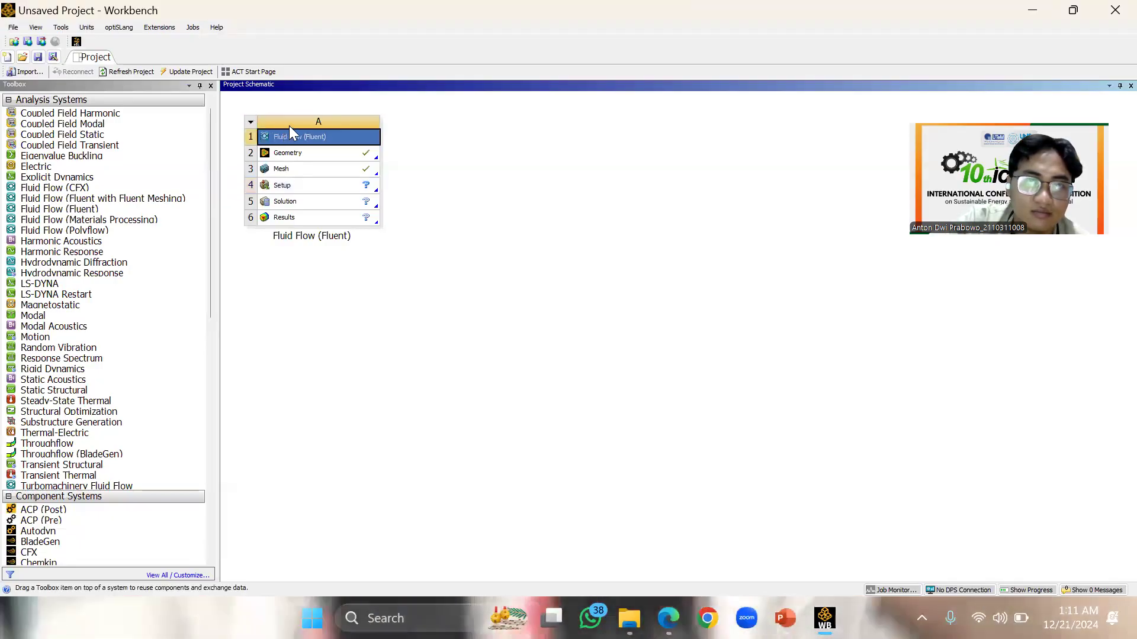
left_click(248, 123)
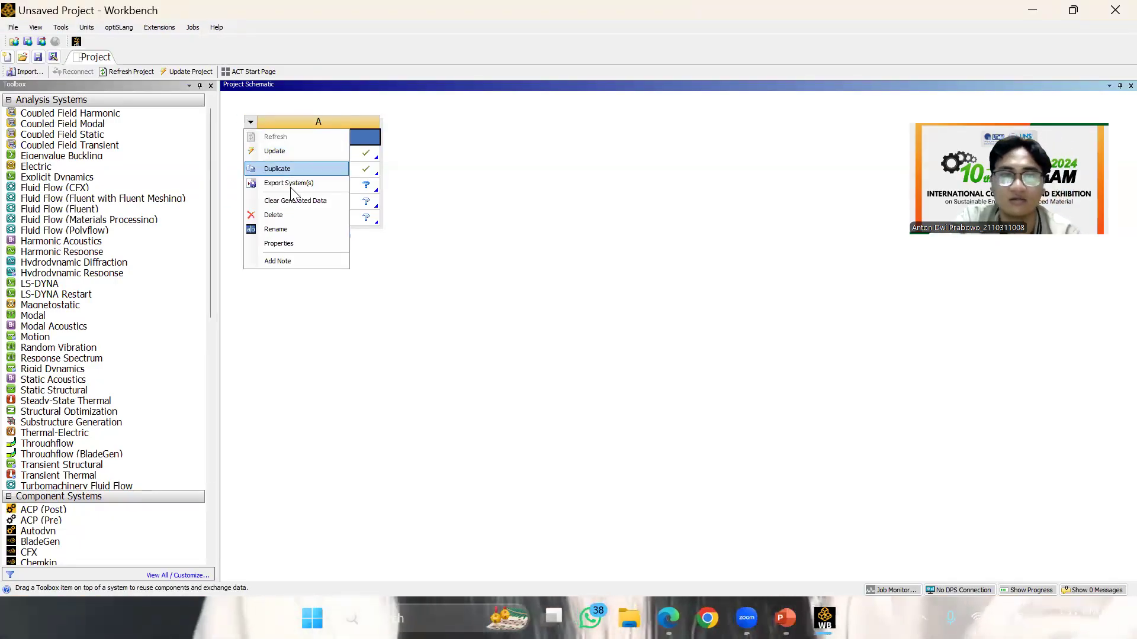
left_click(296, 213)
left_click(553, 335)
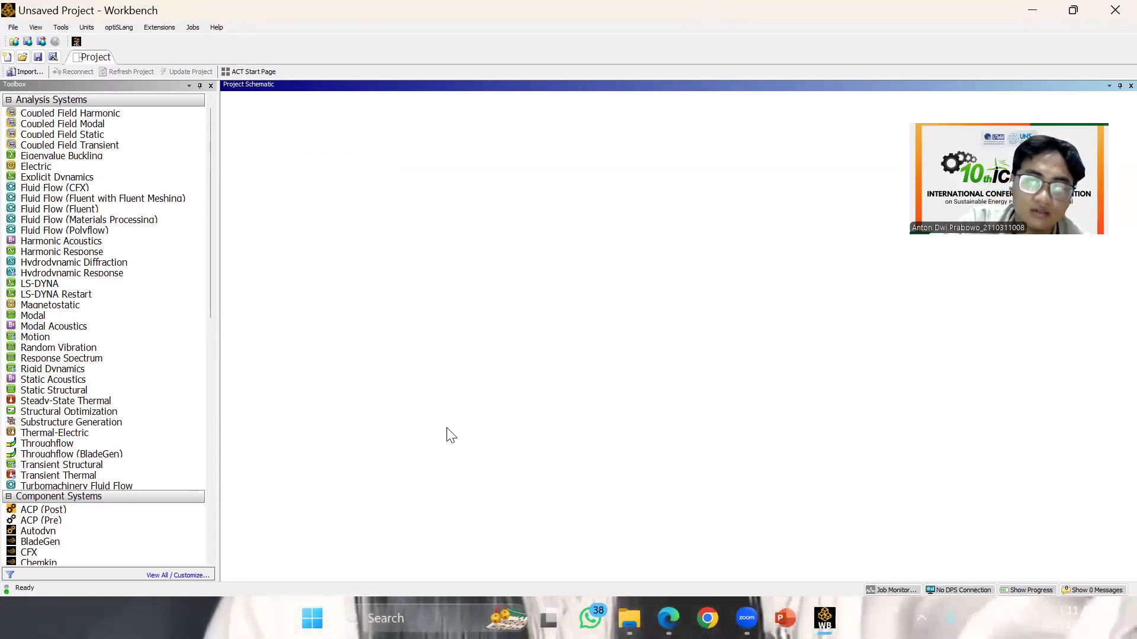
left_click(312, 618)
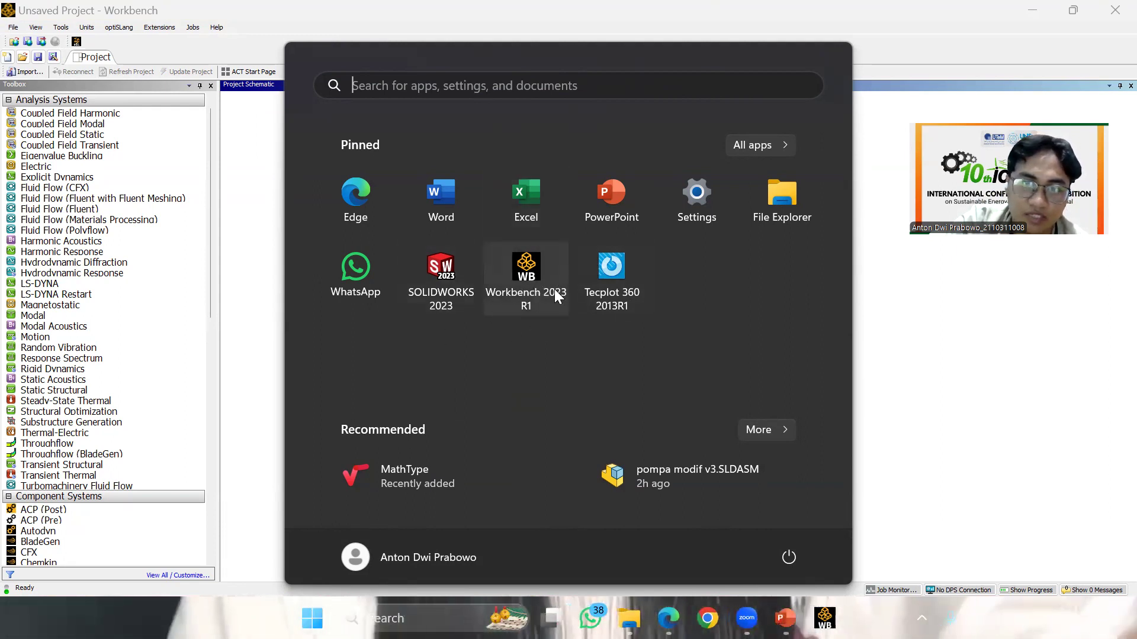
left_click(909, 329)
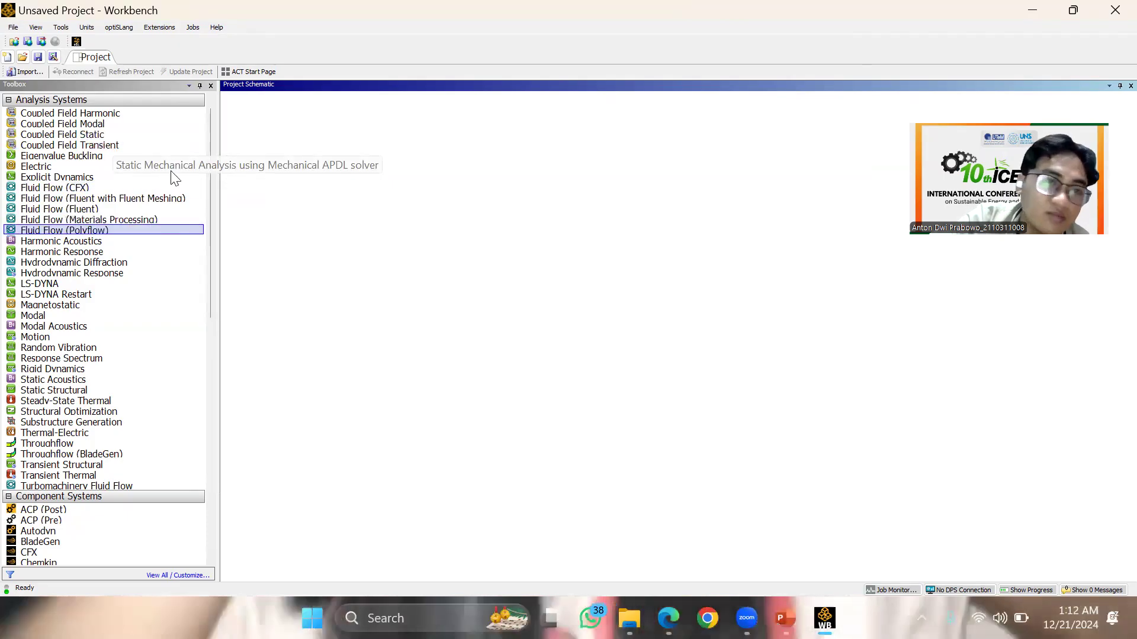
left_click_drag(139, 297, 148, 329)
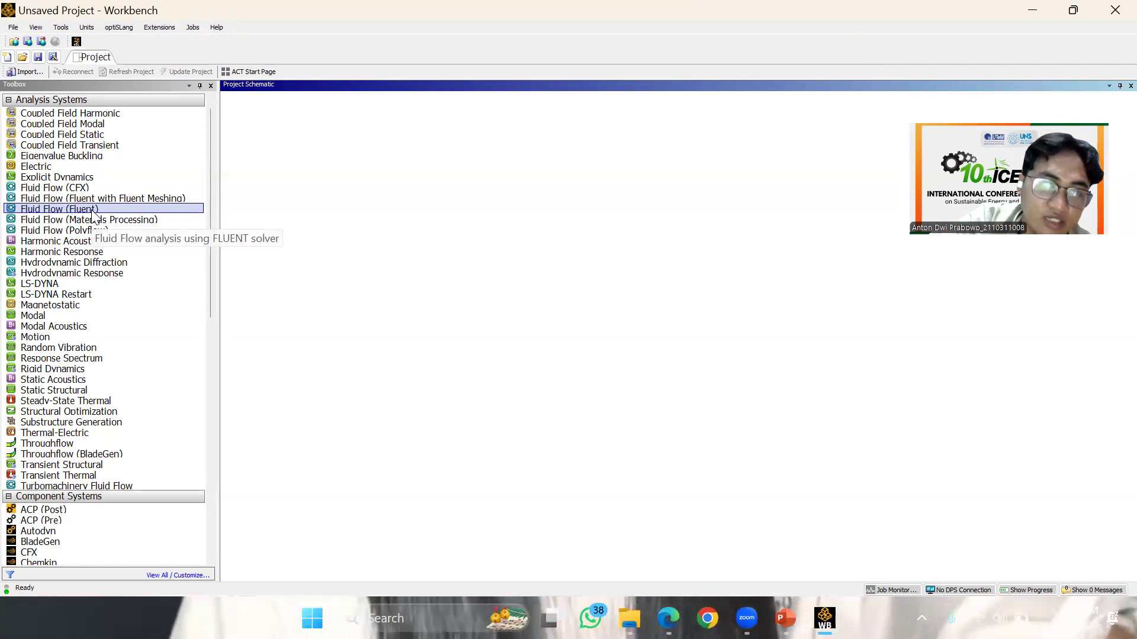
Add a Fluid Flow (Fluent) analysis system to the project schematic and start a new DesignModeler geometry for it
left_click_drag(92, 214, 272, 151)
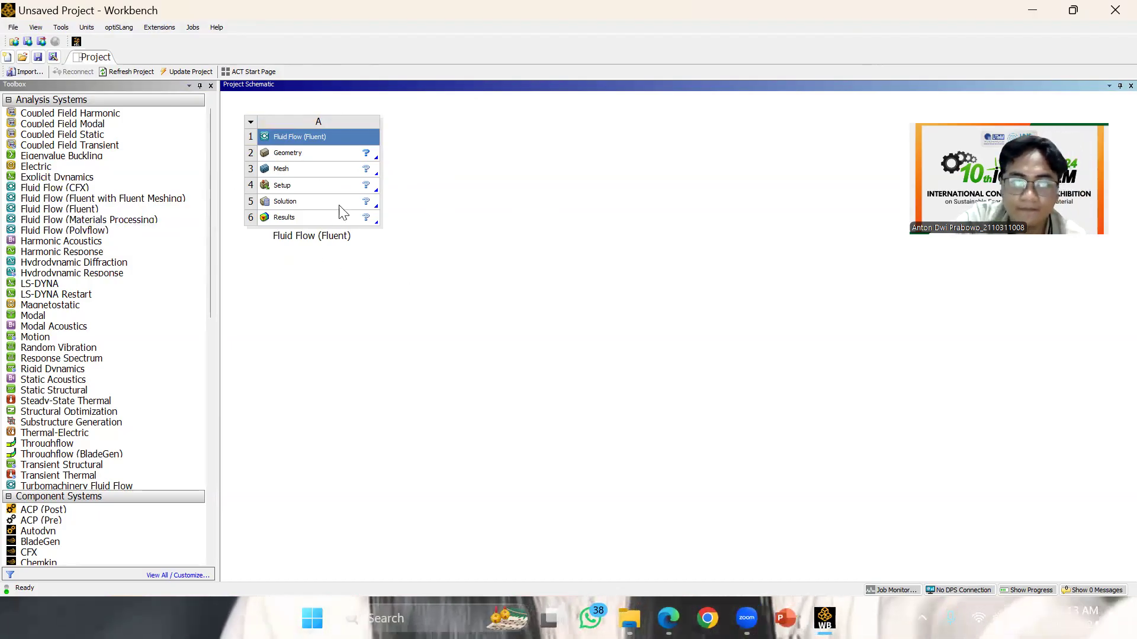
left_click(326, 153)
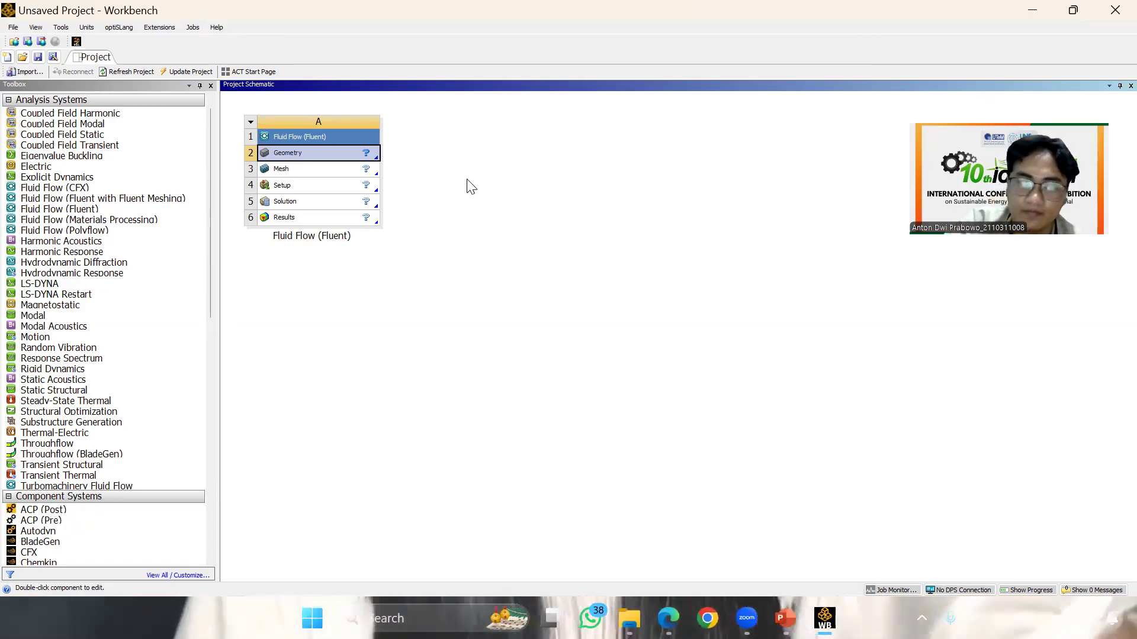
right_click(333, 163)
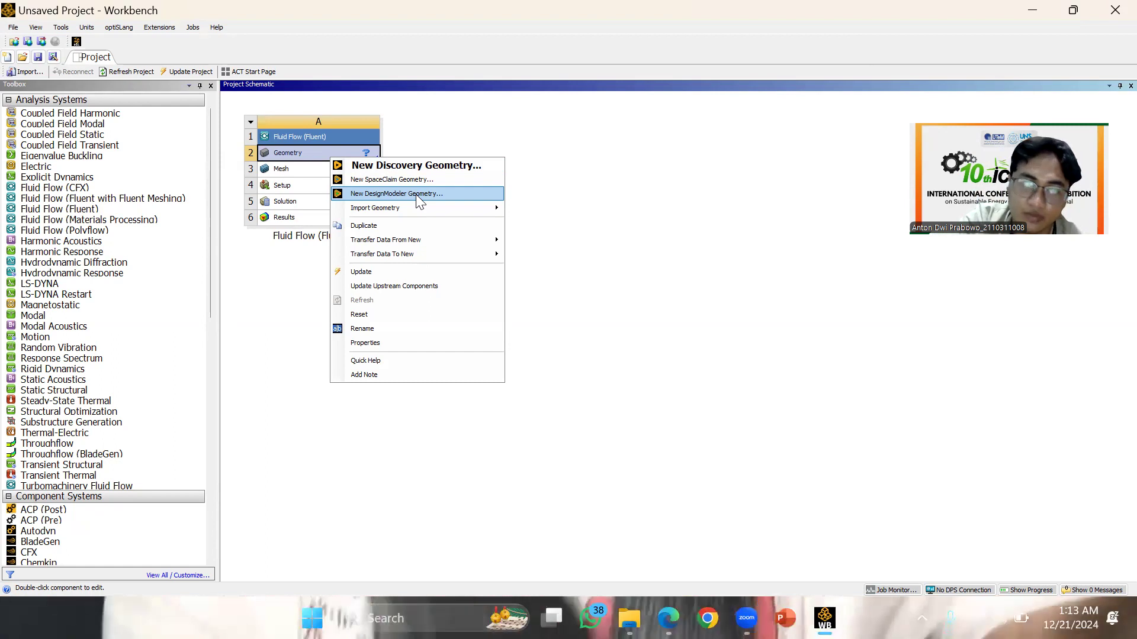
mouse_move(428, 207)
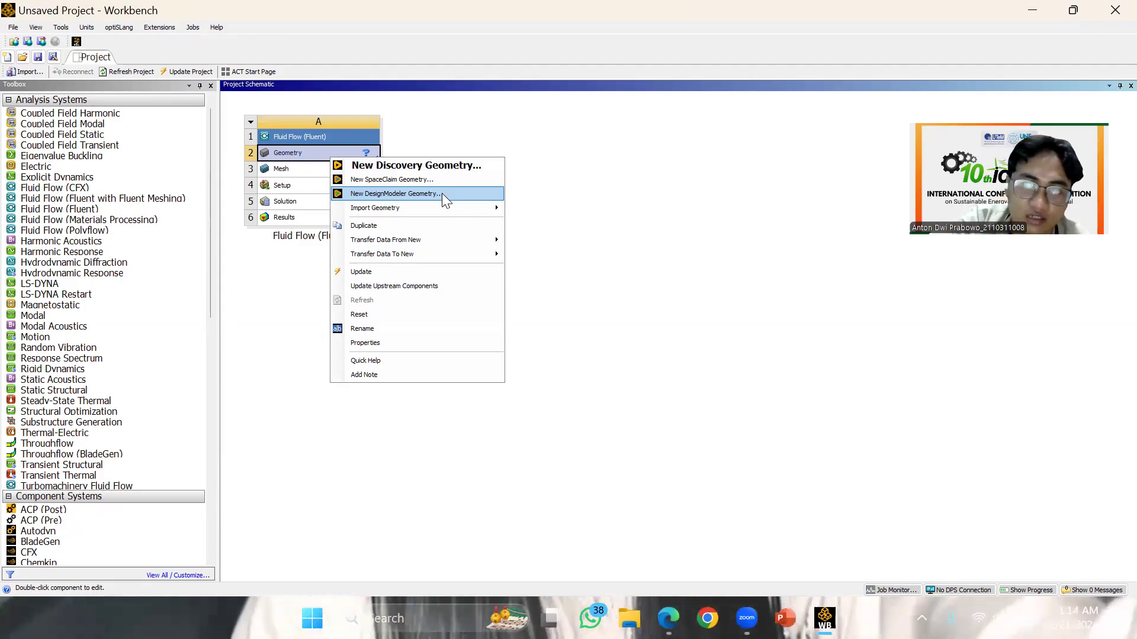
left_click(442, 193)
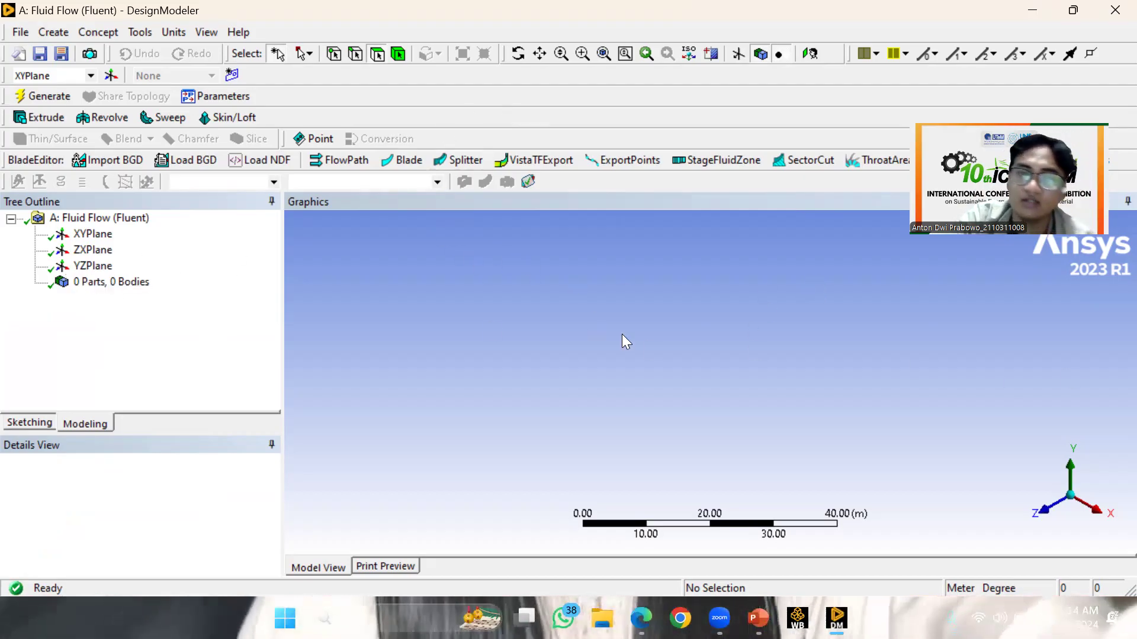
Compare the orientations of ZXPlane and YZPlane in the model view
left_click(93, 252)
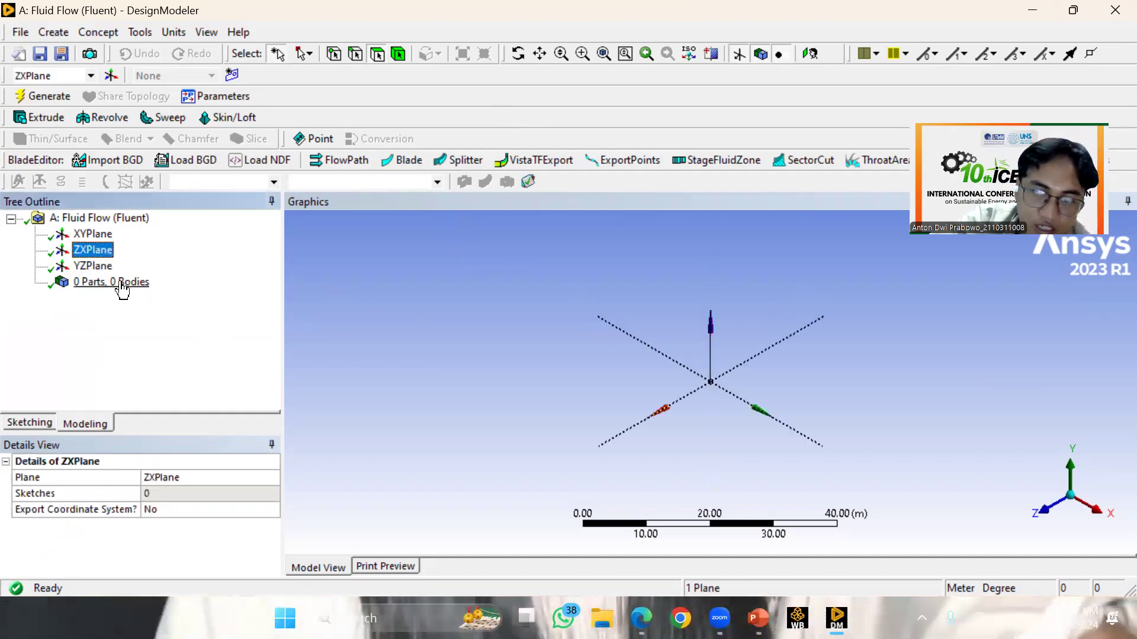
left_click(89, 264)
left_click(93, 250)
left_click(94, 265)
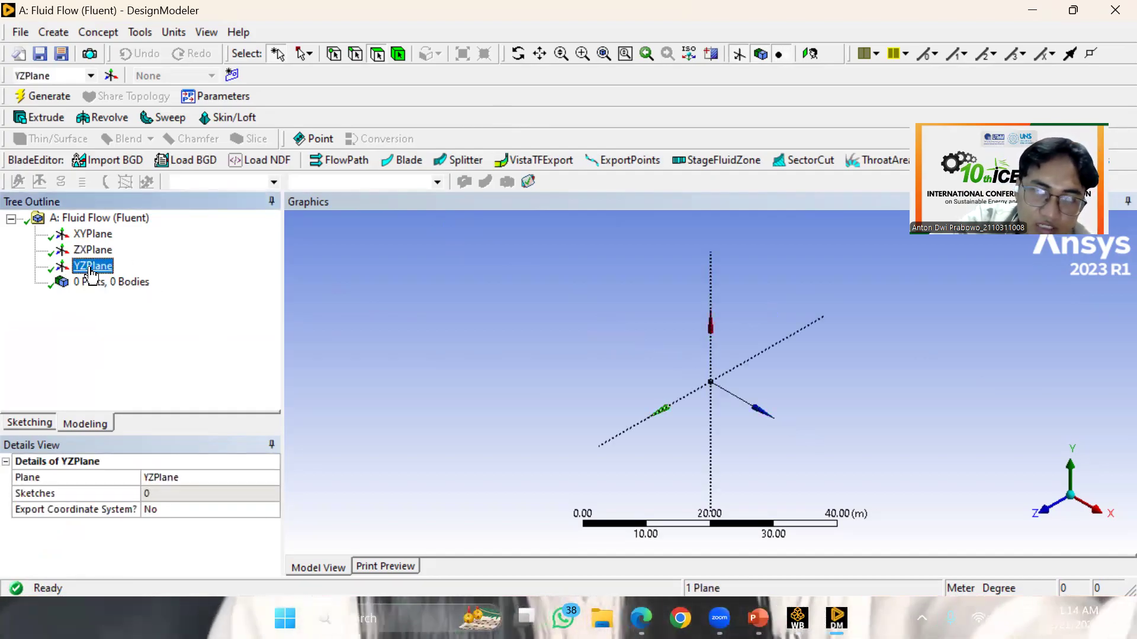
left_click(98, 281)
left_click(98, 269)
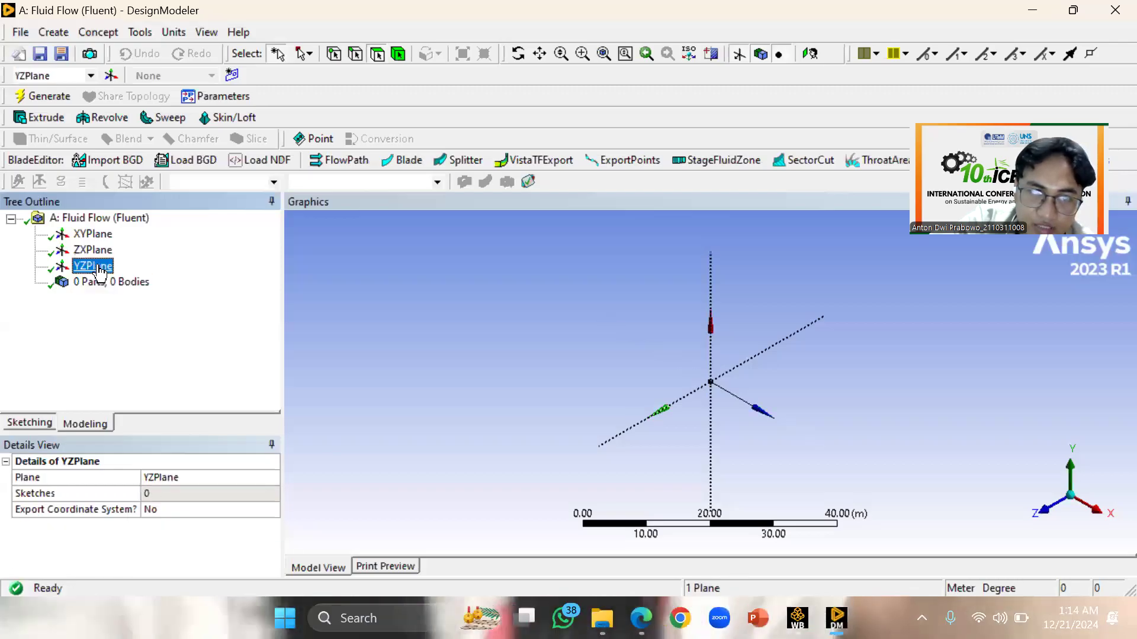
right_click(99, 269)
left_click(79, 269)
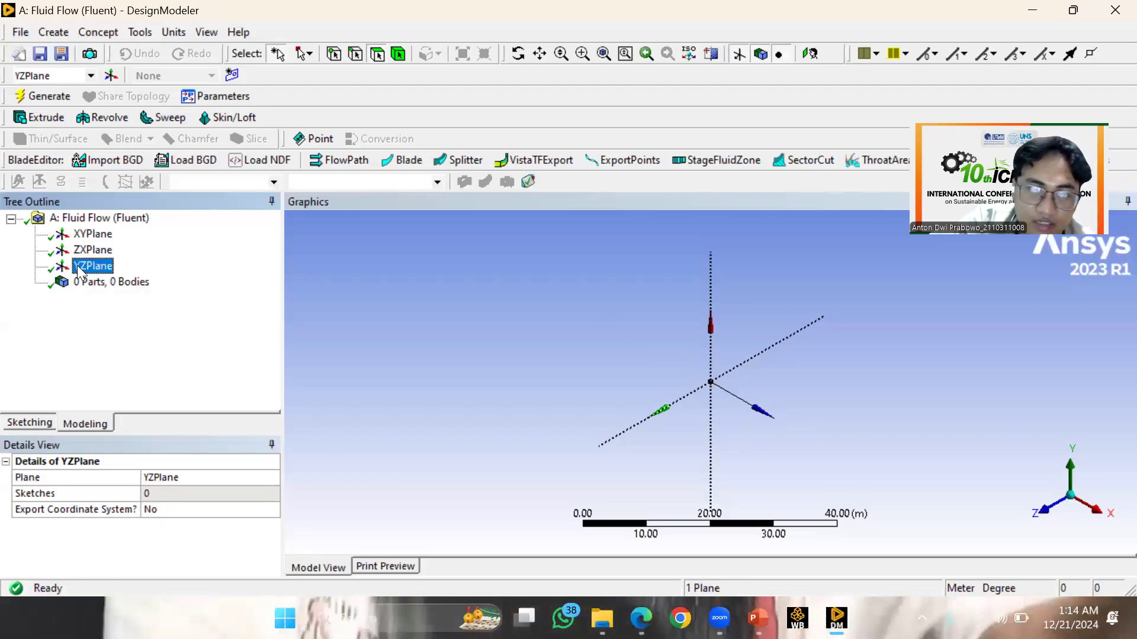
right_click(79, 270)
left_click(109, 266)
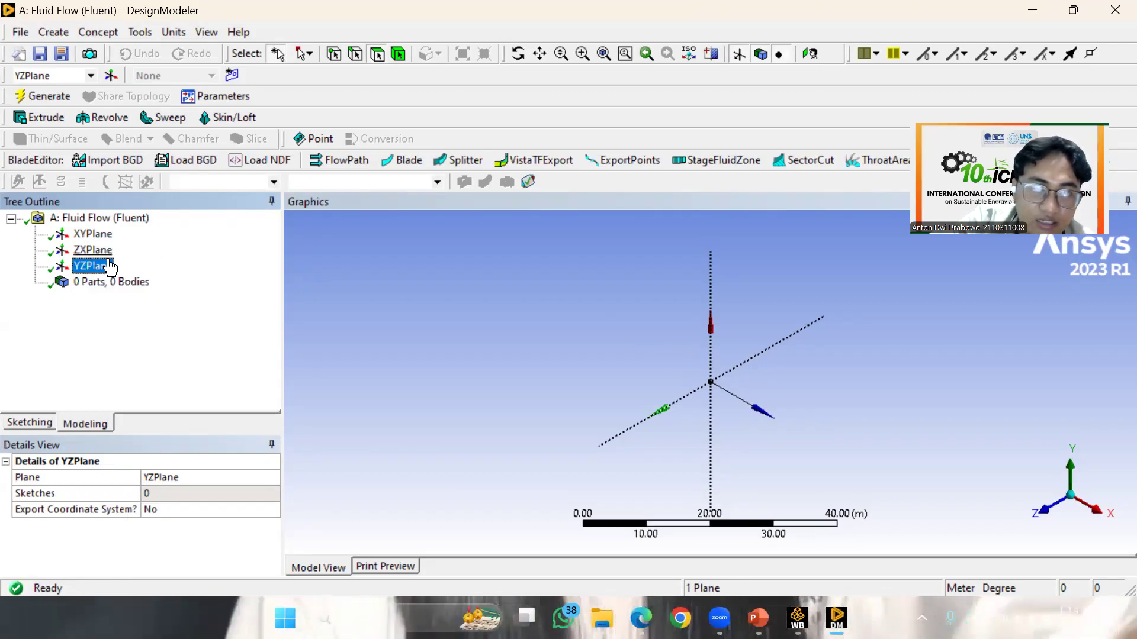
left_click(45, 96)
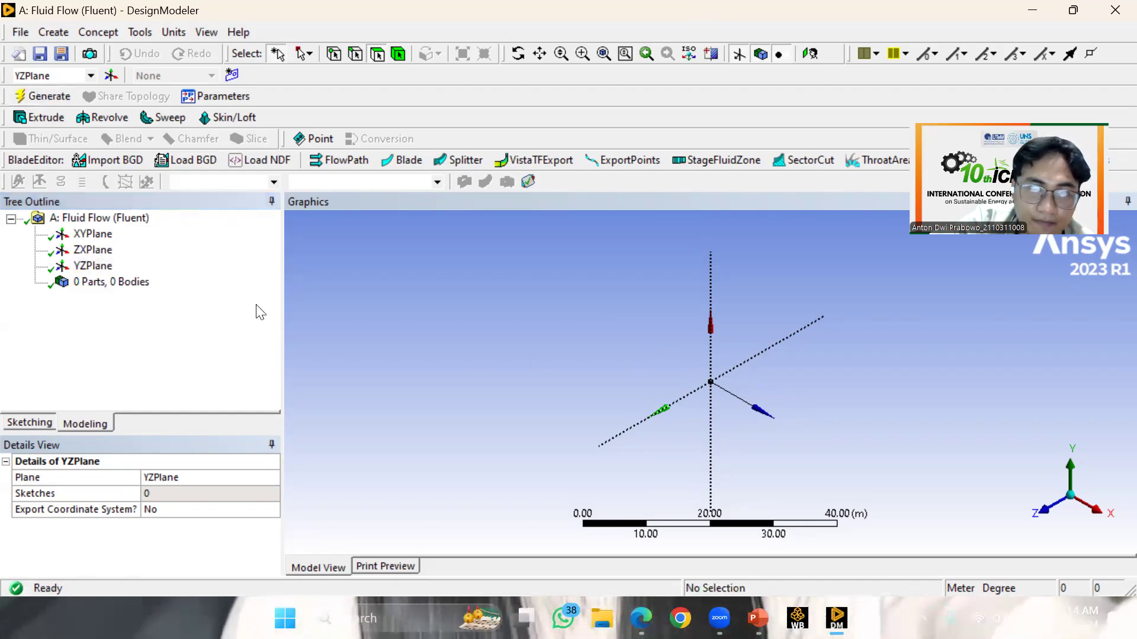
Sketch a circle about 12.2 m in diameter on YZPlane, centred on the origin
left_click(89, 268)
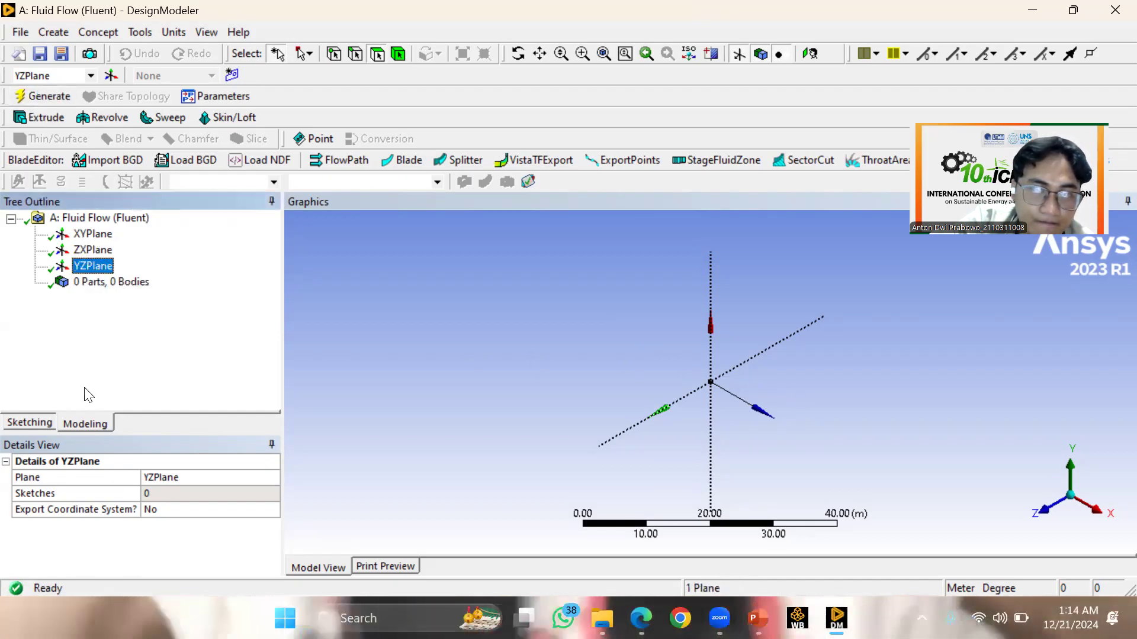
left_click(33, 424)
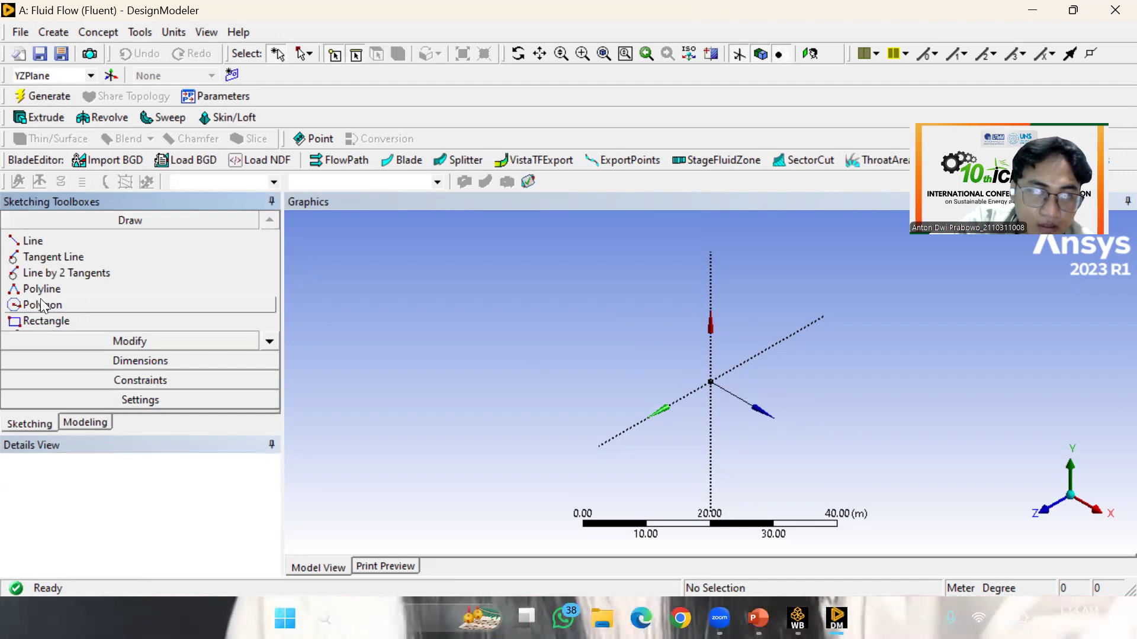
mouse_move(269, 343)
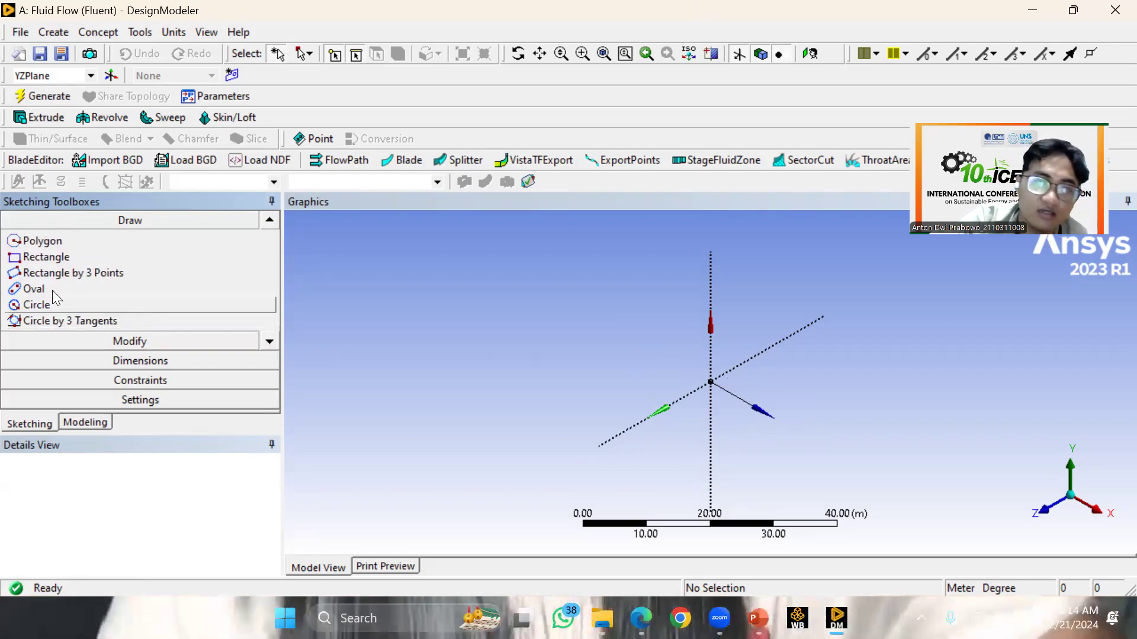
left_click(39, 305)
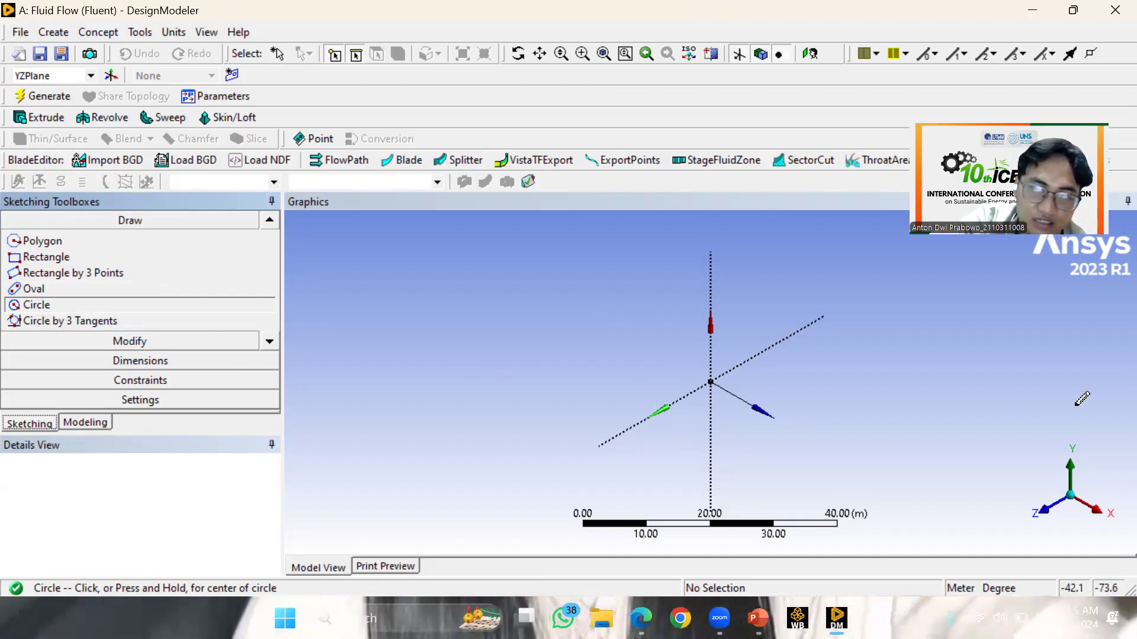
left_click(710, 381)
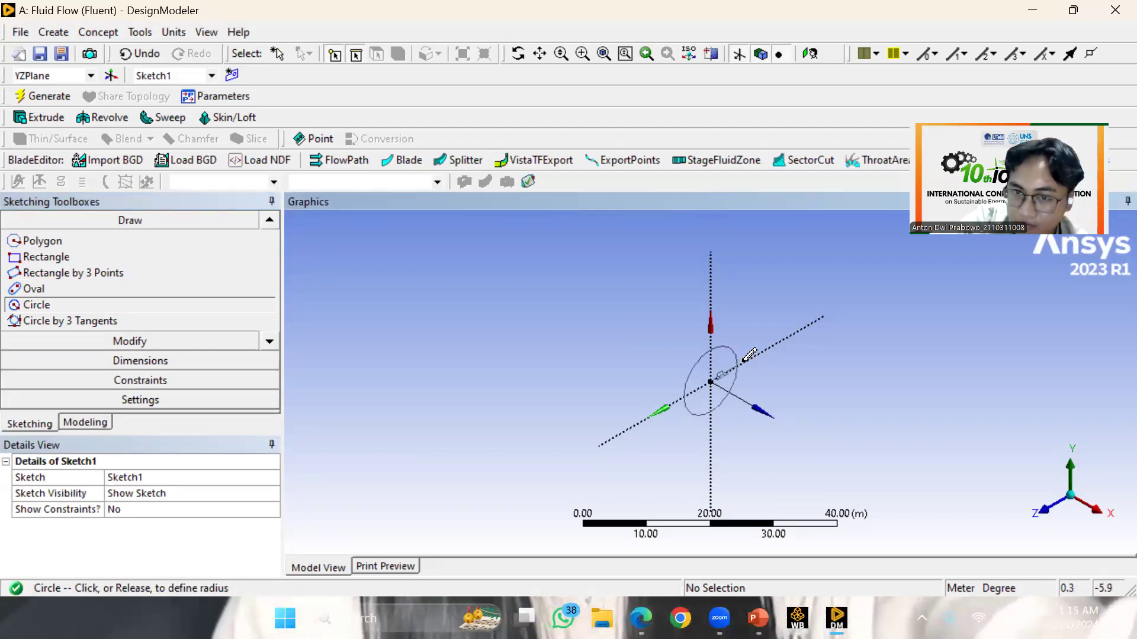
left_click(744, 355)
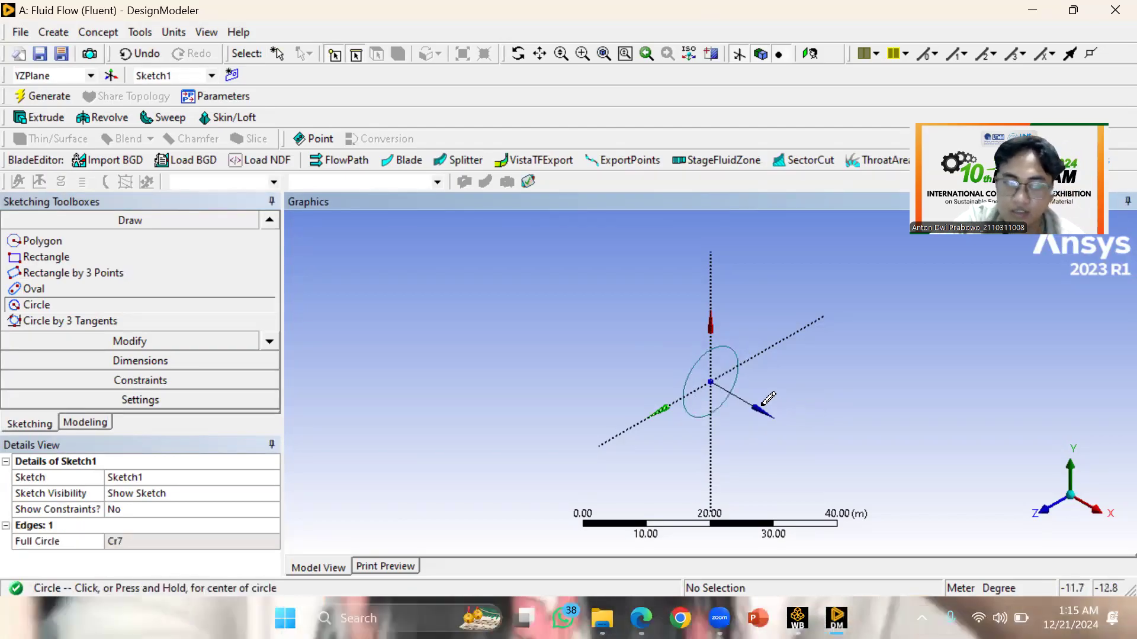
Add a diameter dimension to the sketched circle and set it to 0.2 m
left_click(226, 361)
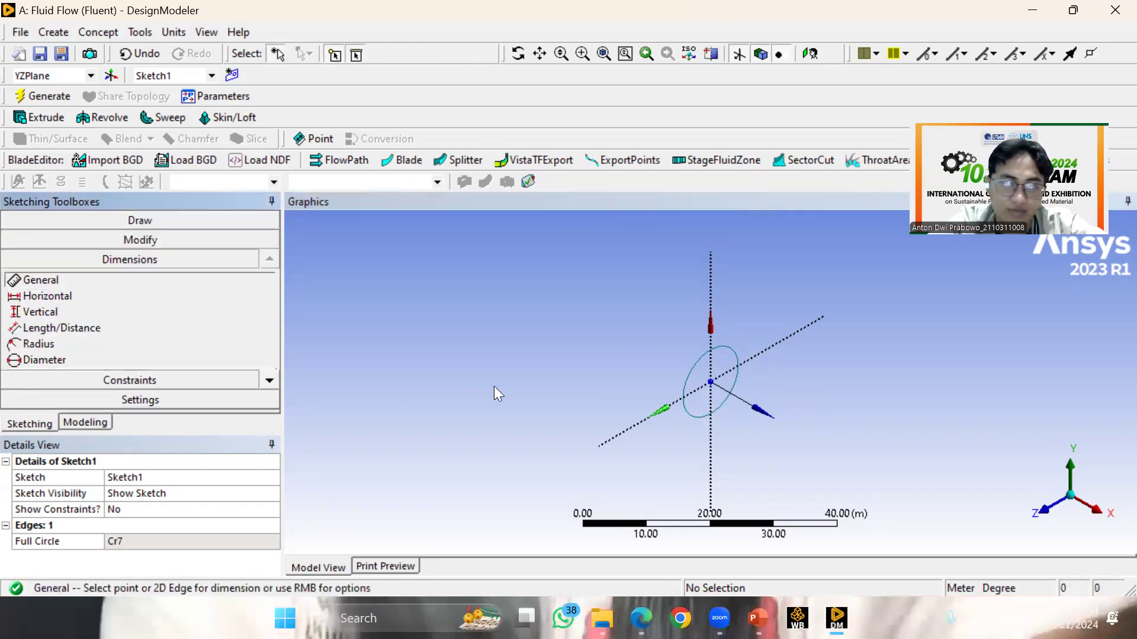
left_click(736, 362)
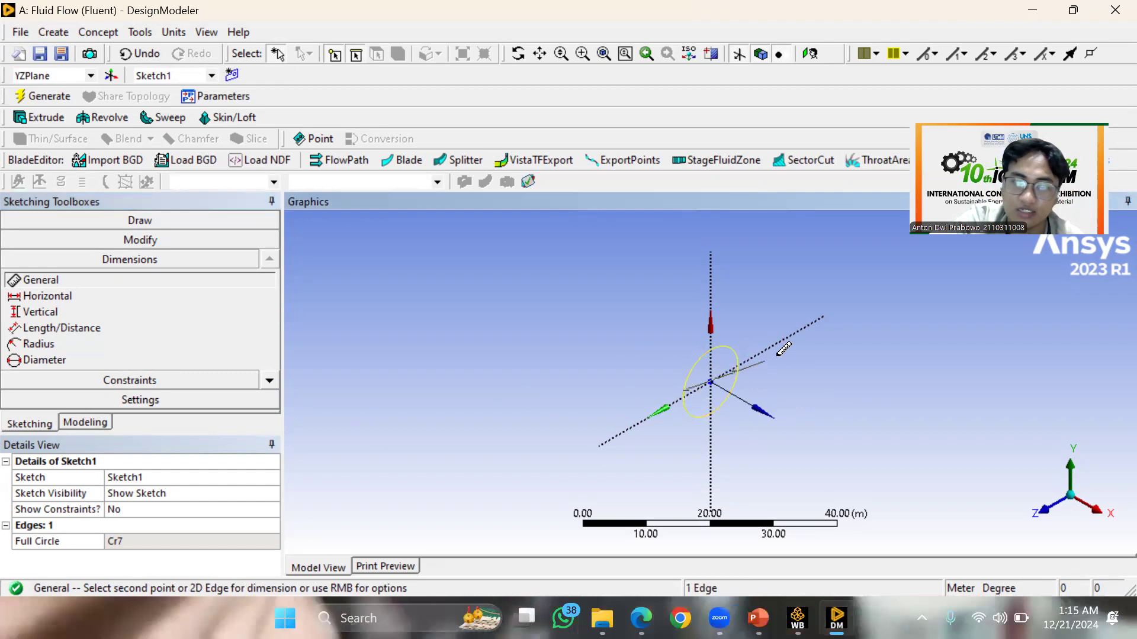
left_click(802, 354)
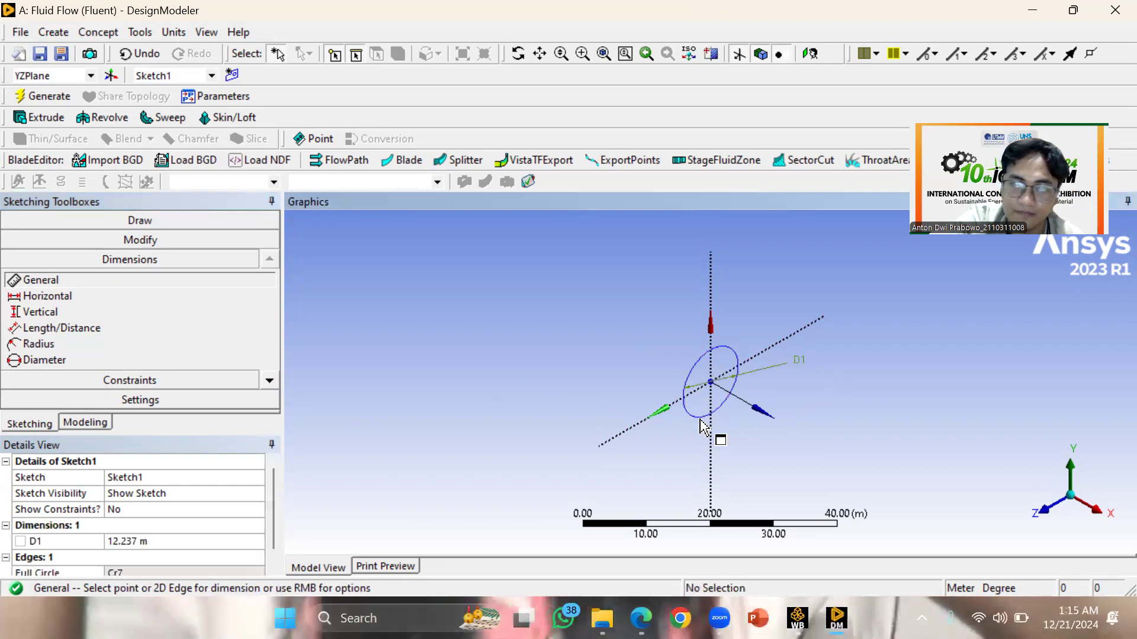
left_click(183, 542)
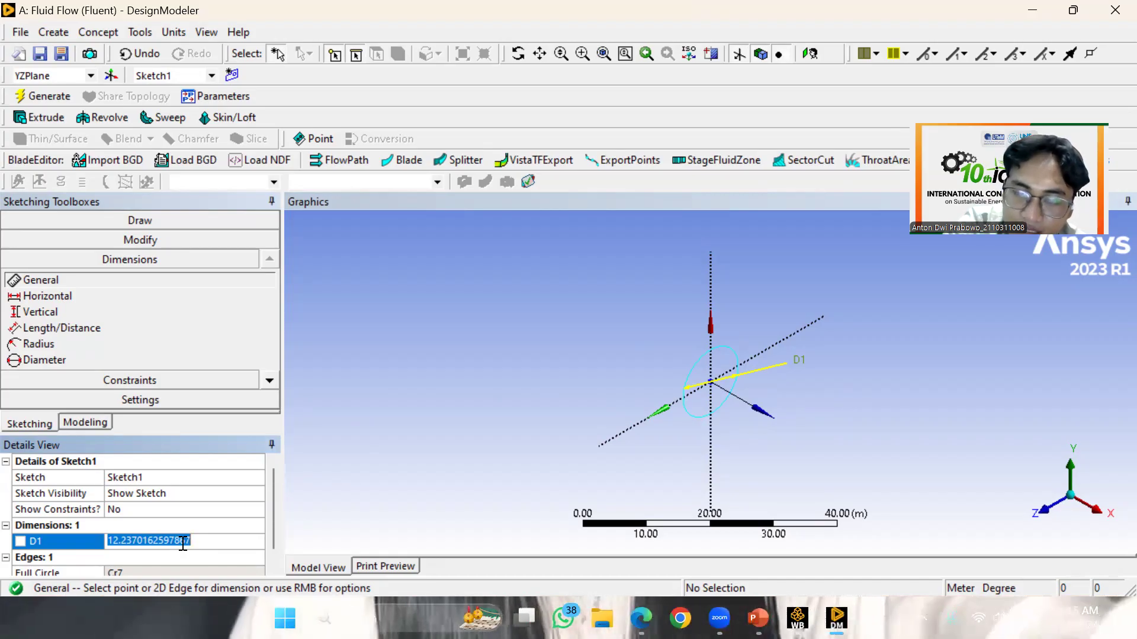
type("0.2")
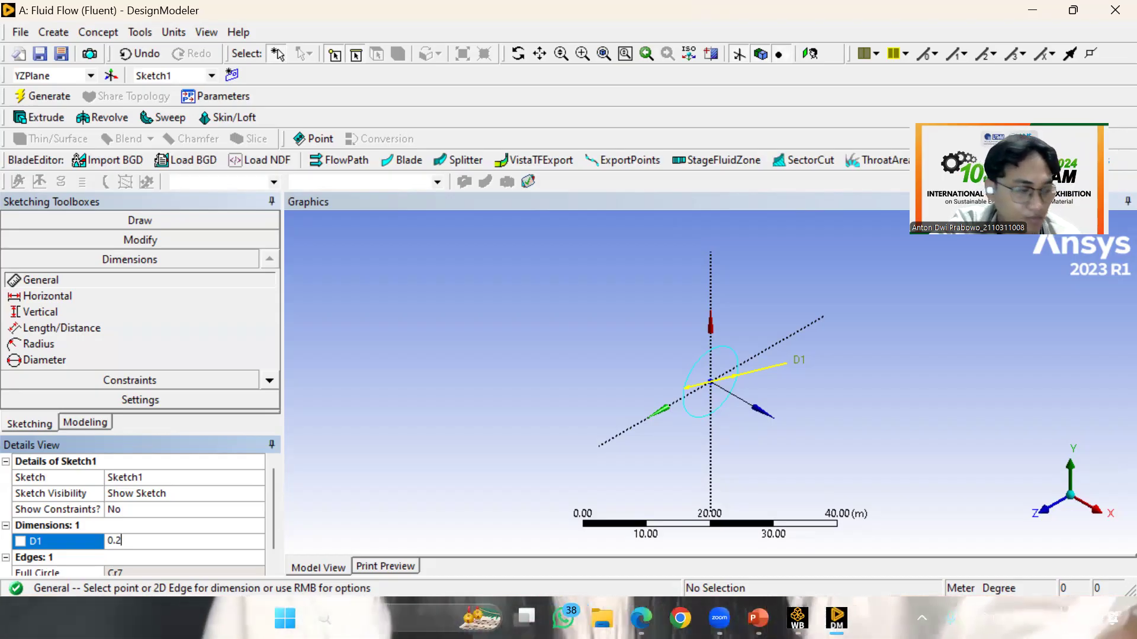
key("Return")
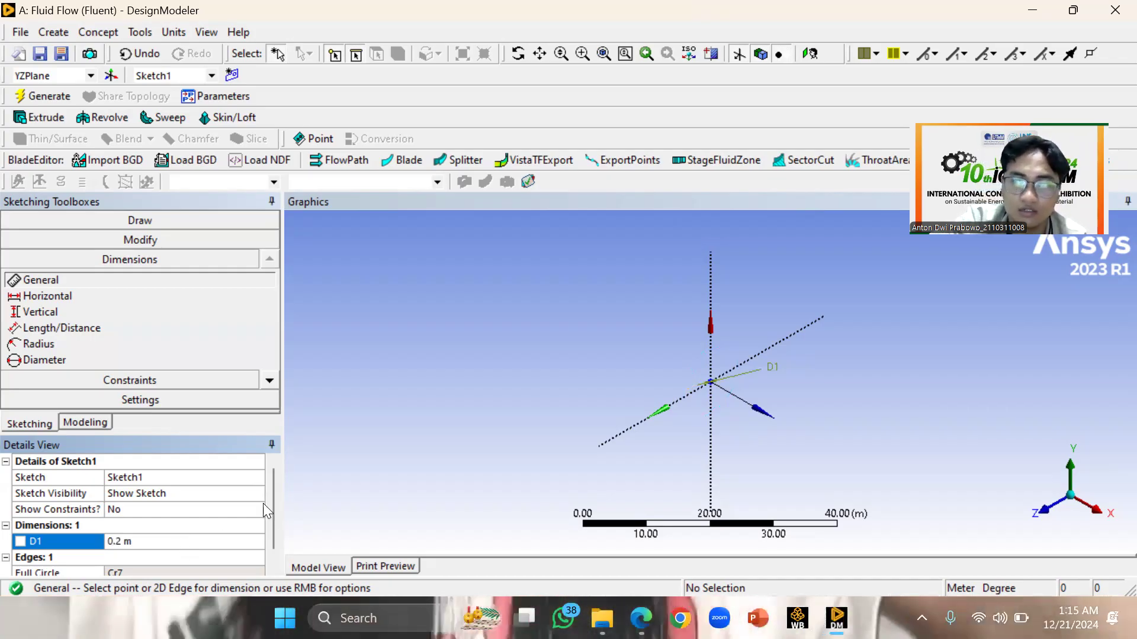
right_click(727, 390)
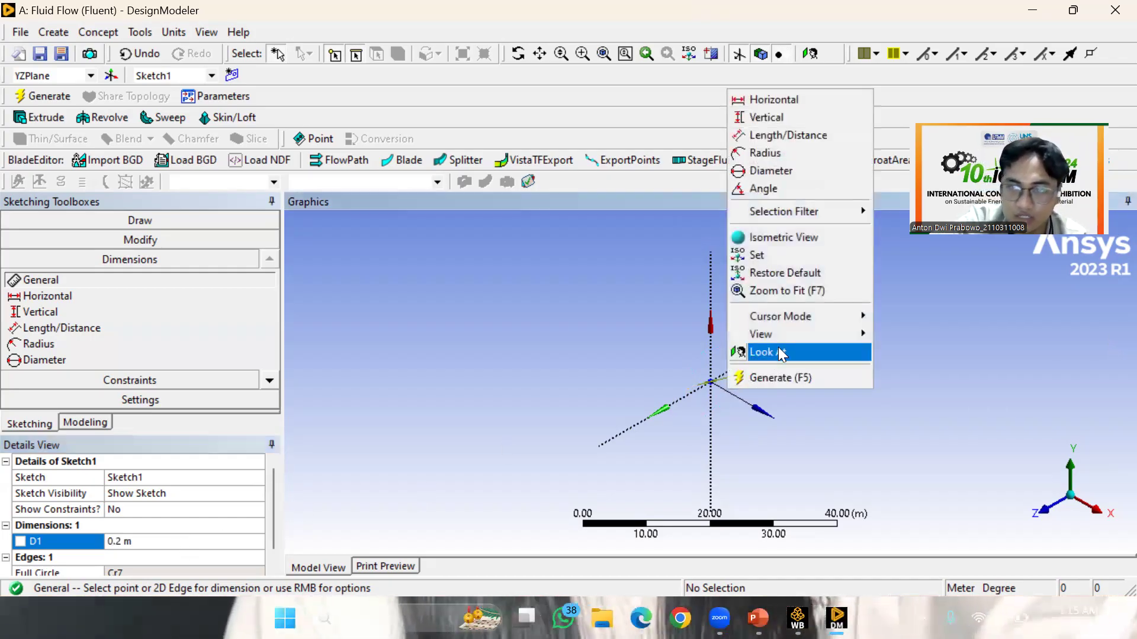
left_click(810, 290)
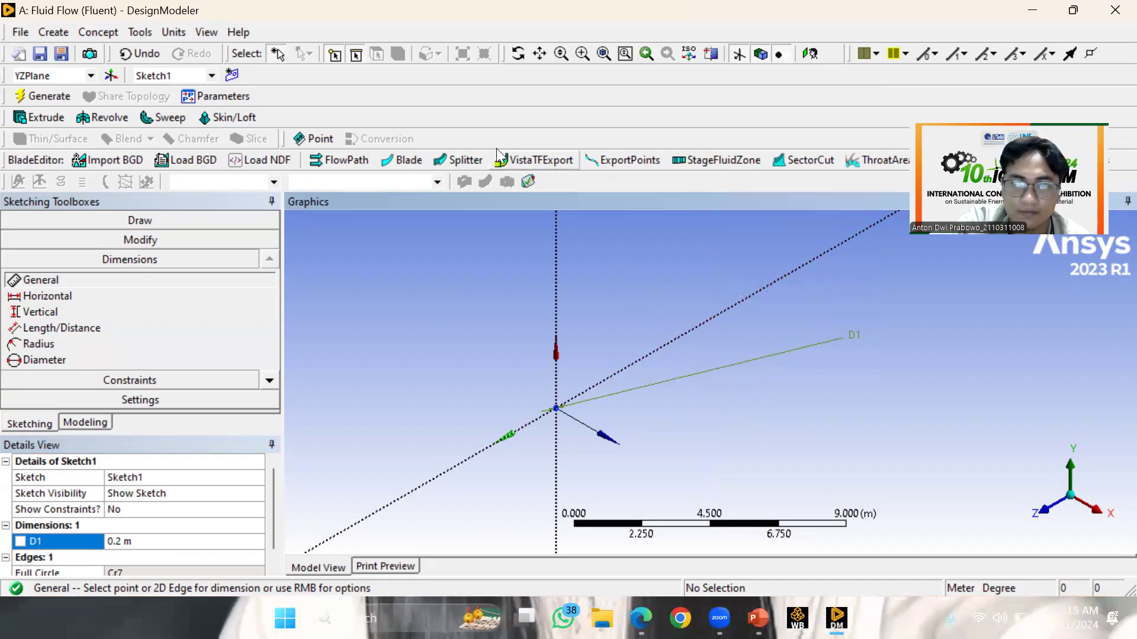
Extrude the 0.2 m circle sketch 2 m normal to YZPlane as added material and generate the cylinder body
left_click(559, 55)
middle_click_drag(571, 416, 579, 391)
mouse_move(584, 376)
left_mouse_down()
mouse_move(581, 358)
mouse_move(655, 256)
mouse_move(738, 206)
left_mouse_up()
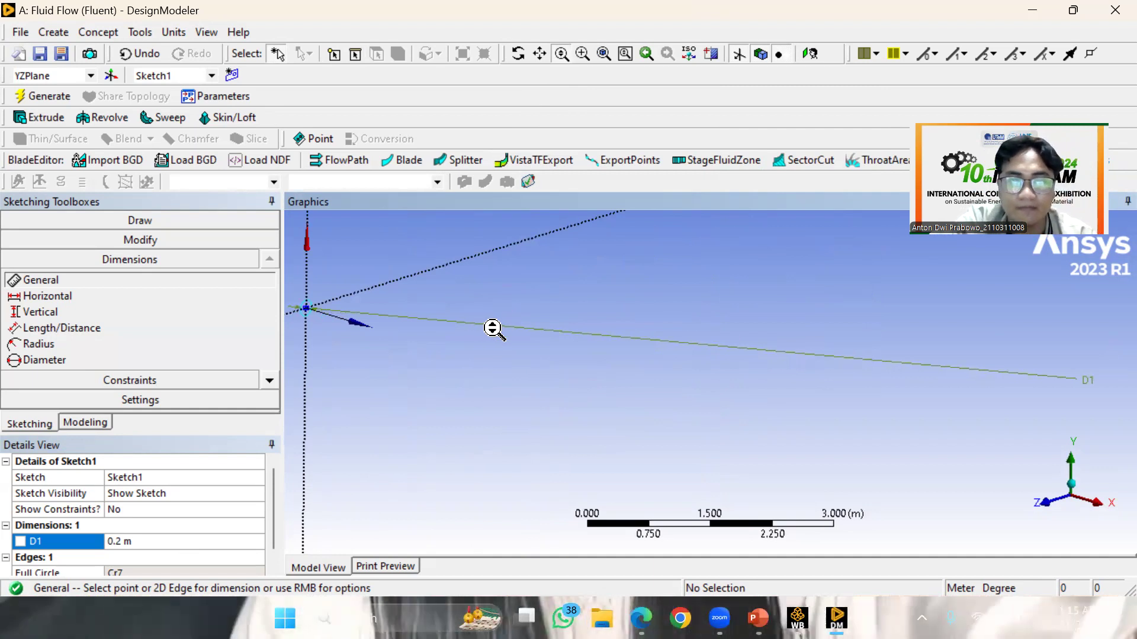
middle_click_drag(496, 329, 847, 379, "ctrl")
left_click_drag(690, 364, 738, 195)
left_click_drag(675, 391, 721, 279)
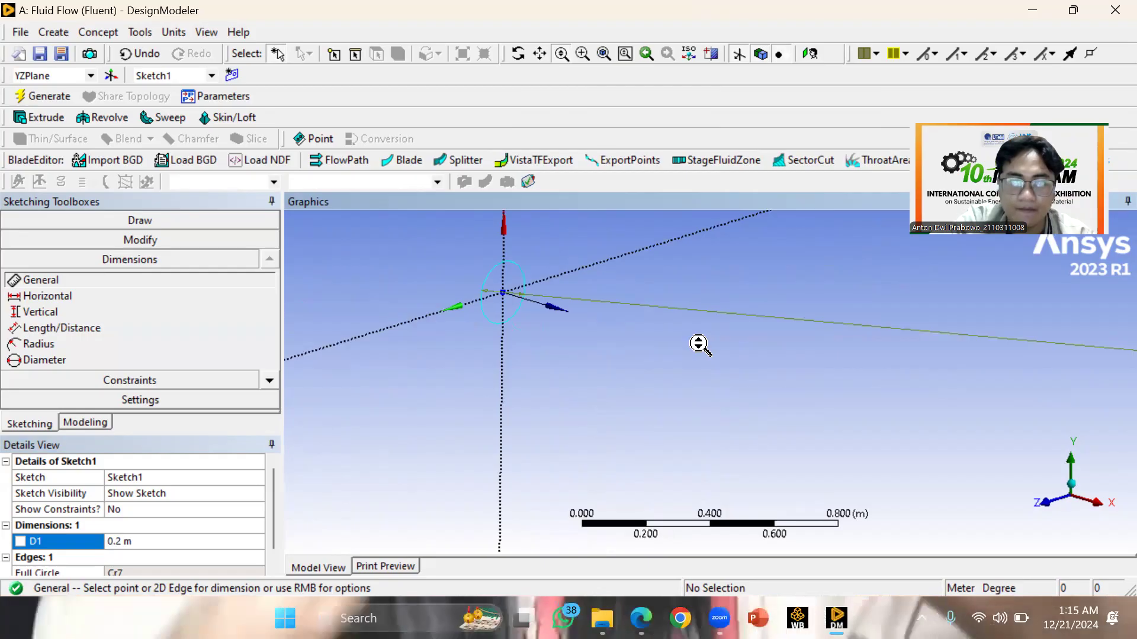
middle_click_drag(726, 344, 718, 416, "ctrl")
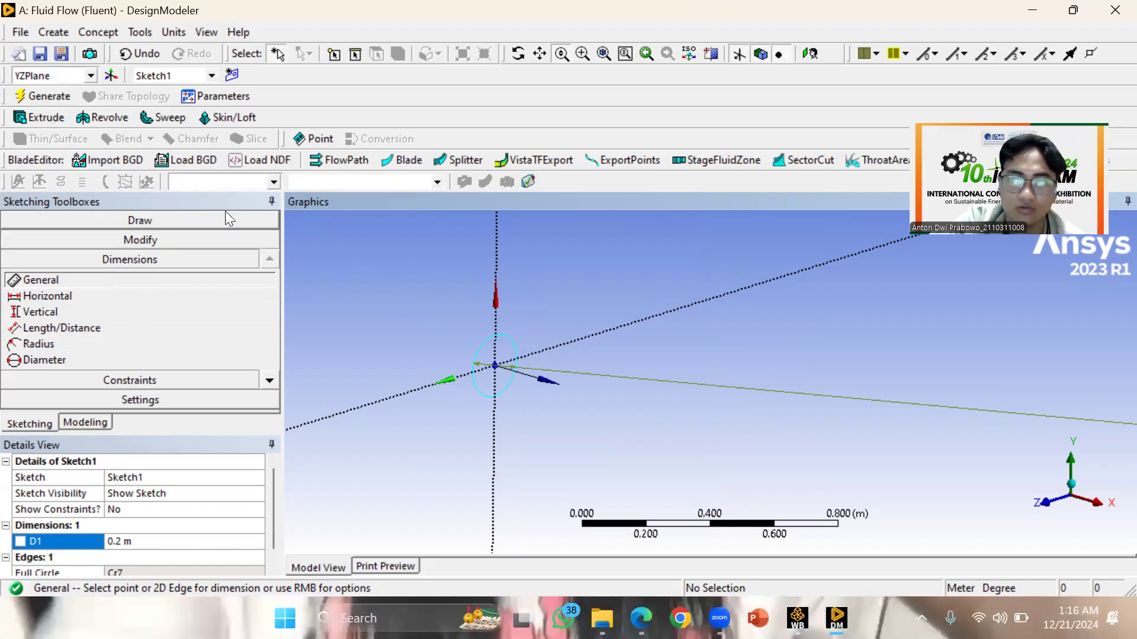
left_click(46, 117)
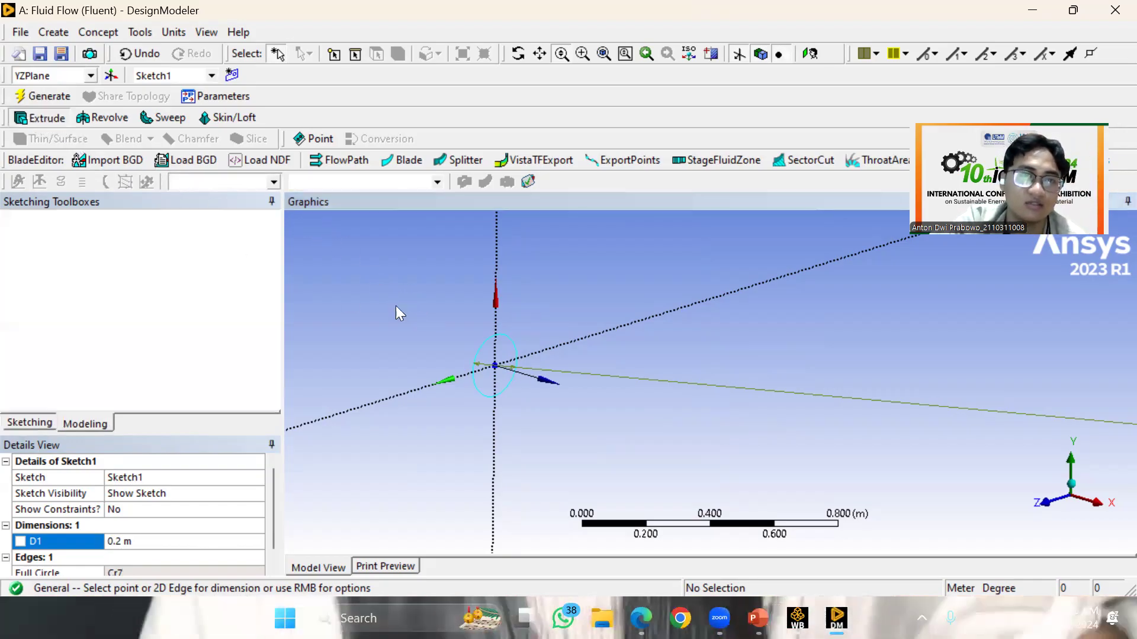
left_click(504, 393)
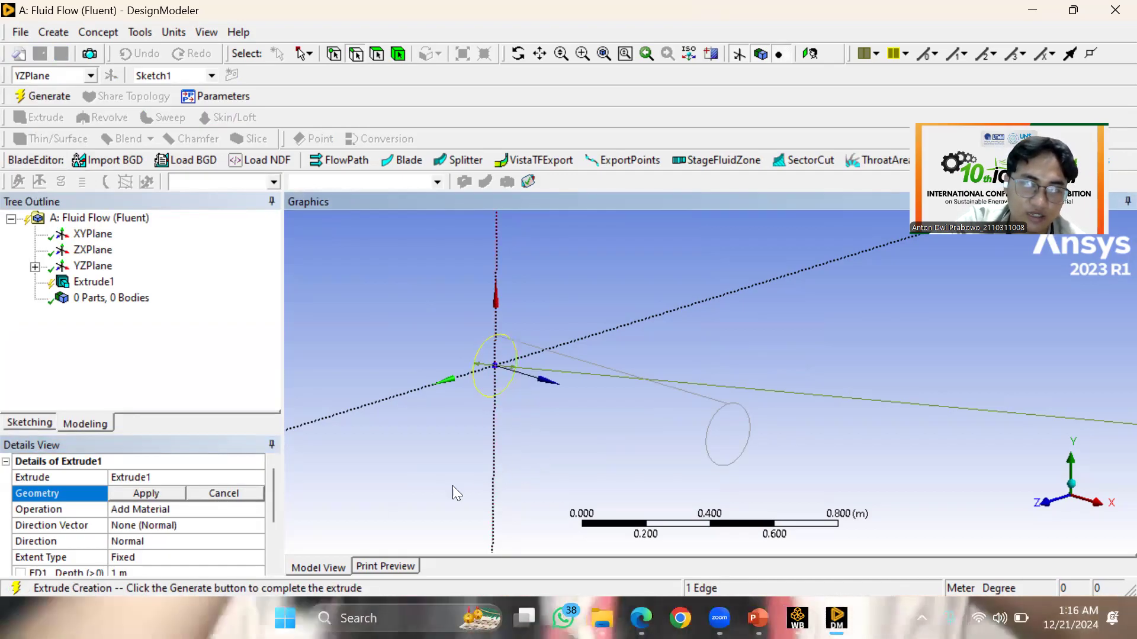
scroll(271, 496, "down", 3)
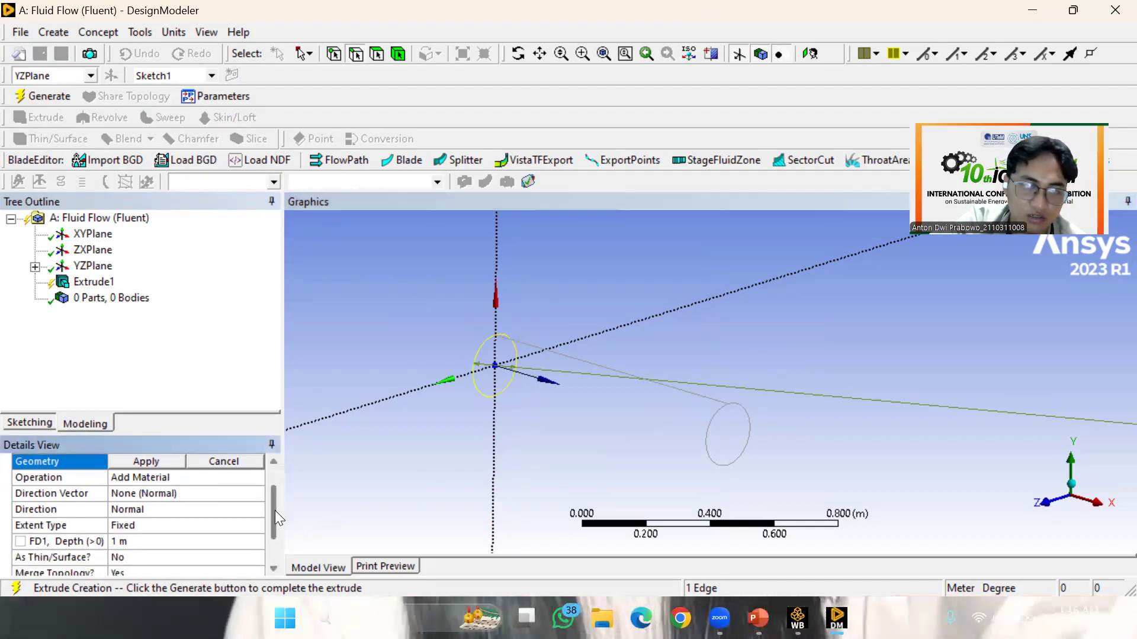
left_click(150, 525)
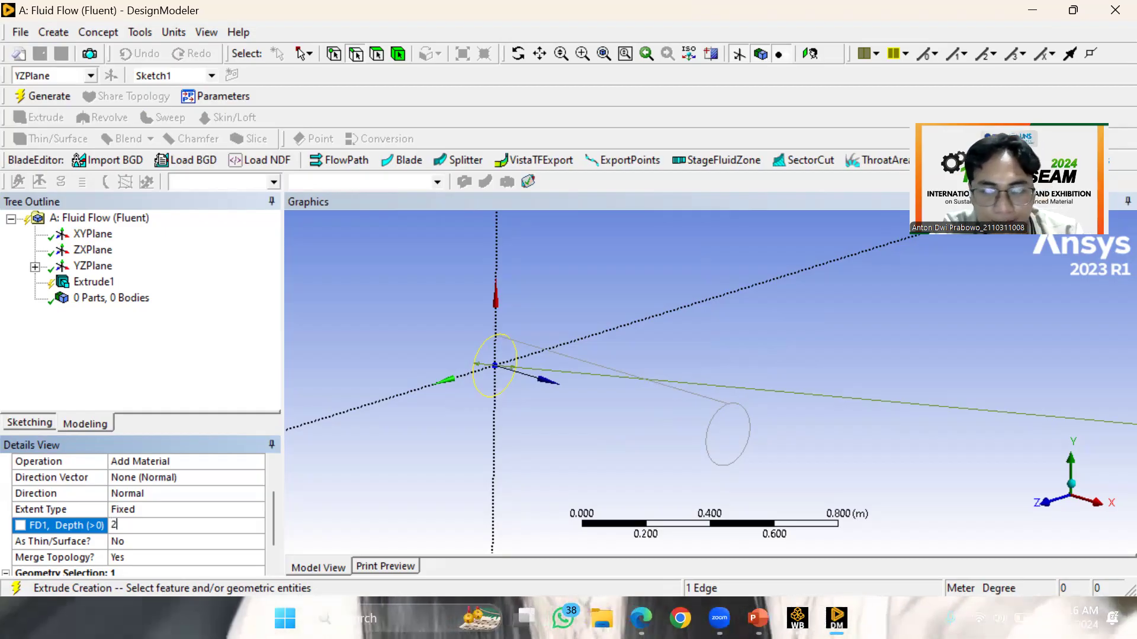
type("2")
key("Return")
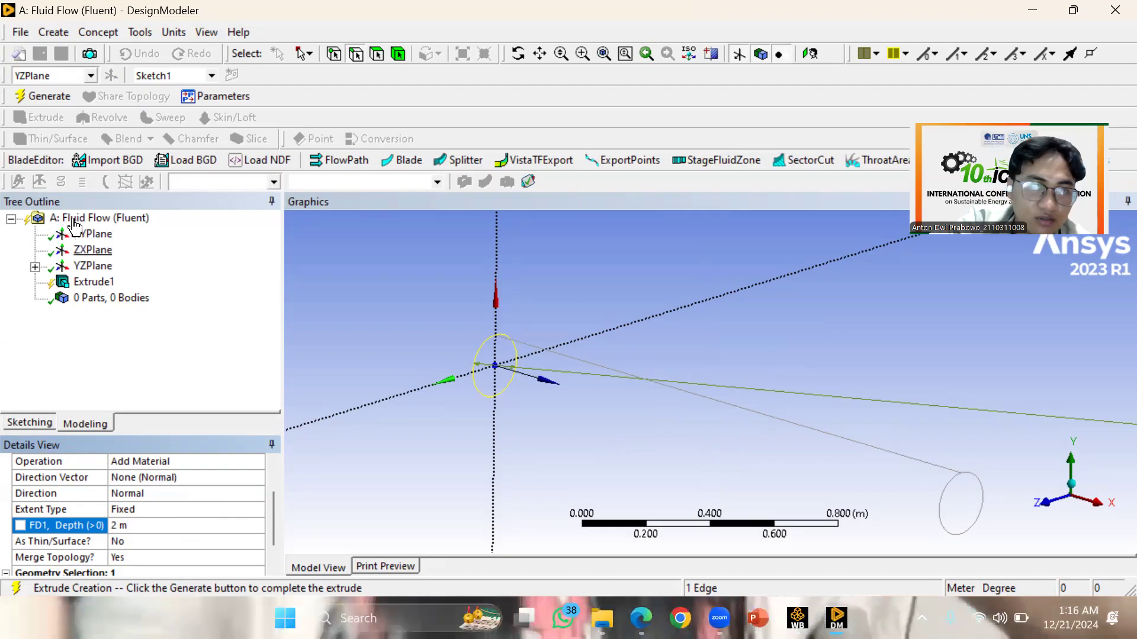
left_click(46, 94)
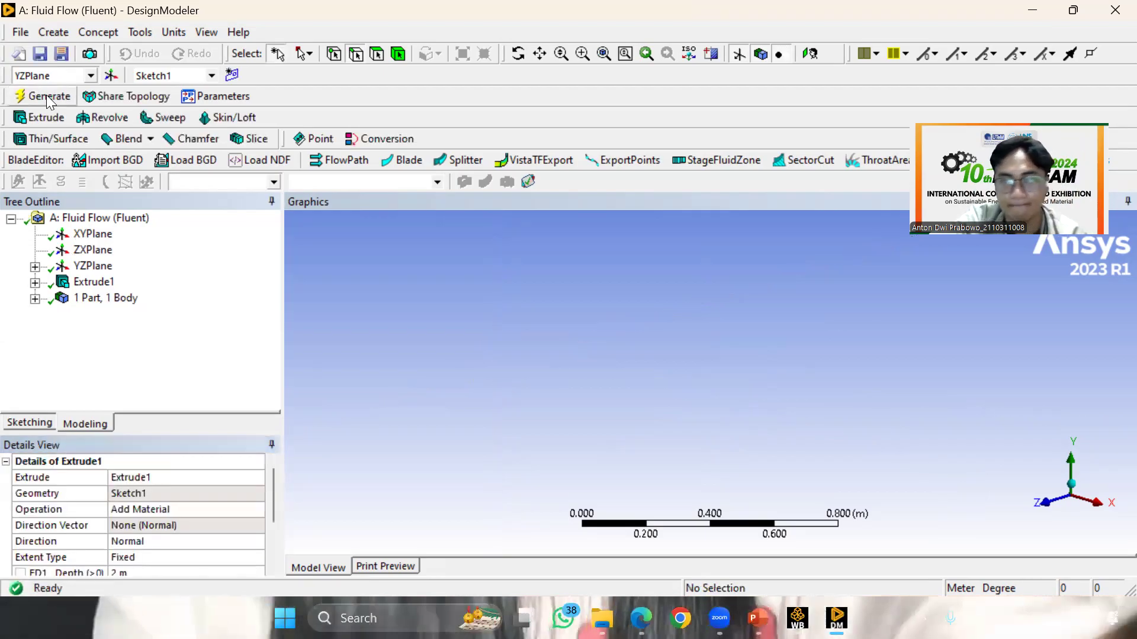
Fit the generated cylinder in the view and examine its shape along its whole length from different angles
right_click(578, 342)
left_click(700, 224)
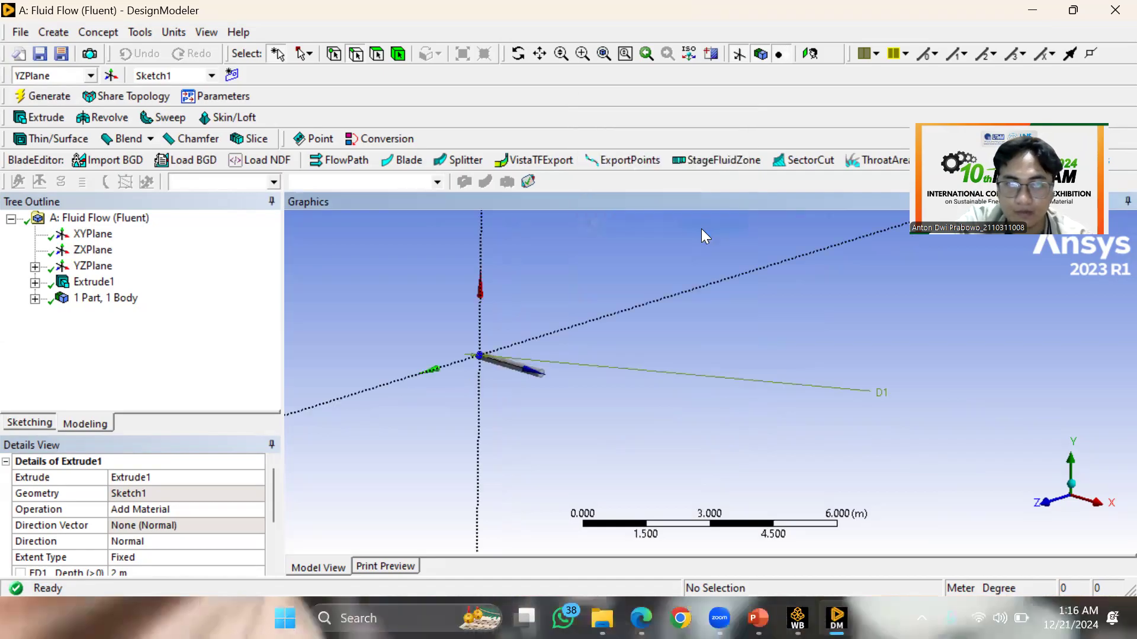
left_click(561, 54)
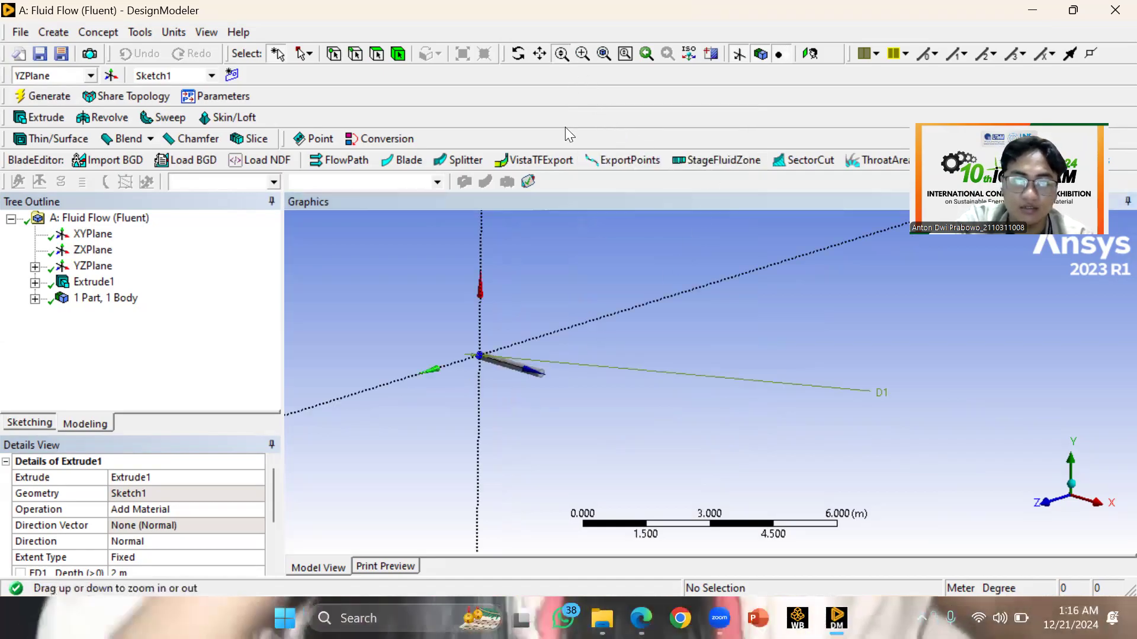
left_click_drag(509, 381, 522, 358)
middle_click_drag(522, 360, 570, 372)
left_click_drag(591, 409, 686, 237)
middle_click_drag(535, 399, 734, 289, "ctrl")
left_click_drag(599, 399, 707, 242)
middle_click_drag(675, 293, 873, 367, "ctrl")
middle_click_drag(714, 334, 811, 371, "ctrl")
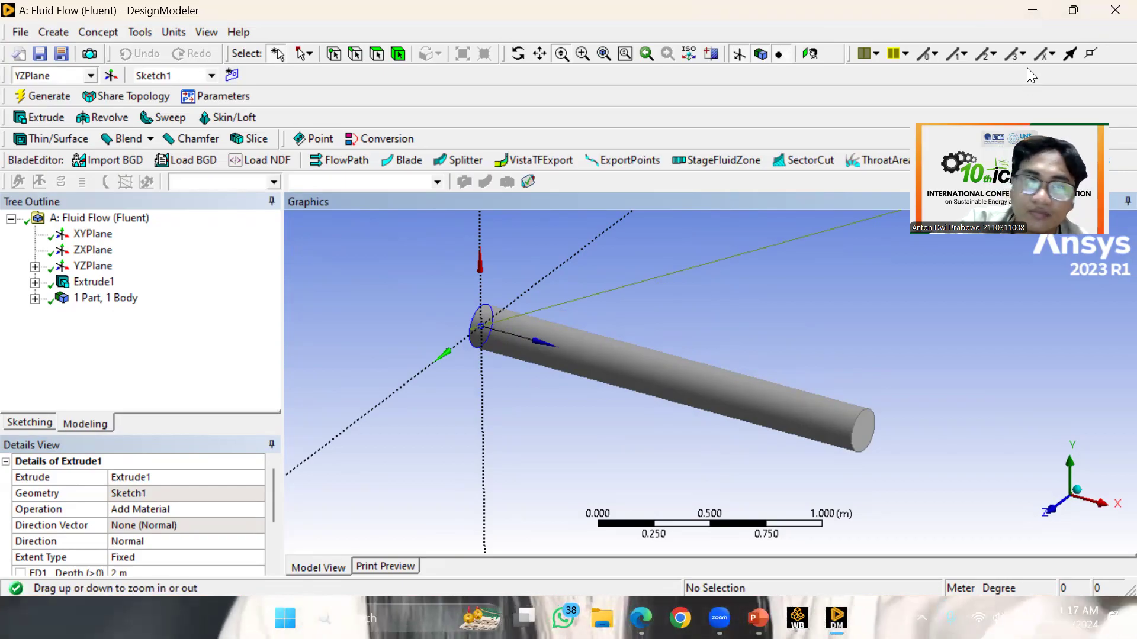
Leave DesignModeler for the Workbench project and open the Mesh cell of the Fluid Flow (Fluent) system in Meshing
left_click(993, 73)
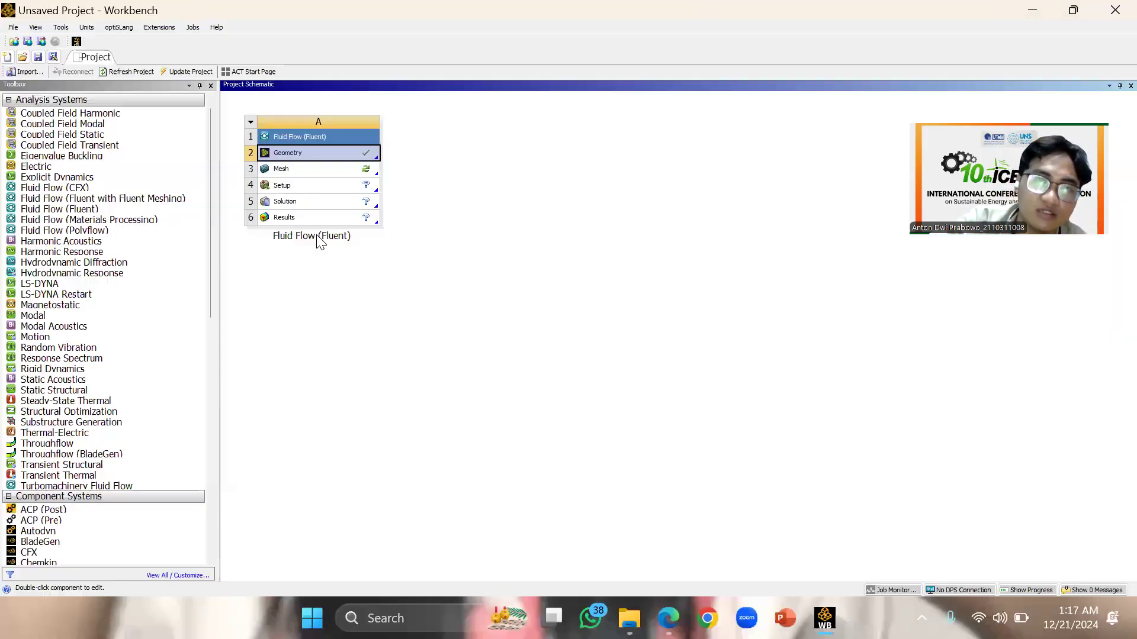
left_click(318, 170)
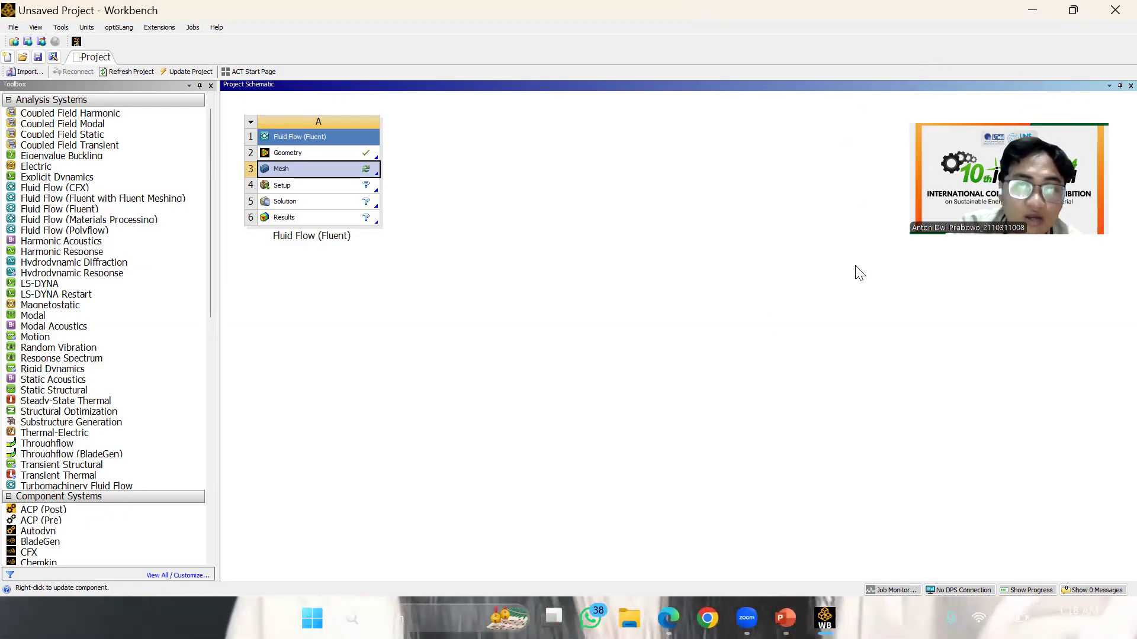
double_click(344, 176)
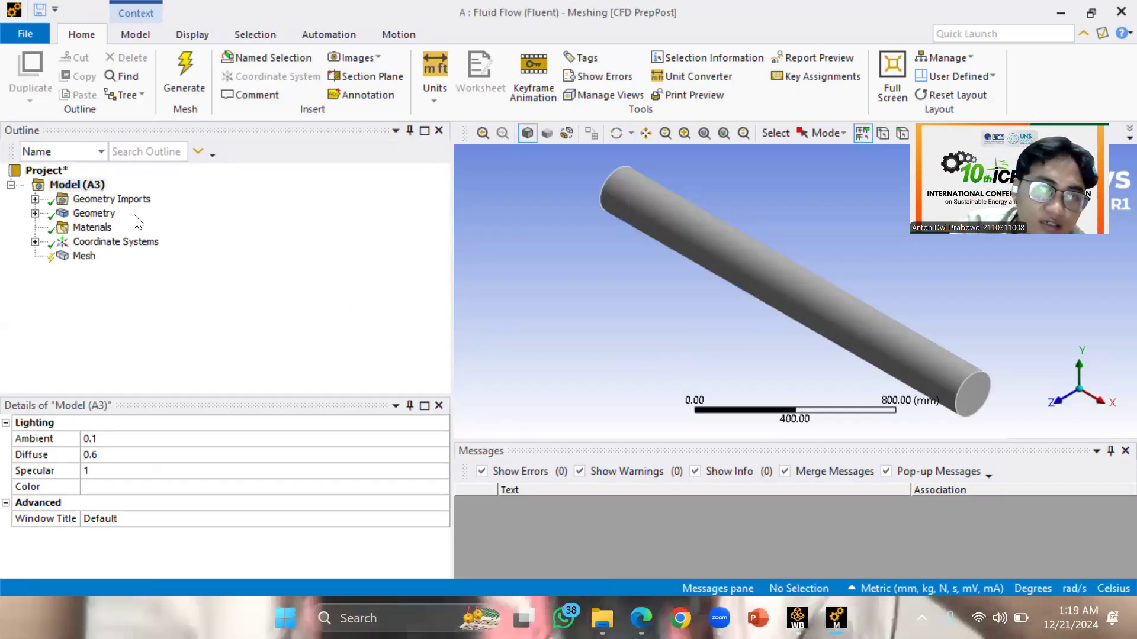
left_click(83, 256)
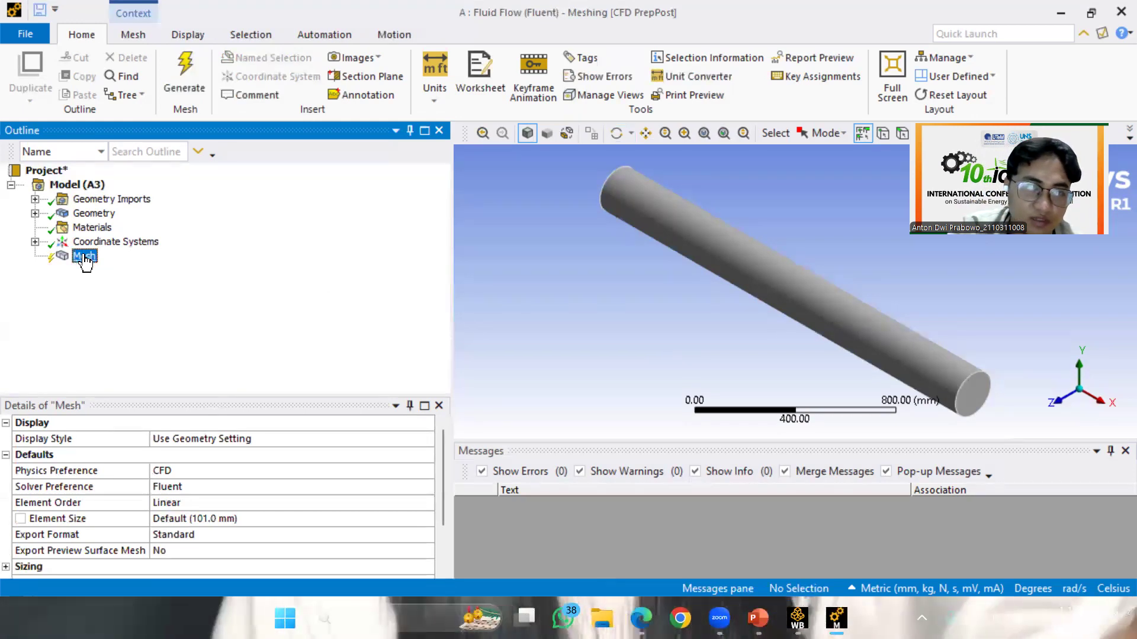
right_click(84, 256)
mouse_move(121, 267)
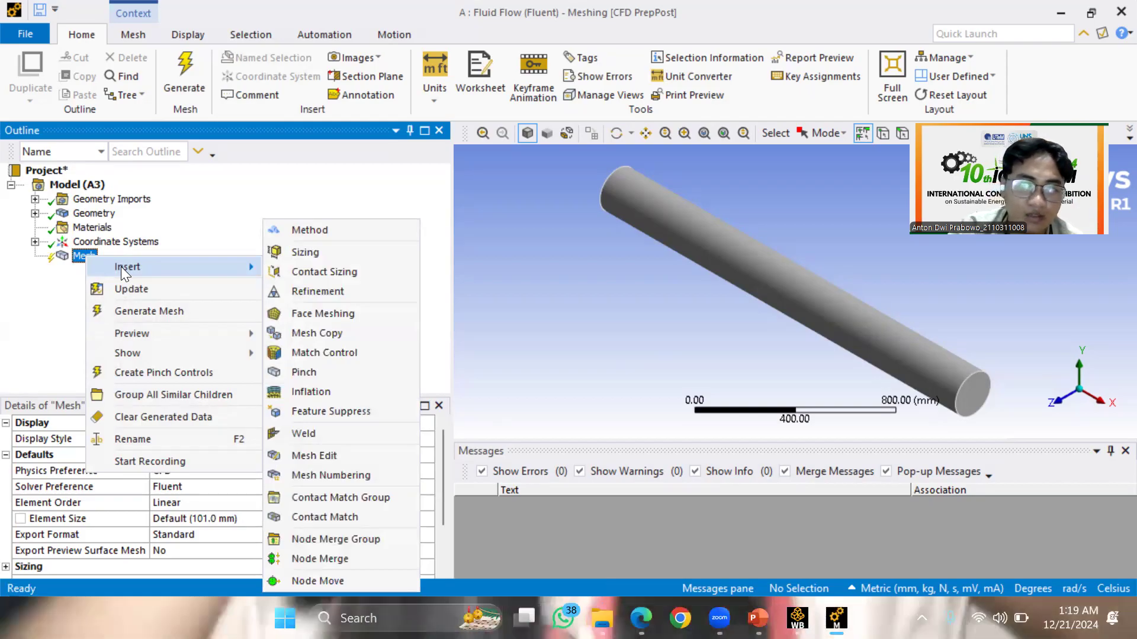
left_click(207, 243)
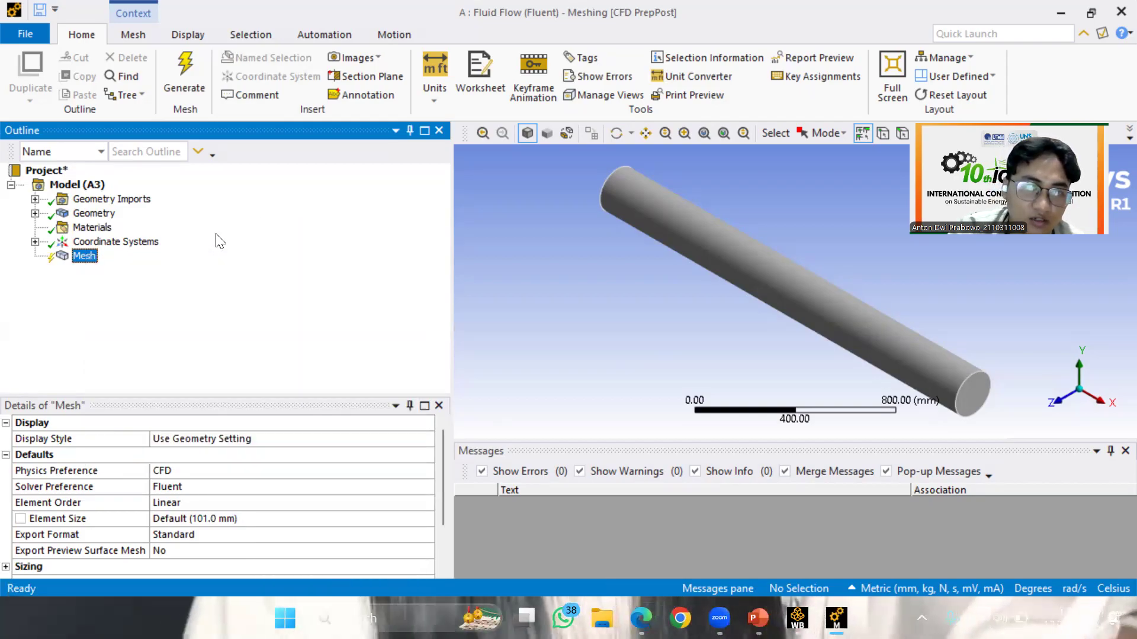
right_click(88, 260)
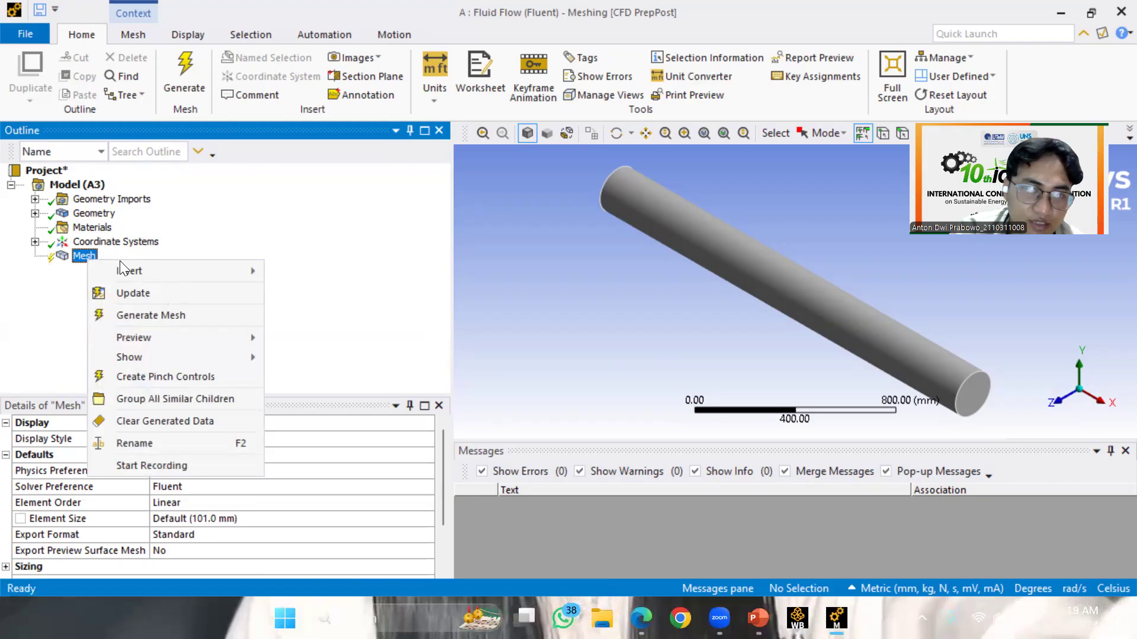
mouse_move(165, 270)
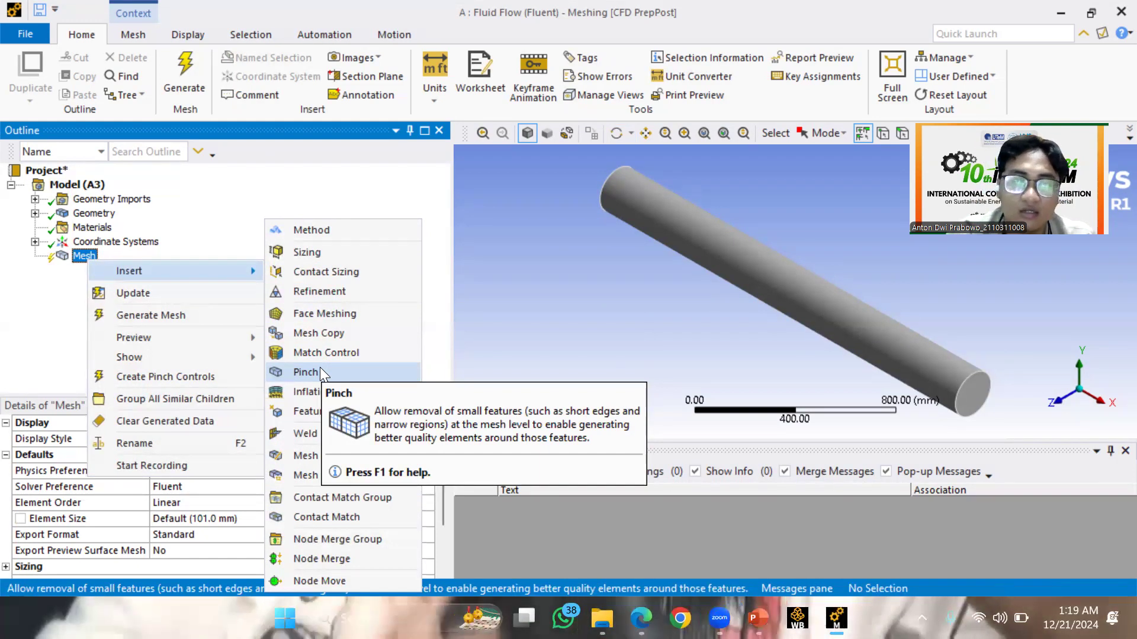
left_click(215, 240)
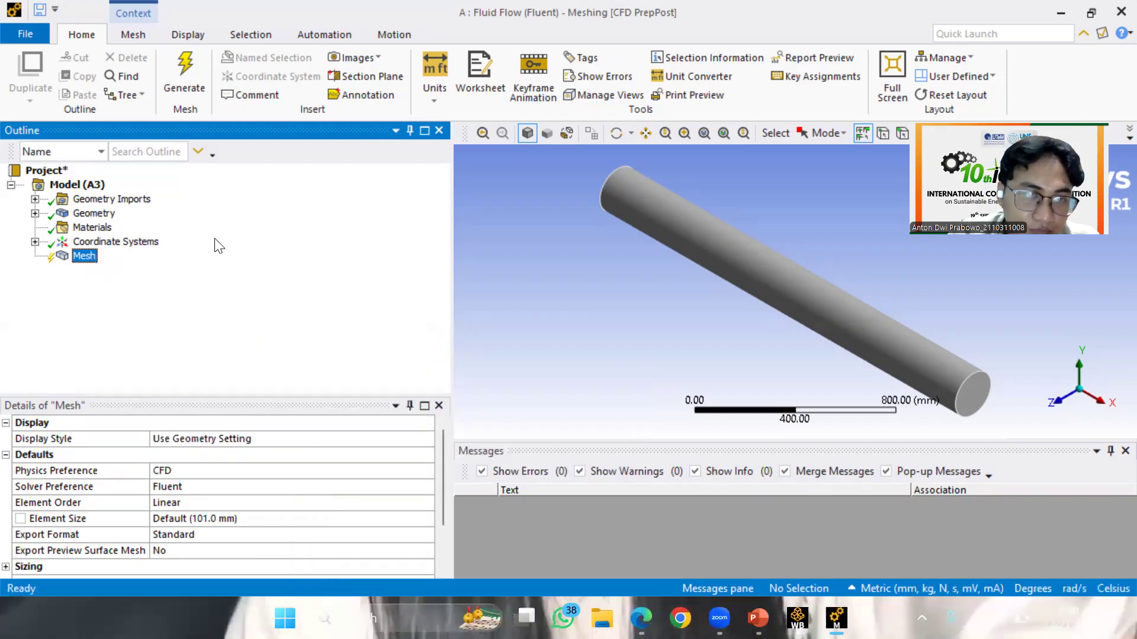
Generate the mesh for the cylinder using the default CFD settings and default element size
right_click(87, 257)
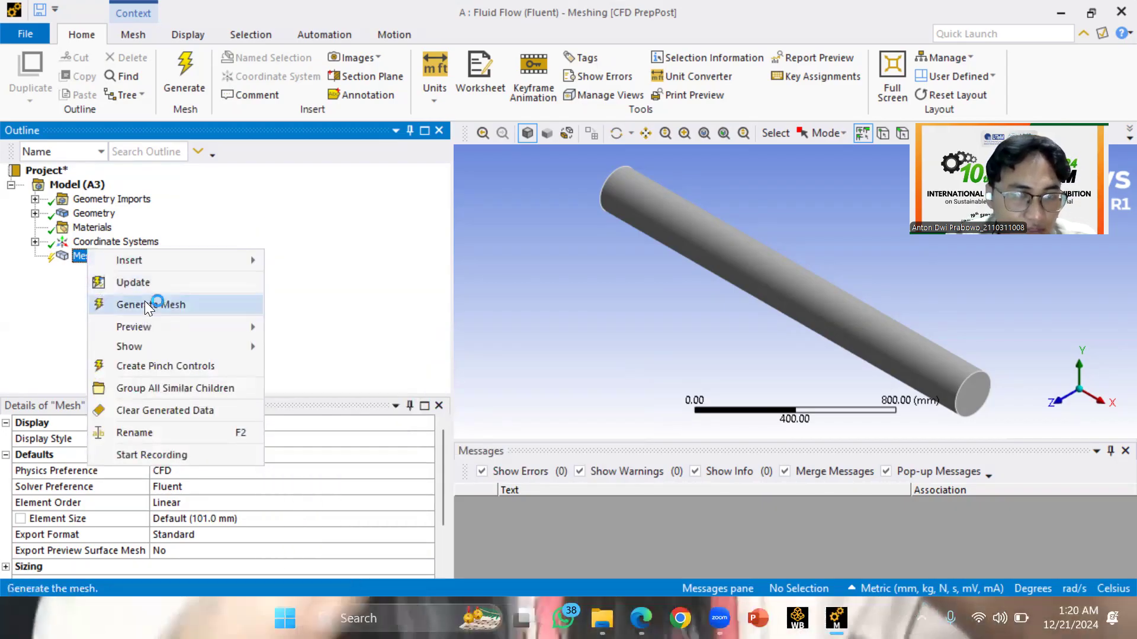
right_click(78, 259)
right_click(84, 261)
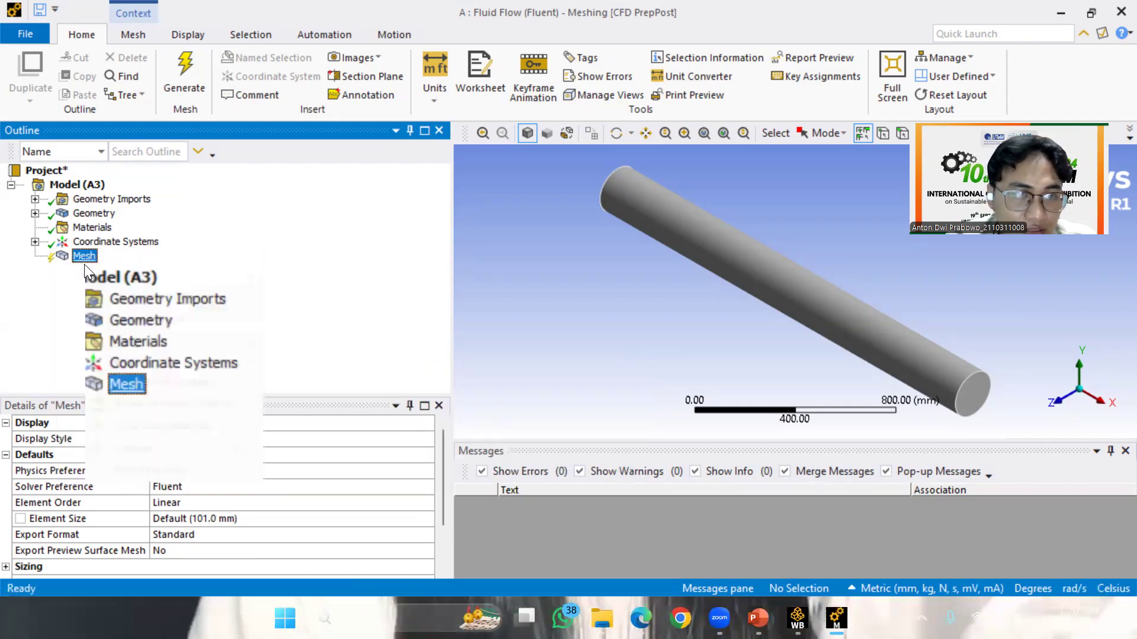
left_click(148, 319)
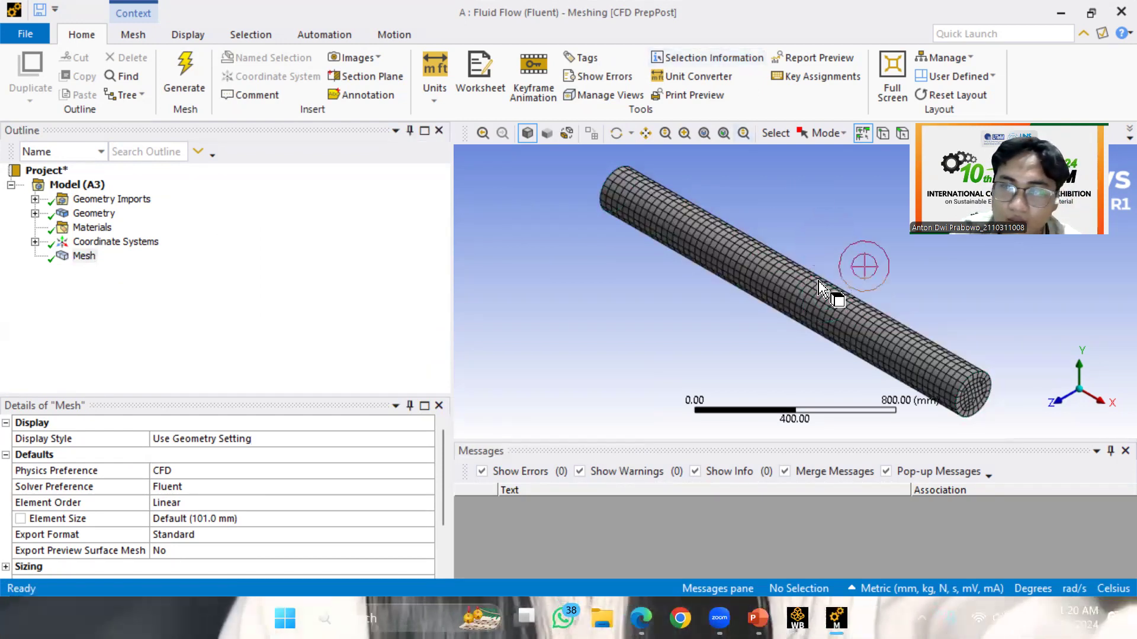
Examine the meshed cylinder from the side and check its node and element counts in the mesh statistics
middle_click_drag(739, 297, 760, 312)
left_click(443, 456)
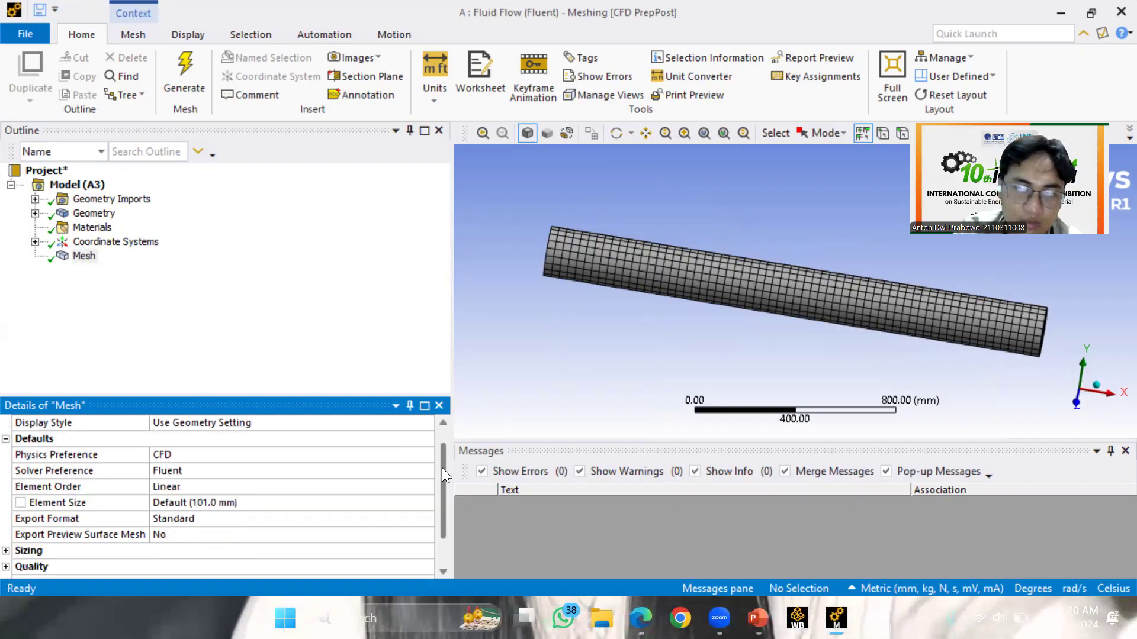
left_click_drag(441, 467, 441, 499)
double_click(19, 568)
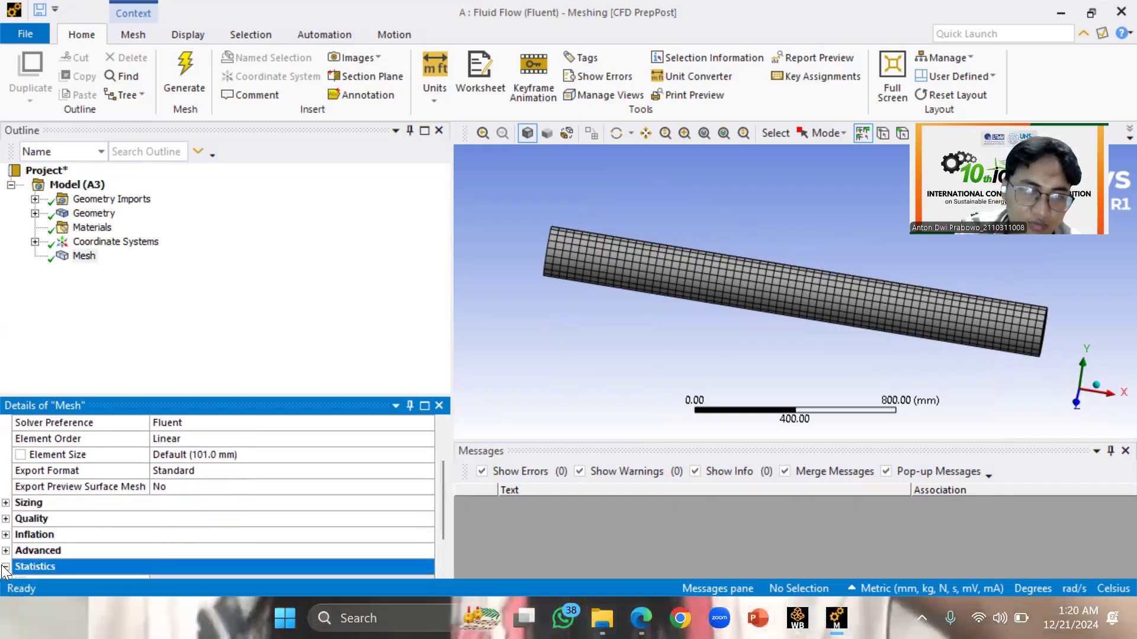
left_click_drag(443, 486, 445, 550)
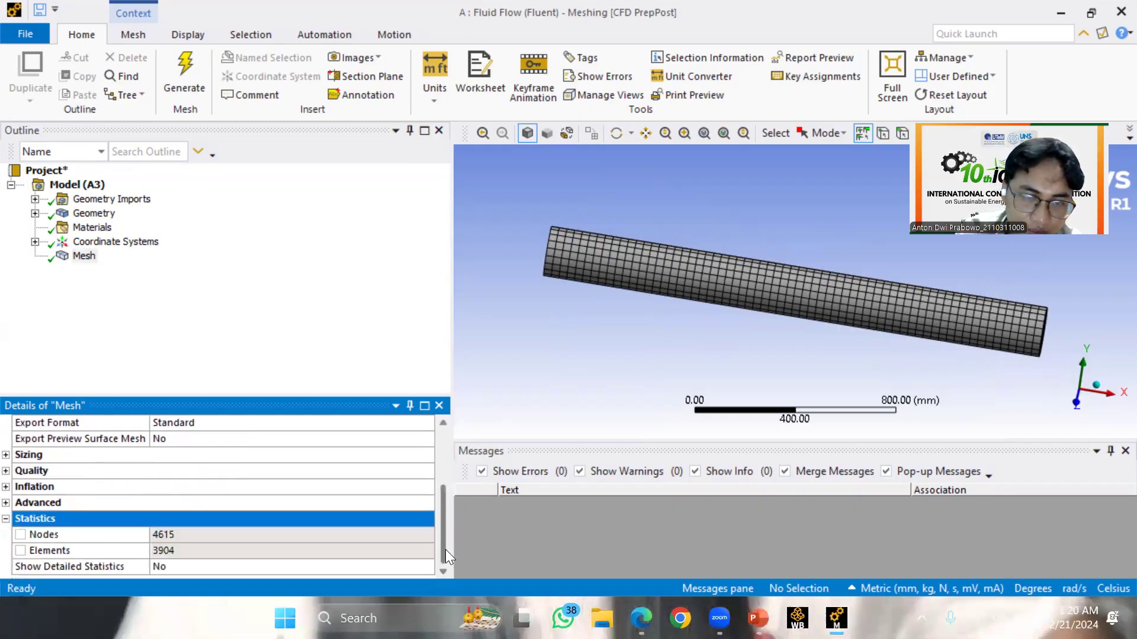
left_click(237, 550)
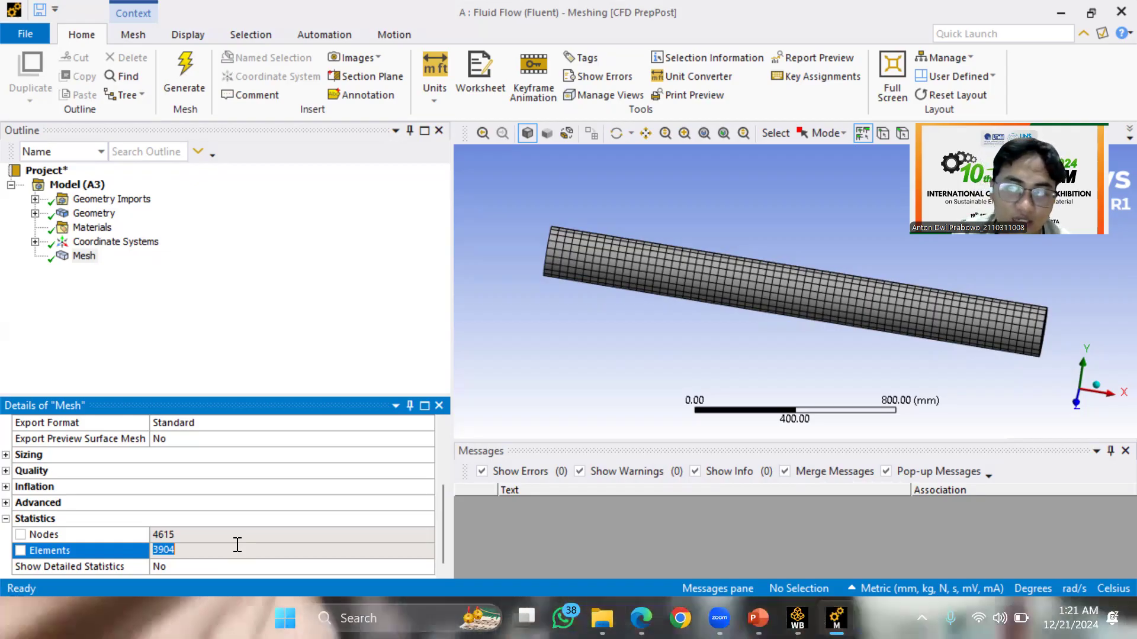
left_click(81, 257)
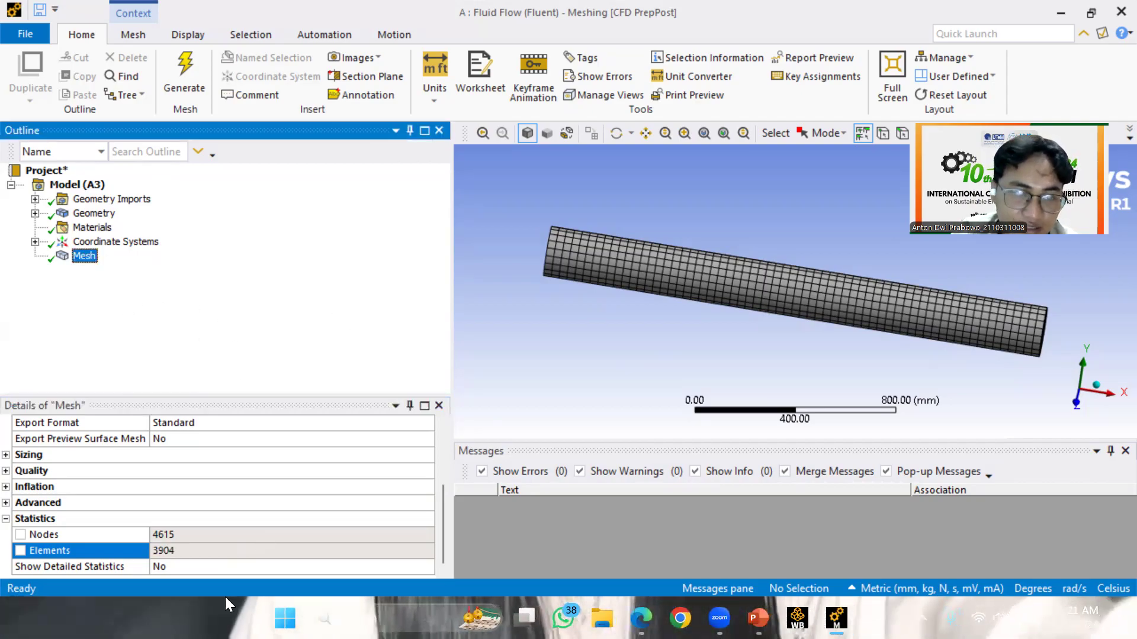
left_click(178, 551)
left_click(216, 326)
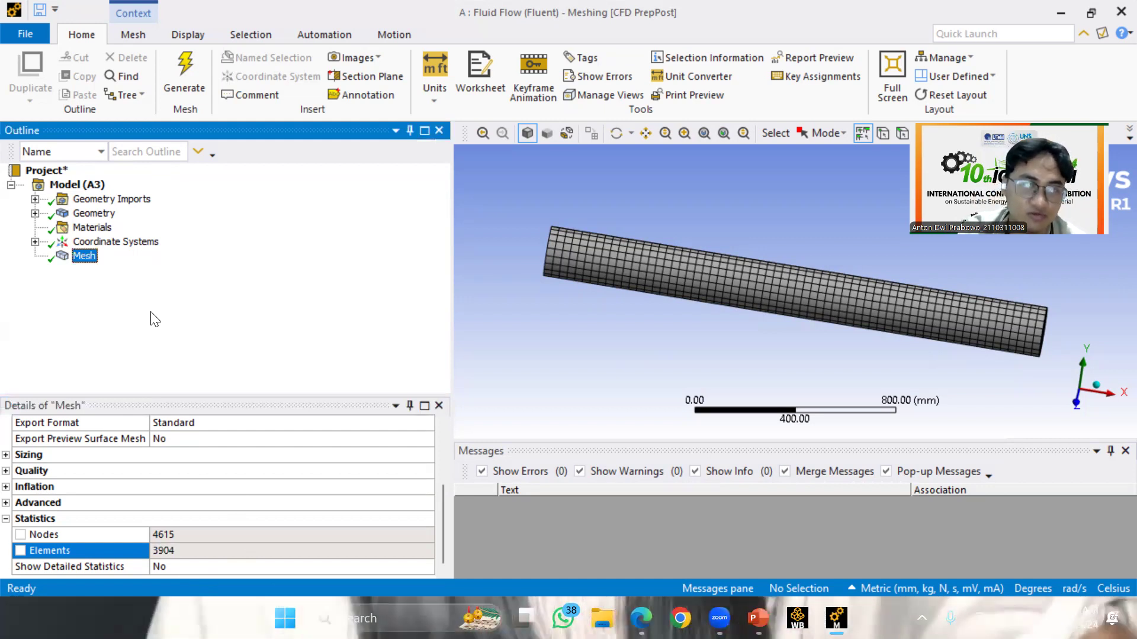
right_click(116, 273)
left_click(370, 296)
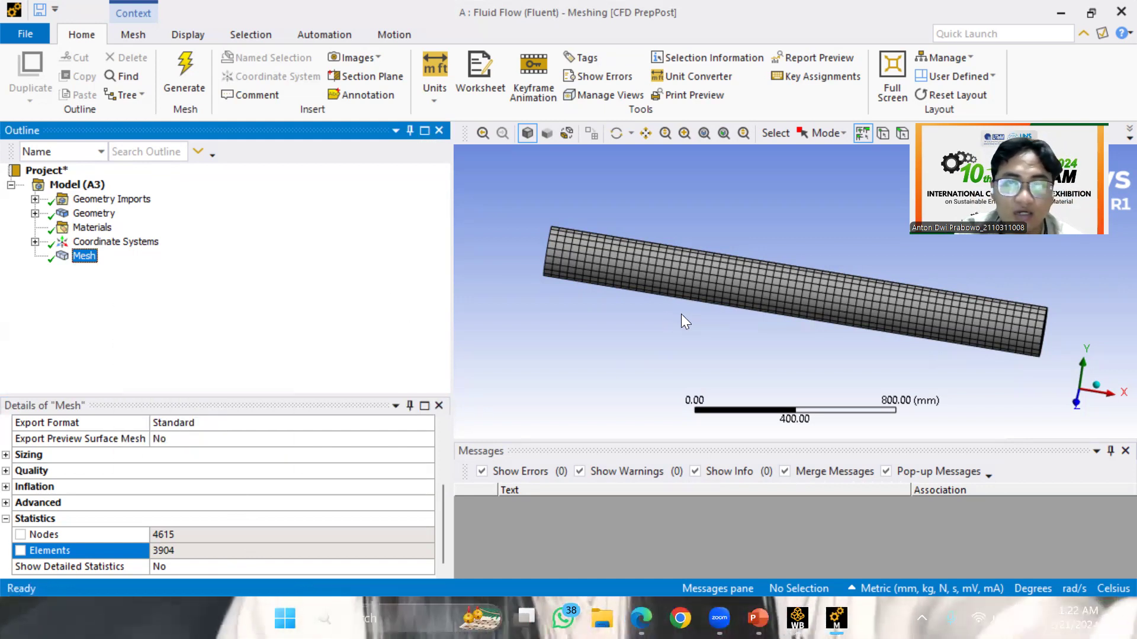
Create a named selection called inlet from the cylinder's circular end face at the low-X end
mouse_move(727, 303)
middle_mouse_down()
mouse_move(767, 306)
mouse_move(722, 322)
middle_mouse_up()
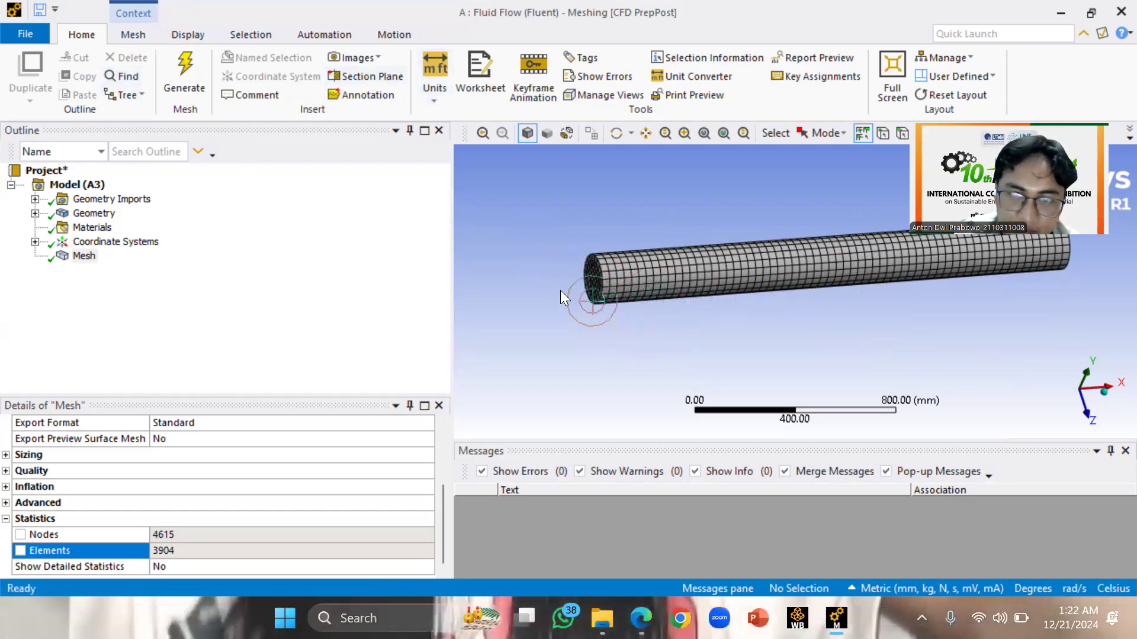
right_click(592, 274)
left_click(901, 304)
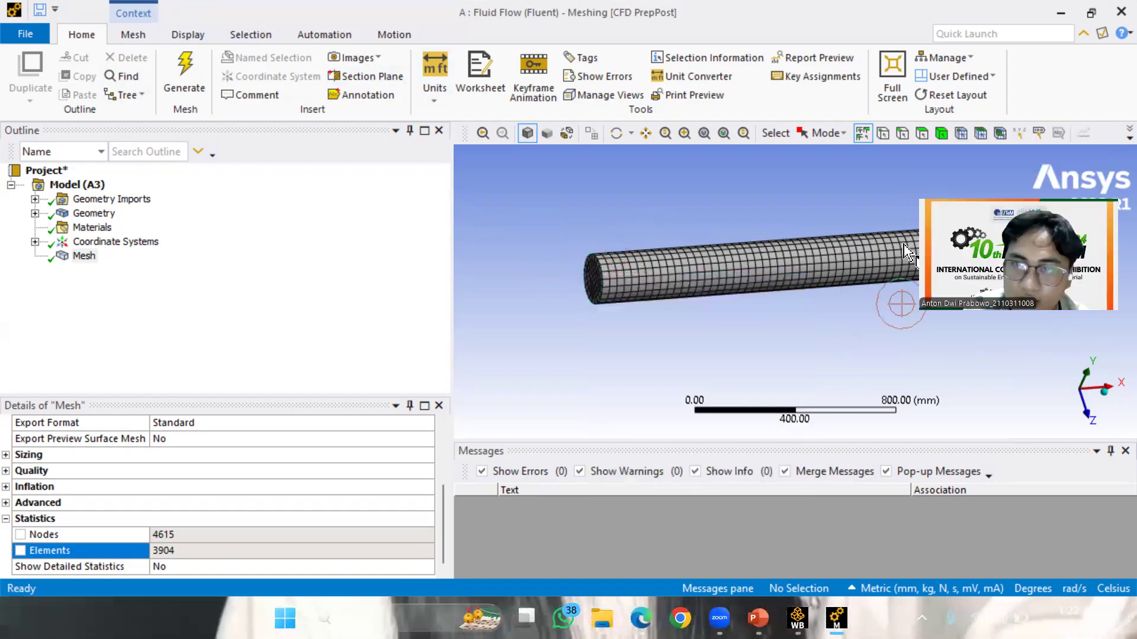
left_click(594, 290)
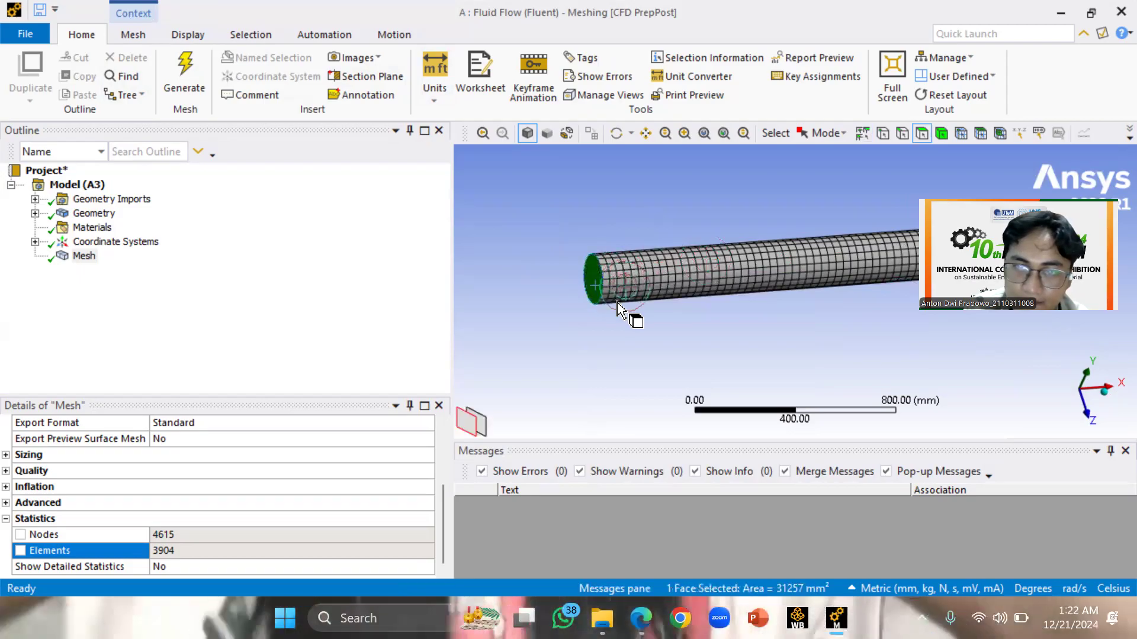
right_click(595, 281)
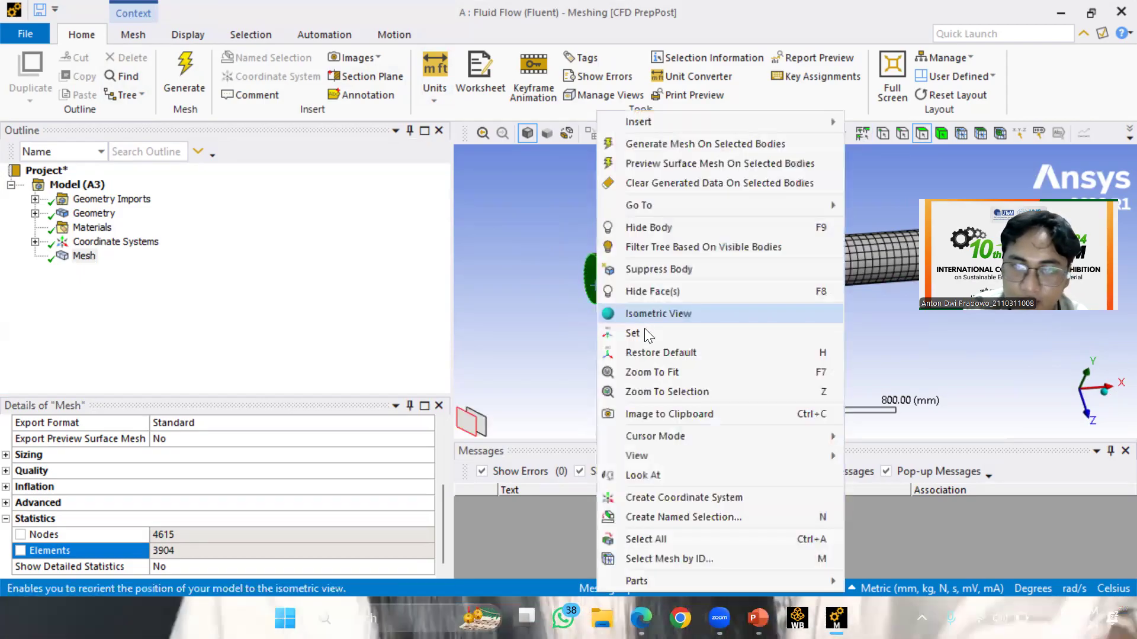
left_click(706, 516)
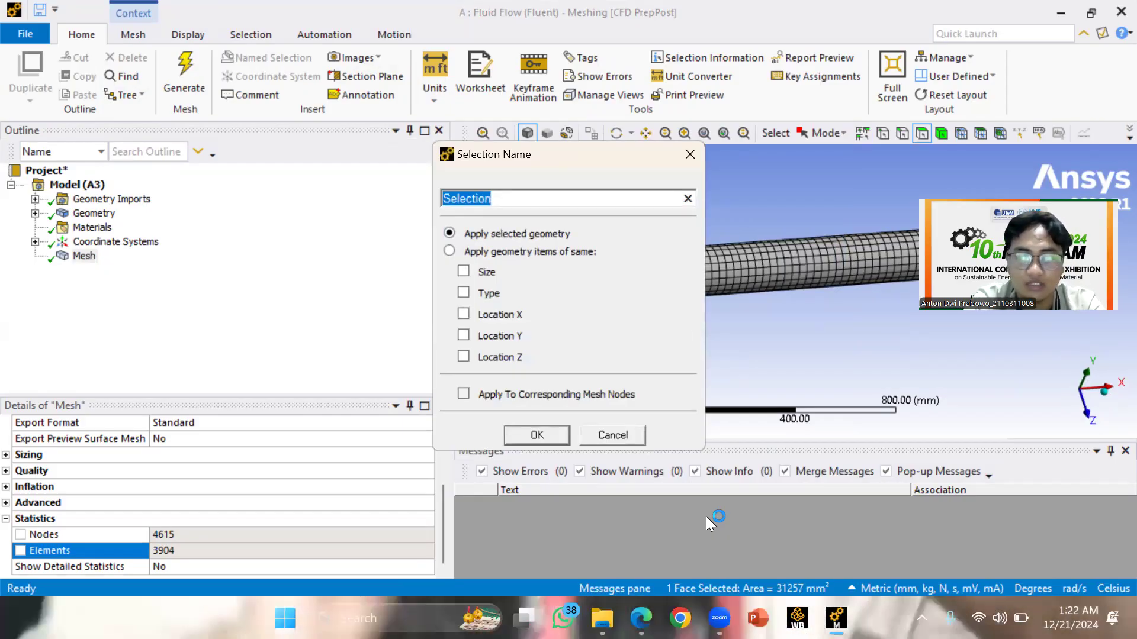
type("inlet")
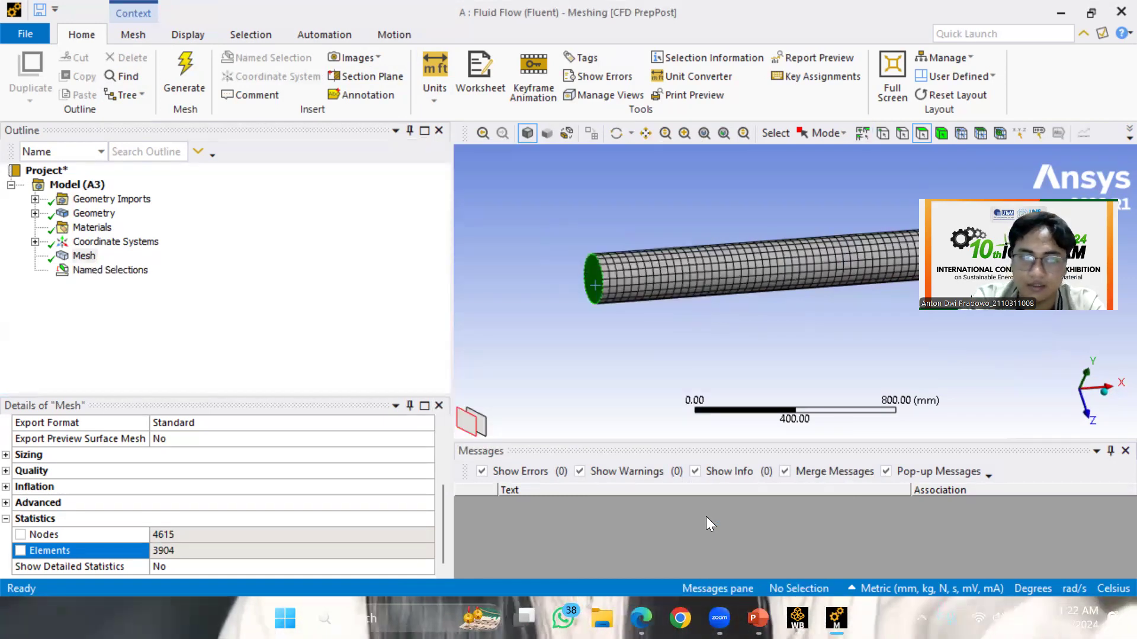
Create a named selection called outlet from the circular face at the opposite end of the cylinder
middle_click_drag(782, 296, 800, 326)
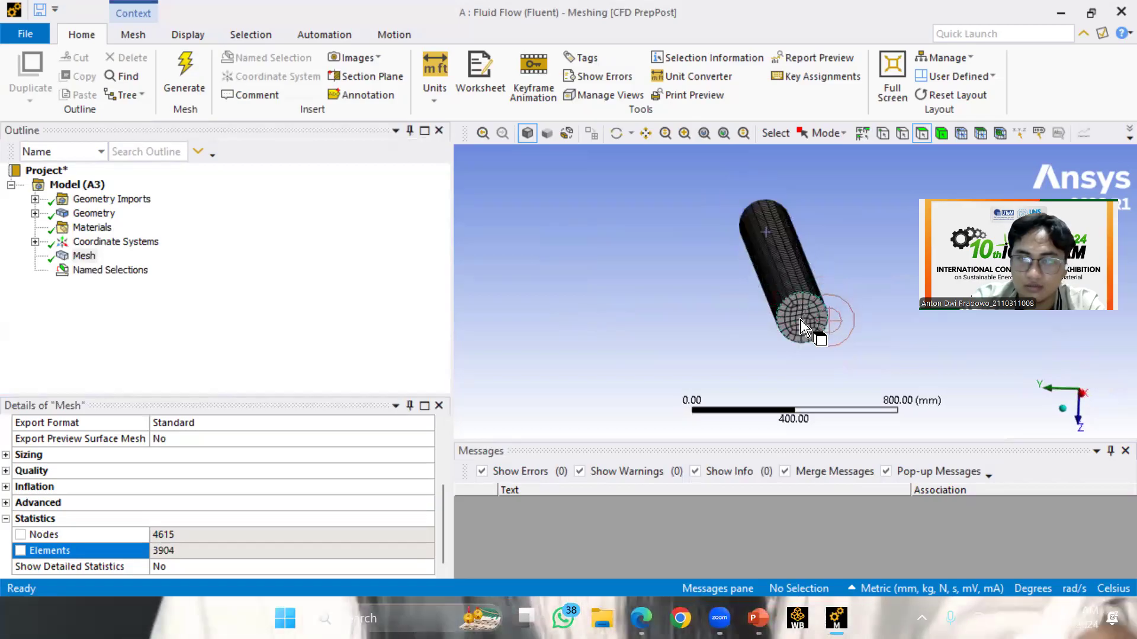
left_click(800, 326)
right_click(797, 315)
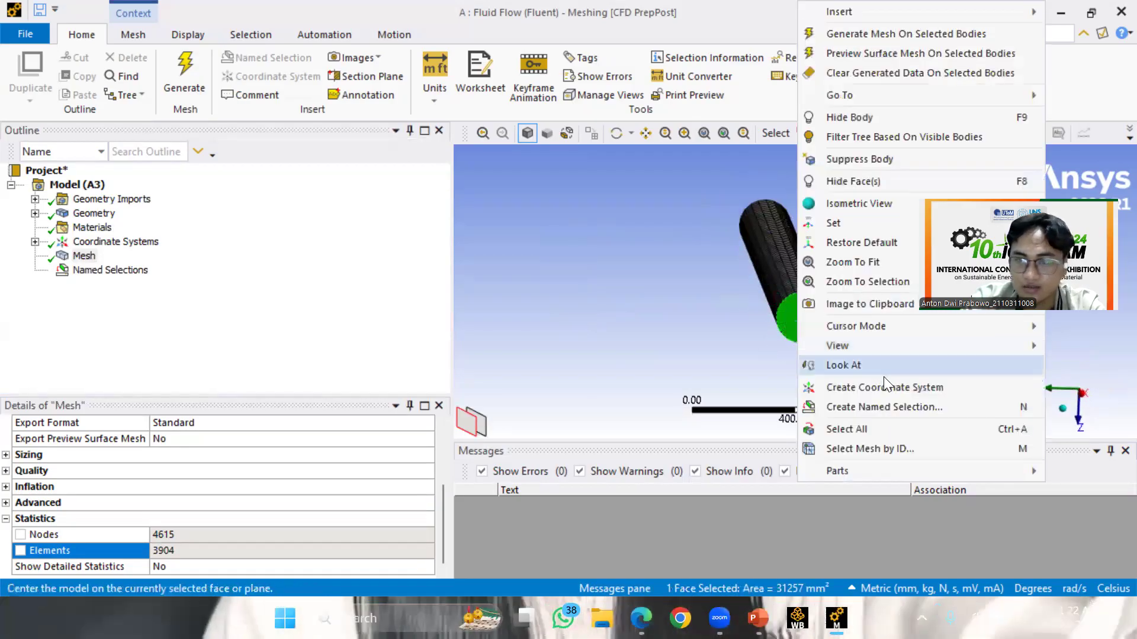
left_click(886, 407)
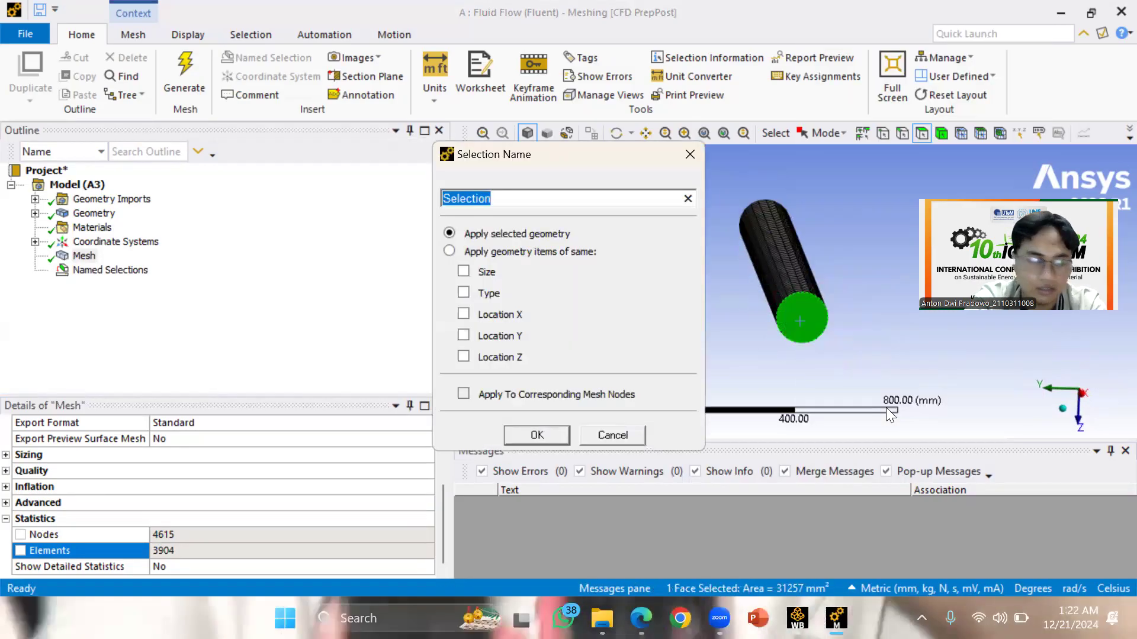
type("outlet")
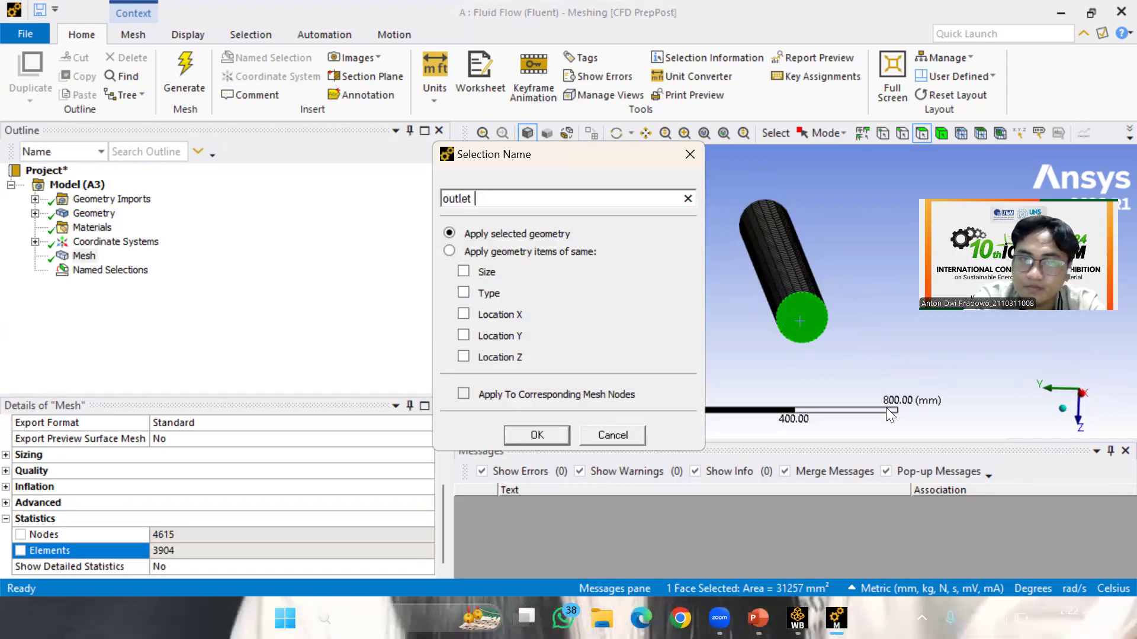
key("Return")
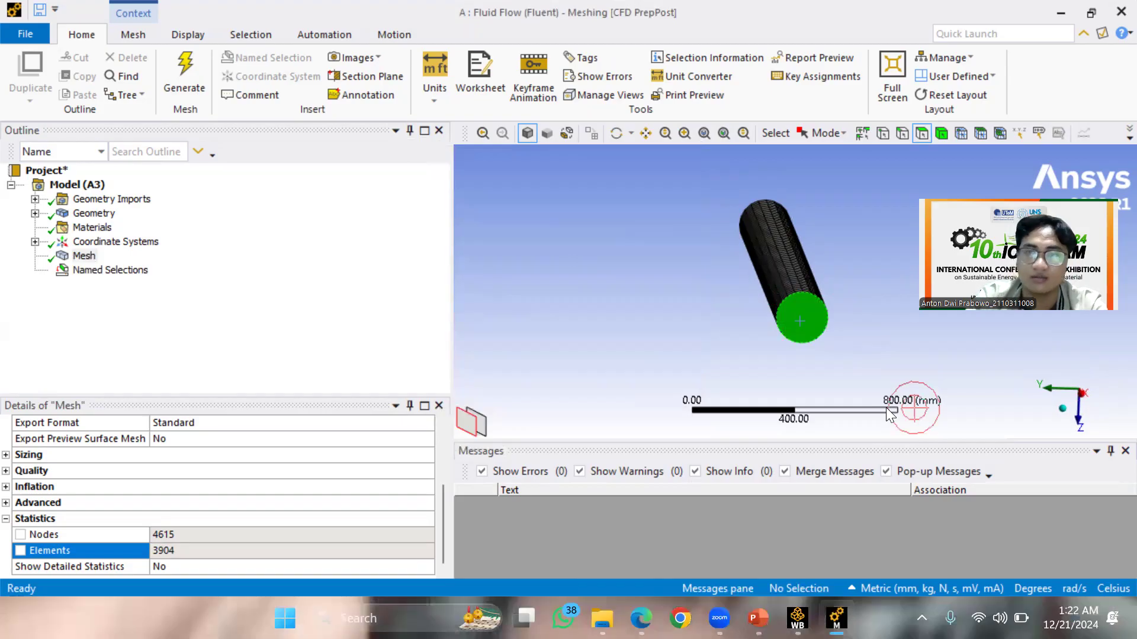
Create a named selection called wall from the cylinder's curved outer face
middle_click_drag(740, 299, 848, 315)
left_click(849, 307)
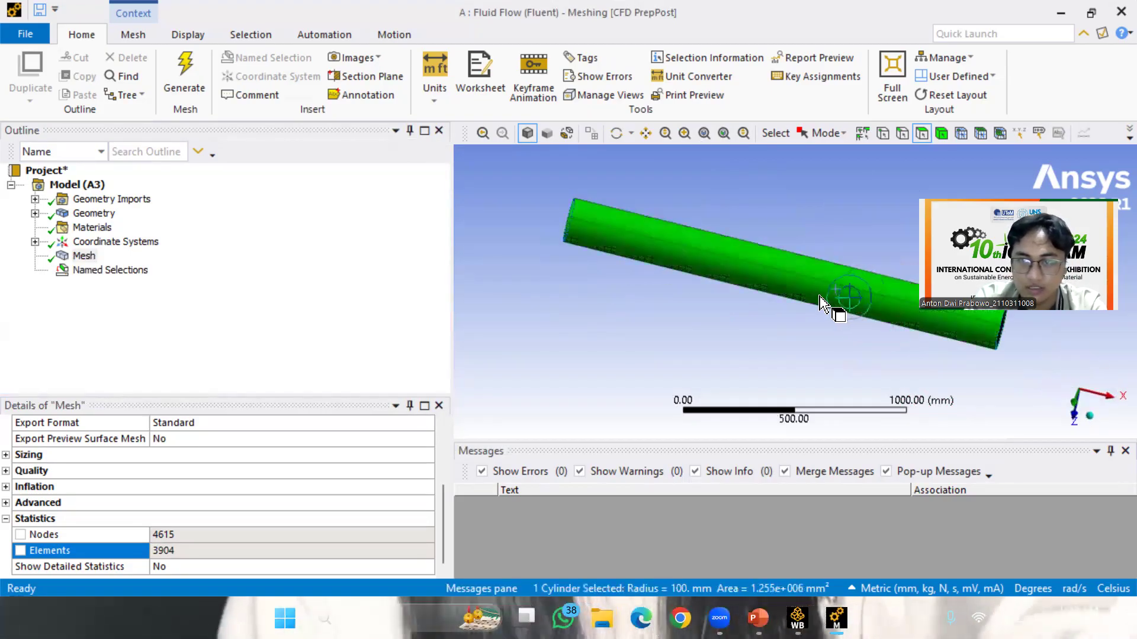
right_click(821, 302)
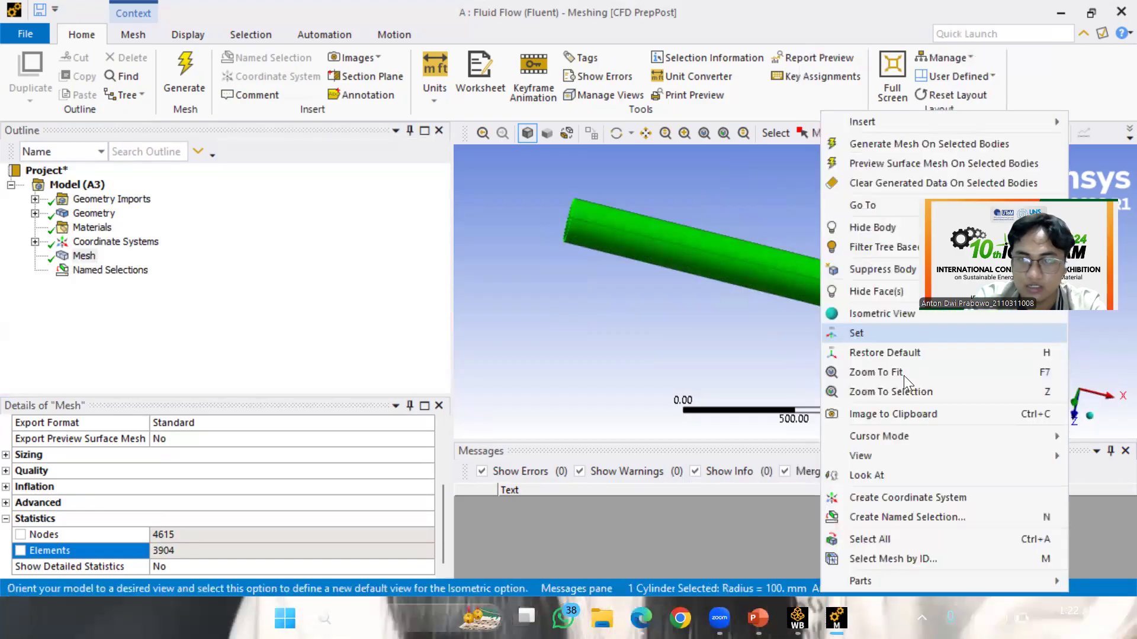
left_click(893, 517)
type("wall")
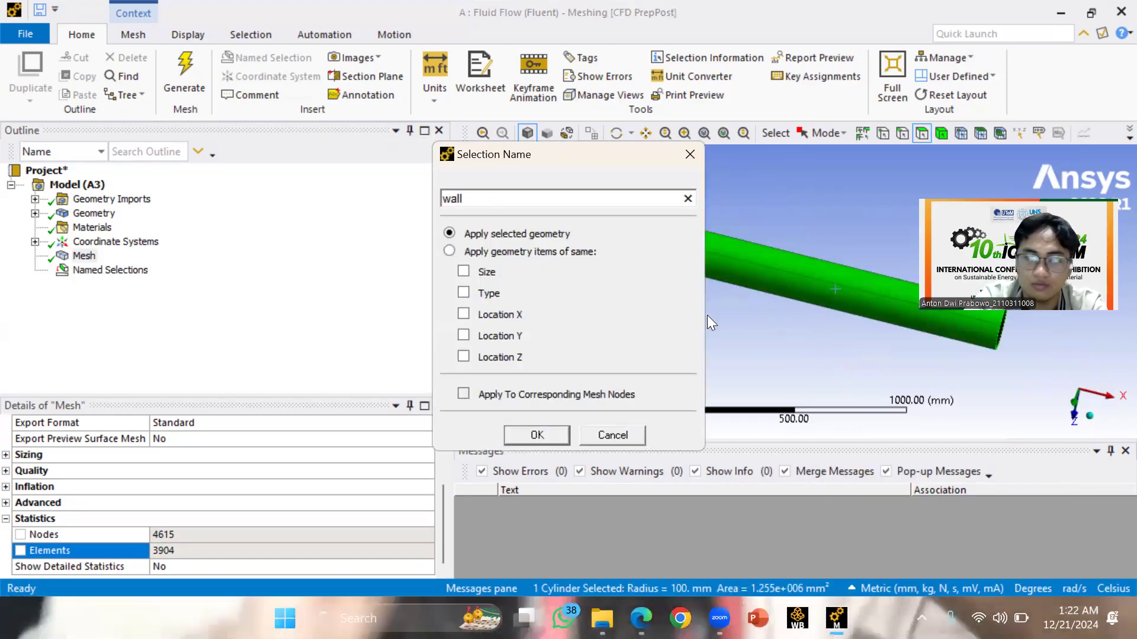
key("Return")
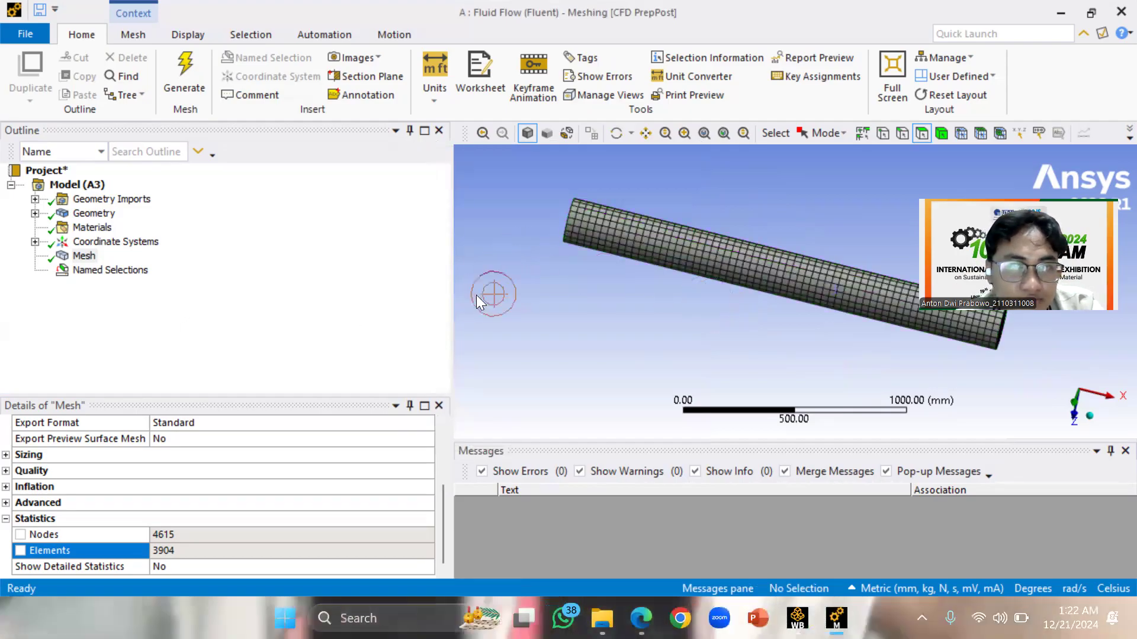
Expand the Named Selections group in the model tree and check its inlet, outlet and wall entries
left_click(305, 353)
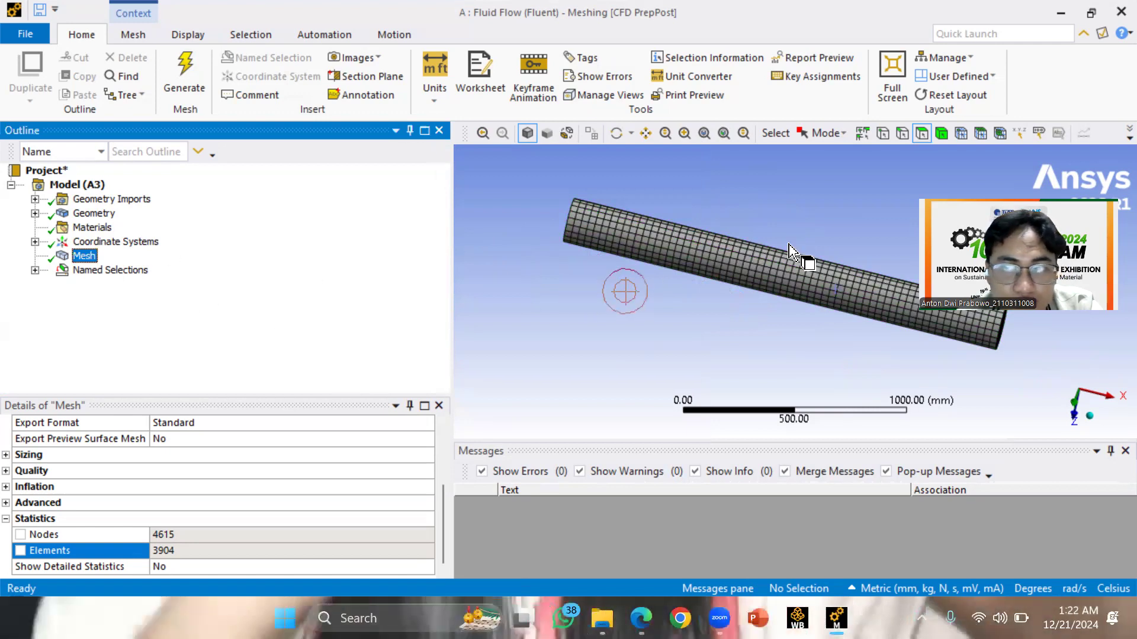
middle_click_drag(624, 290, 690, 270)
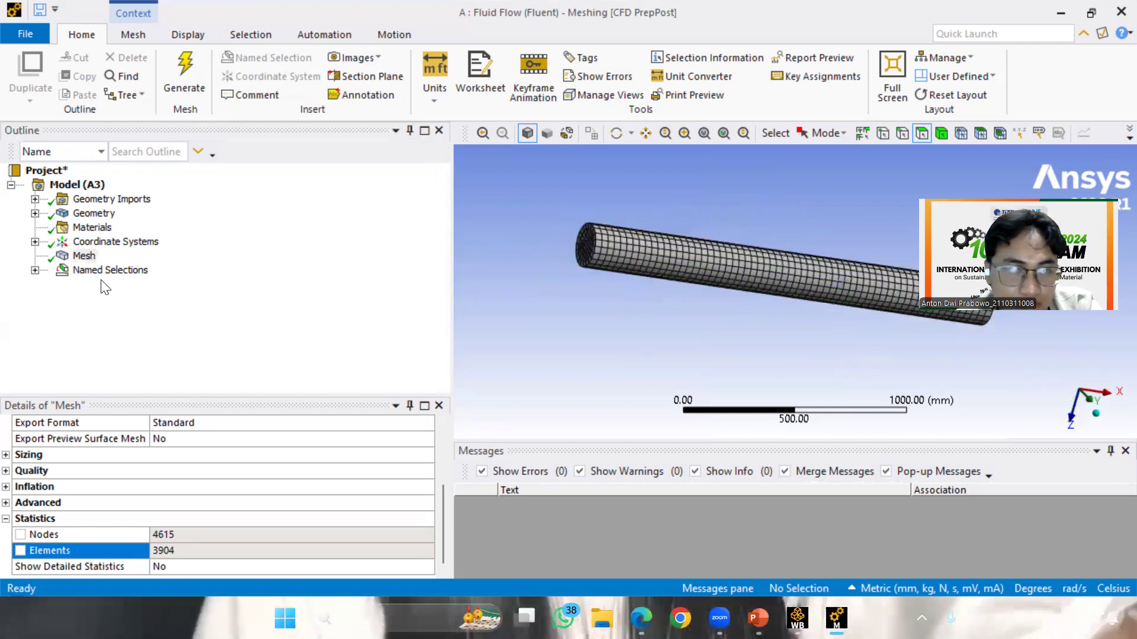
left_click(35, 270)
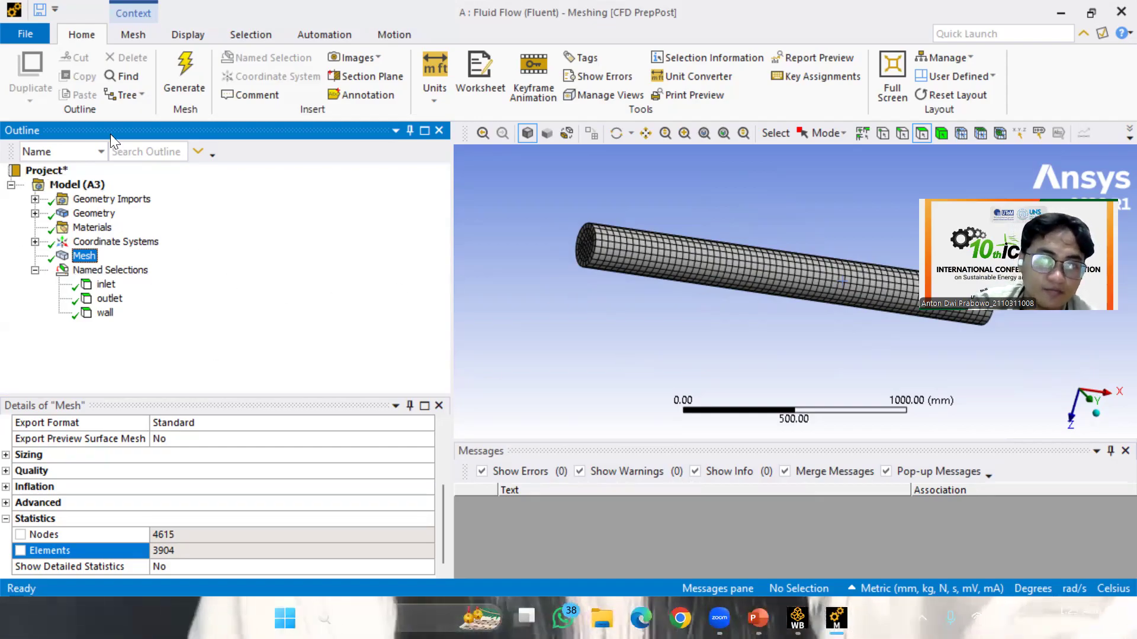
Generate the mesh again and update it so the named selections pass to Fluent
left_click(185, 74)
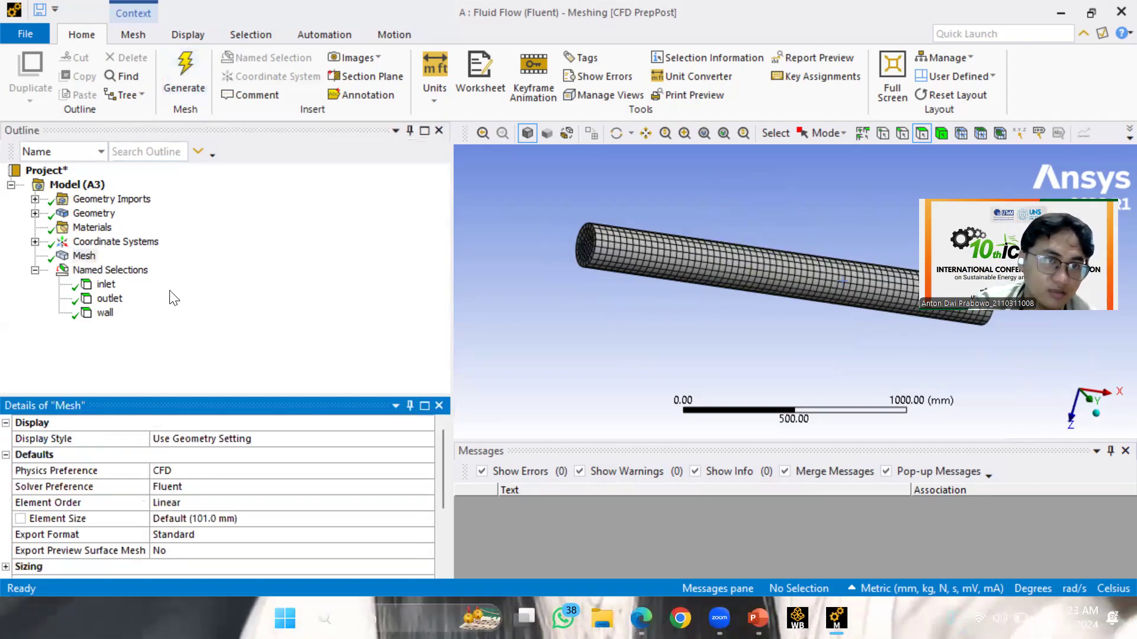
left_click(83, 256)
right_click(85, 256)
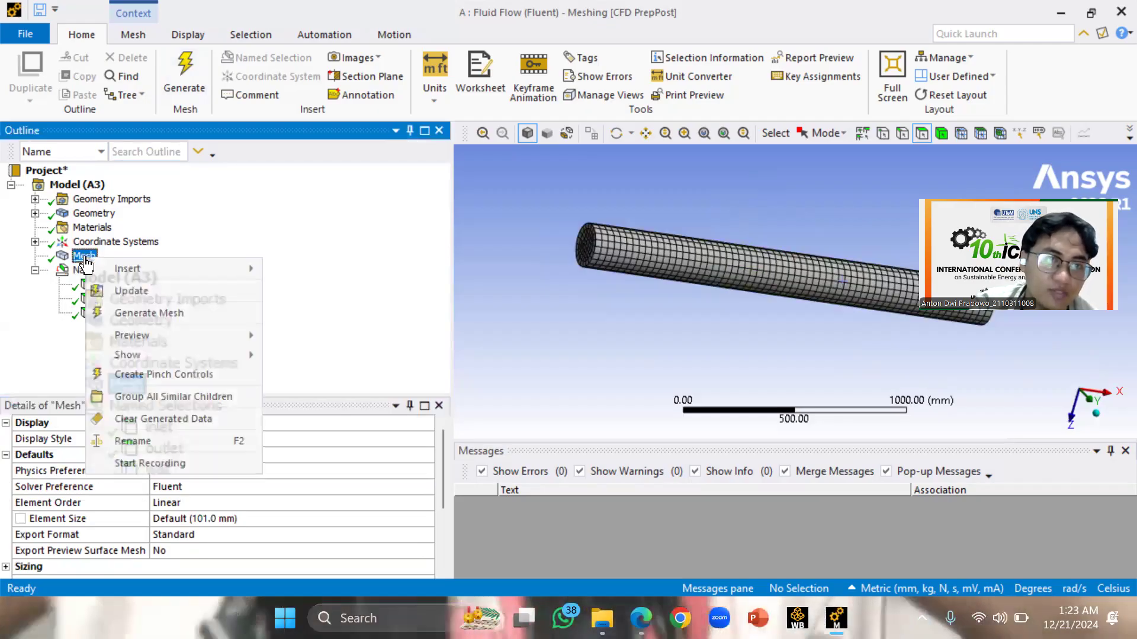
left_click(139, 292)
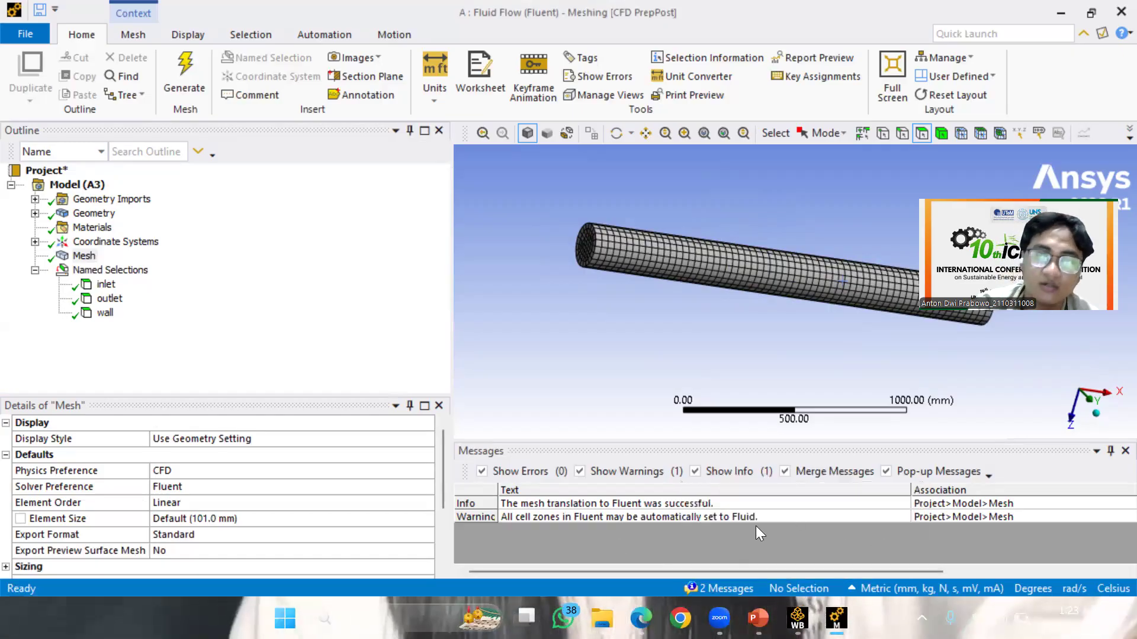
Leave Meshing for the Workbench project, open the Setup cell and start Fluent in 3D with 1 solver process
left_click(1113, 13)
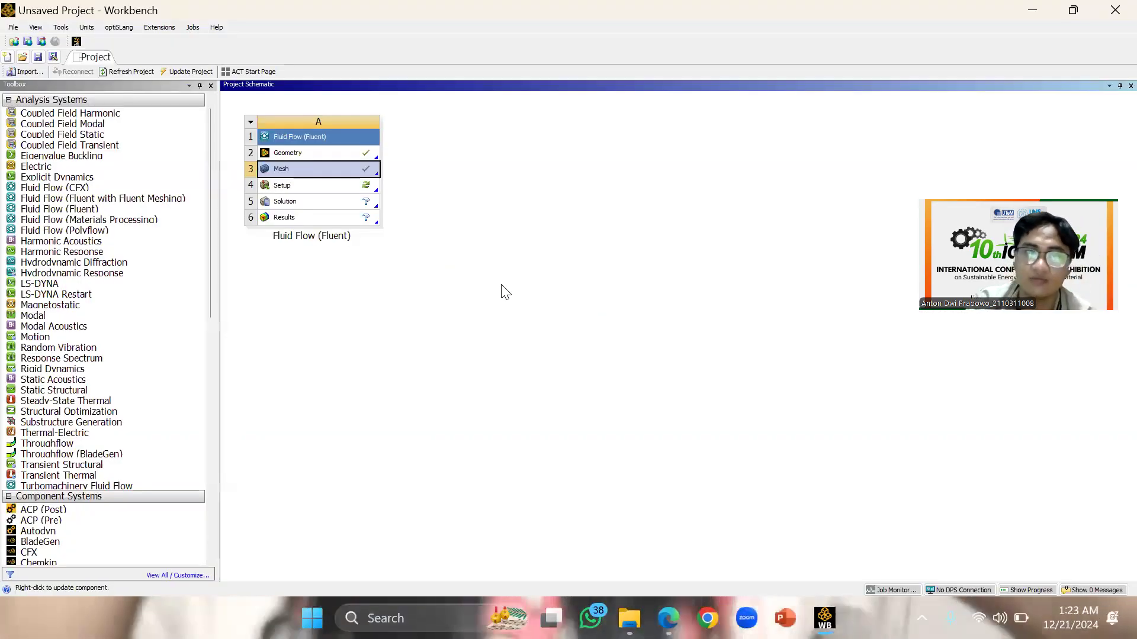
double_click(332, 185)
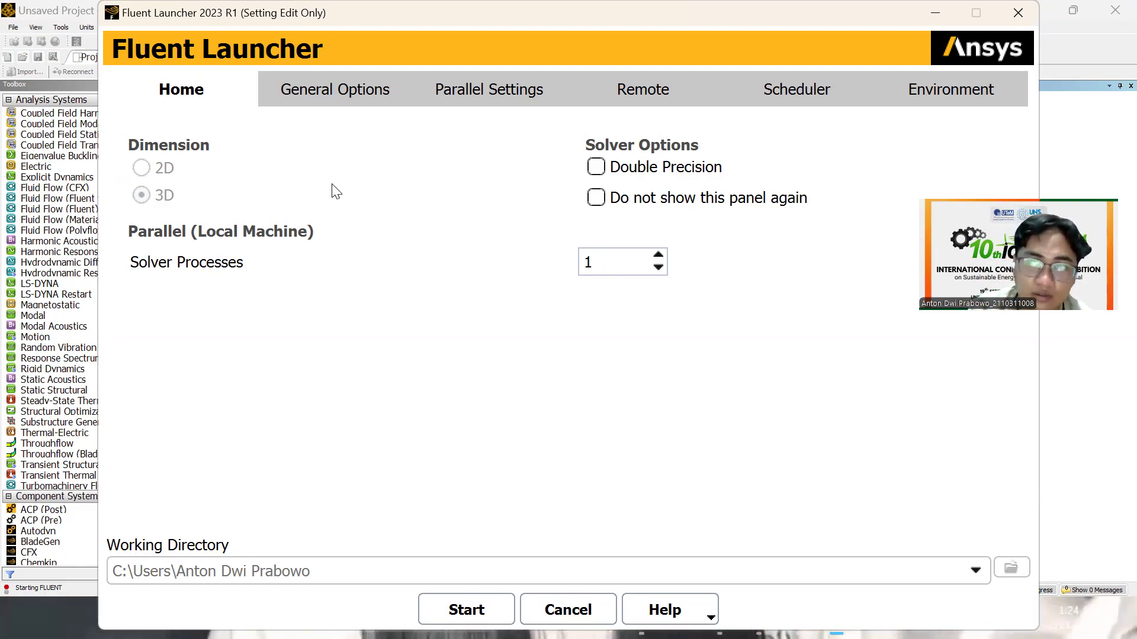
left_click(629, 262)
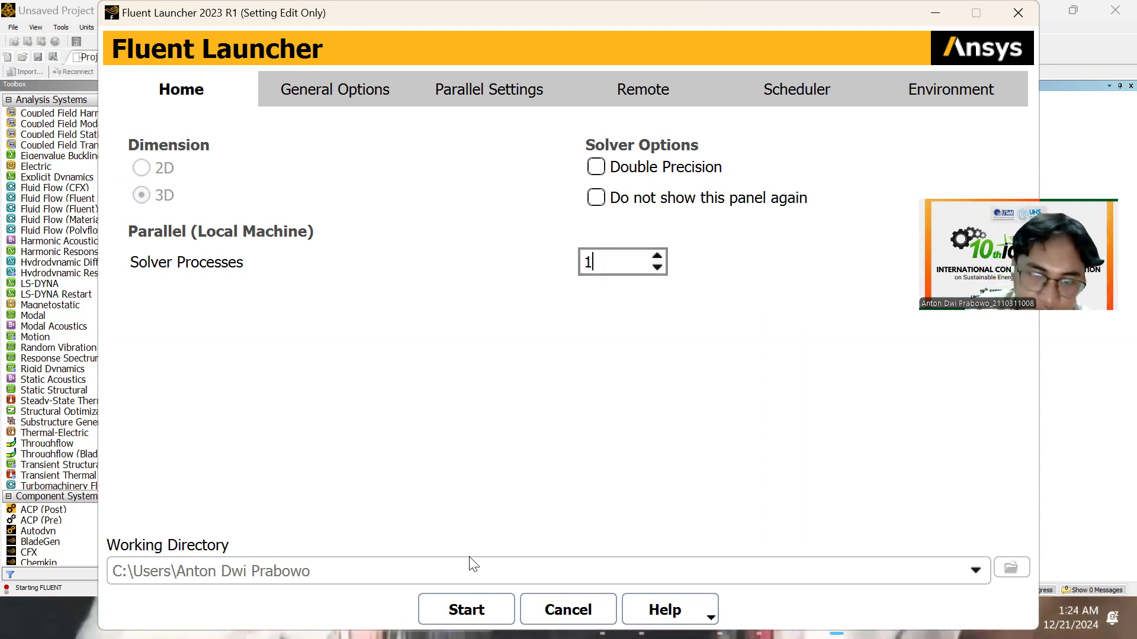
left_click(489, 607)
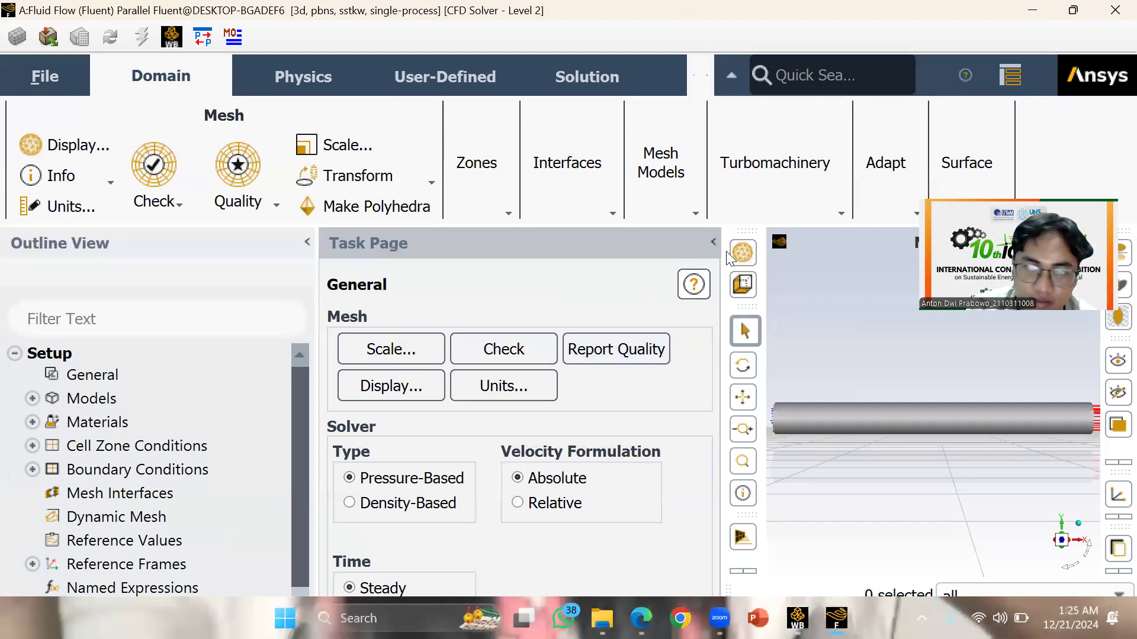
Collapse the task page to enlarge the graphics area and examine the cylinder's inlet and outlet ends at an angle
left_click(713, 242)
left_click_drag(812, 390, 912, 426)
left_click_drag(830, 413, 685, 432)
left_click_drag(759, 418, 847, 394)
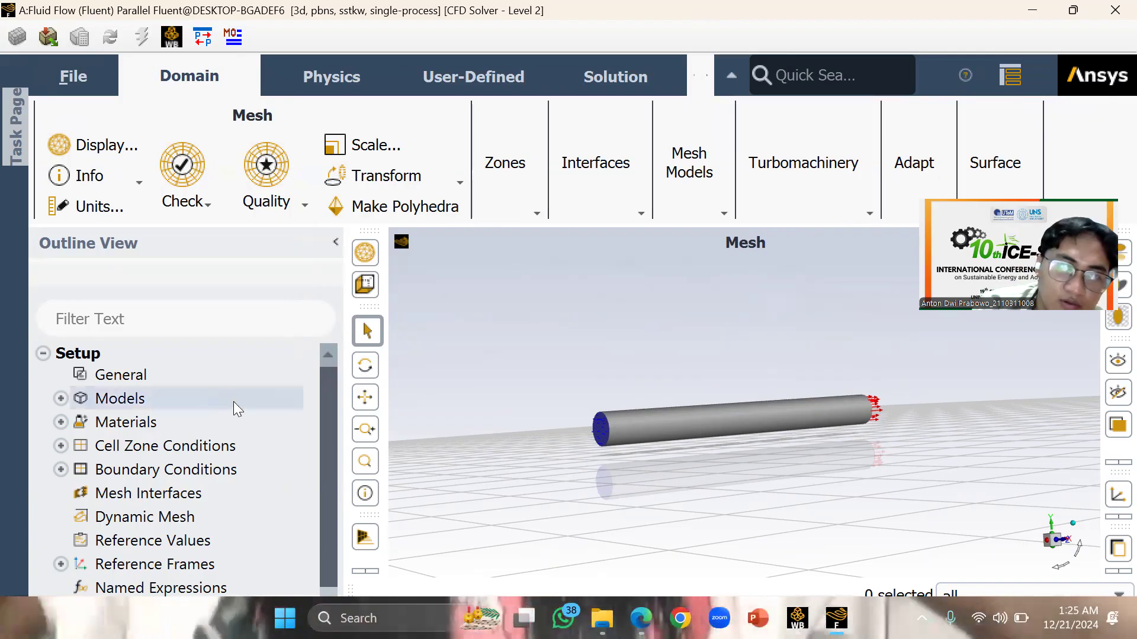
Review the General setup options for analysis type, solver, velocity formulation and gravity, ending at the Models entry
left_click(242, 376)
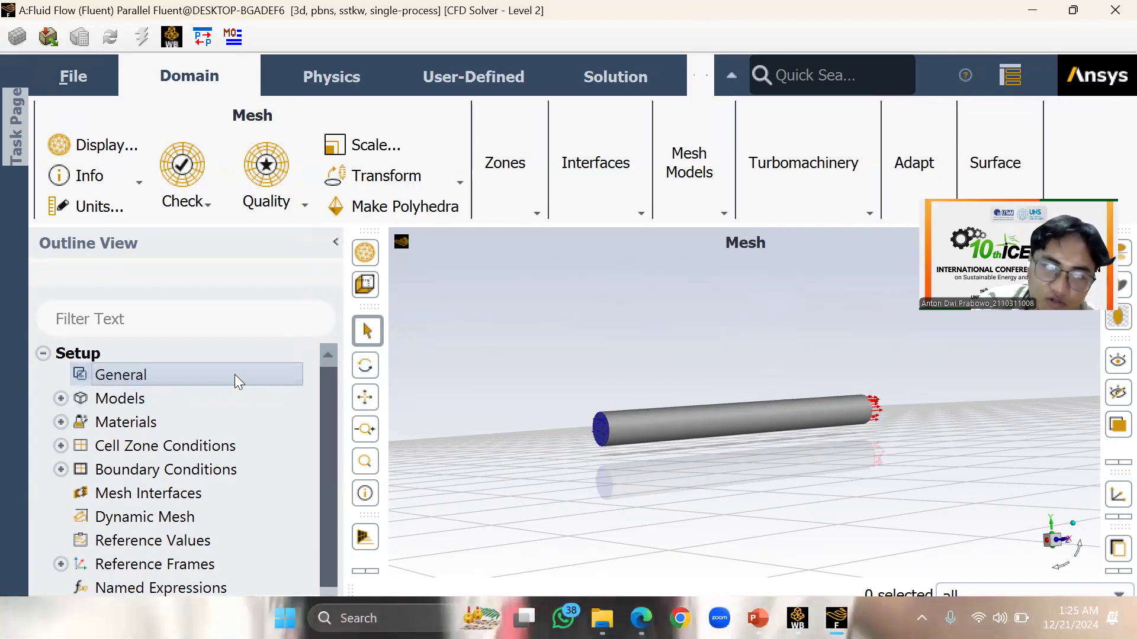
left_click_drag(330, 376, 328, 556)
left_click_drag(328, 499, 336, 370)
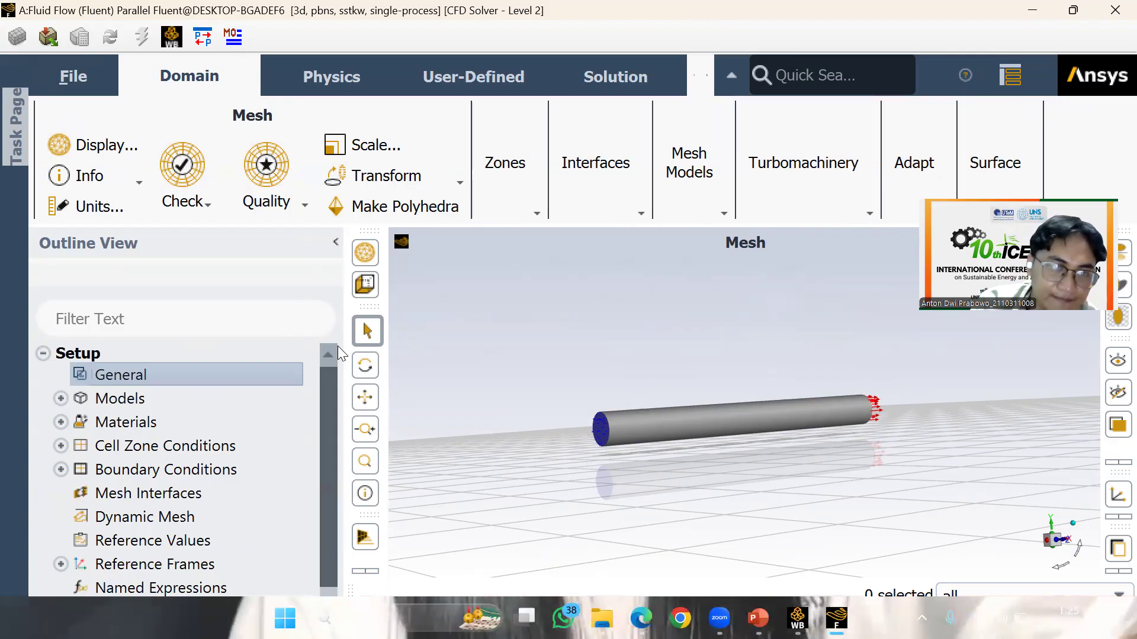
right_click(136, 376)
mouse_move(236, 391)
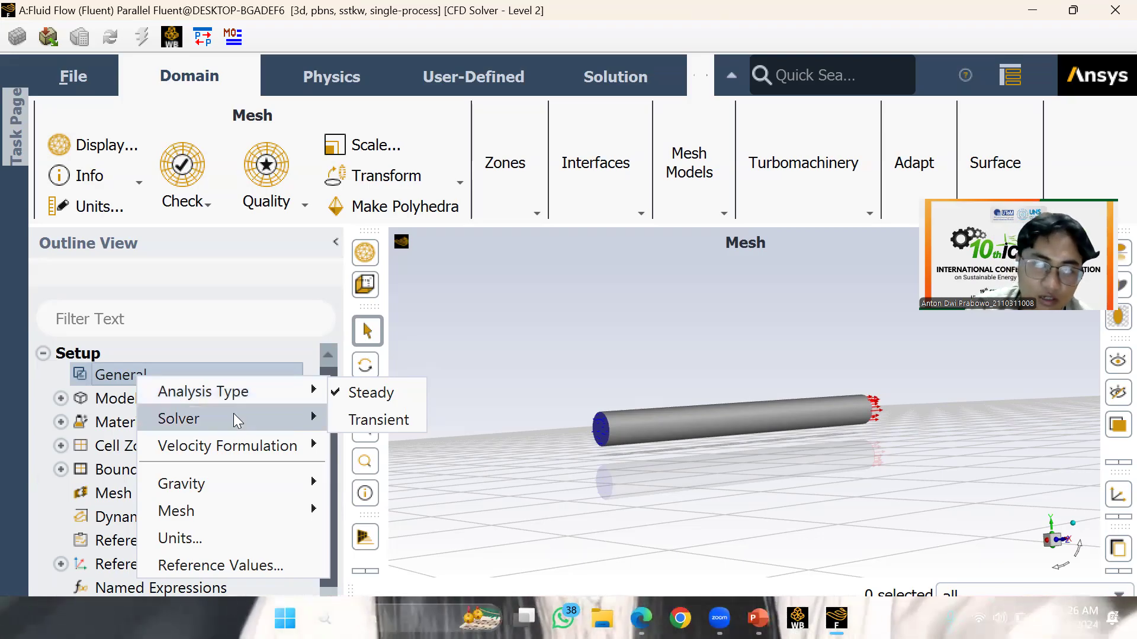
mouse_move(233, 414)
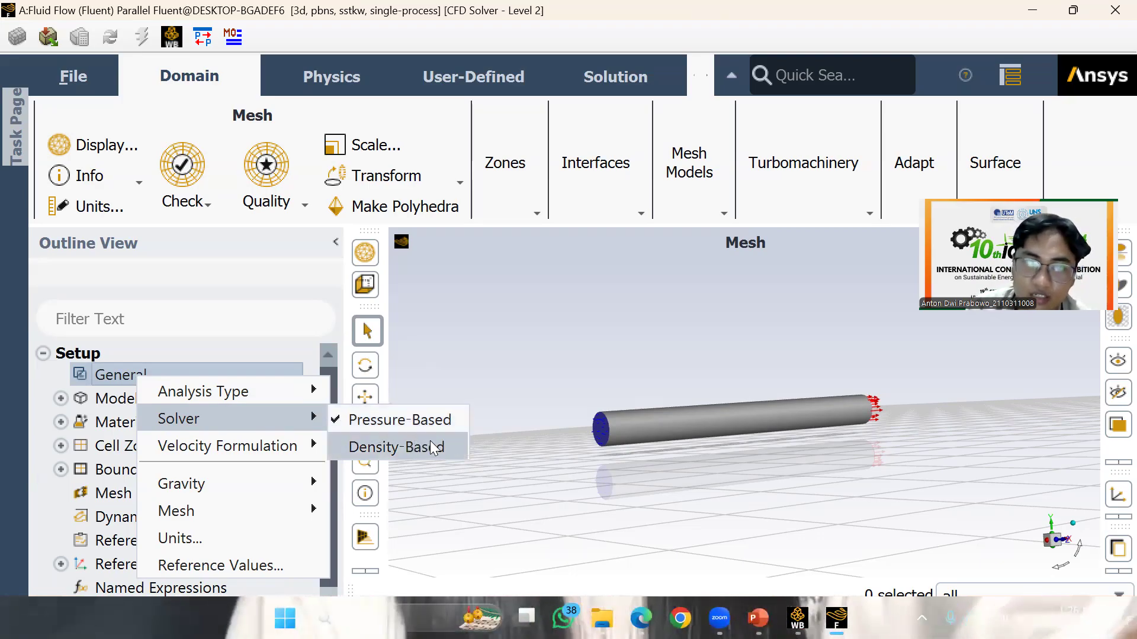
mouse_move(303, 456)
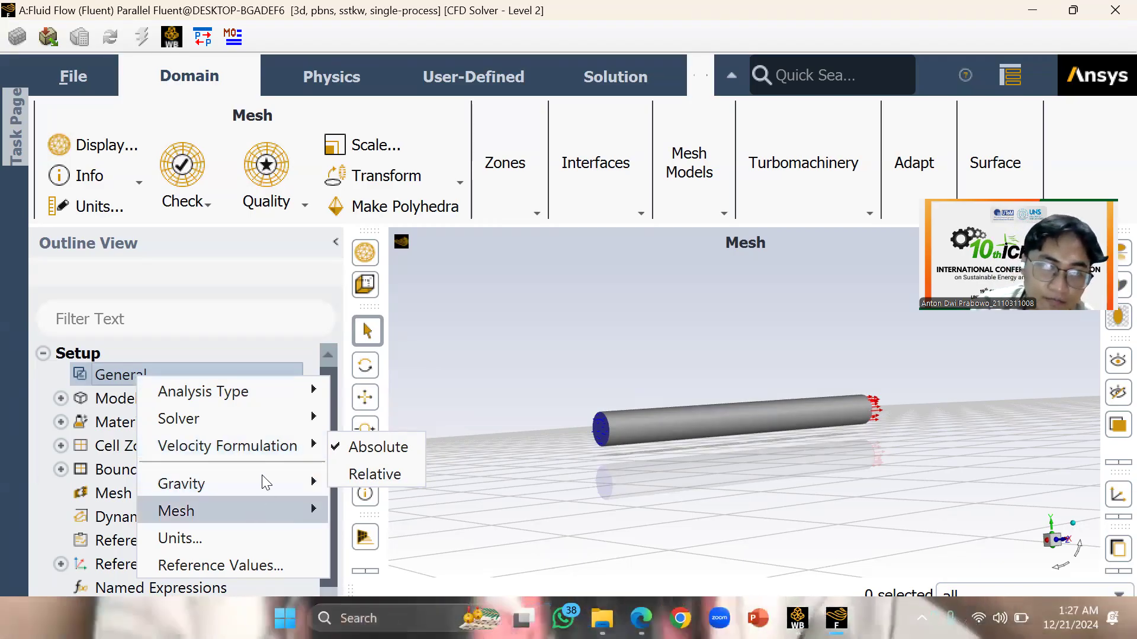
mouse_move(264, 476)
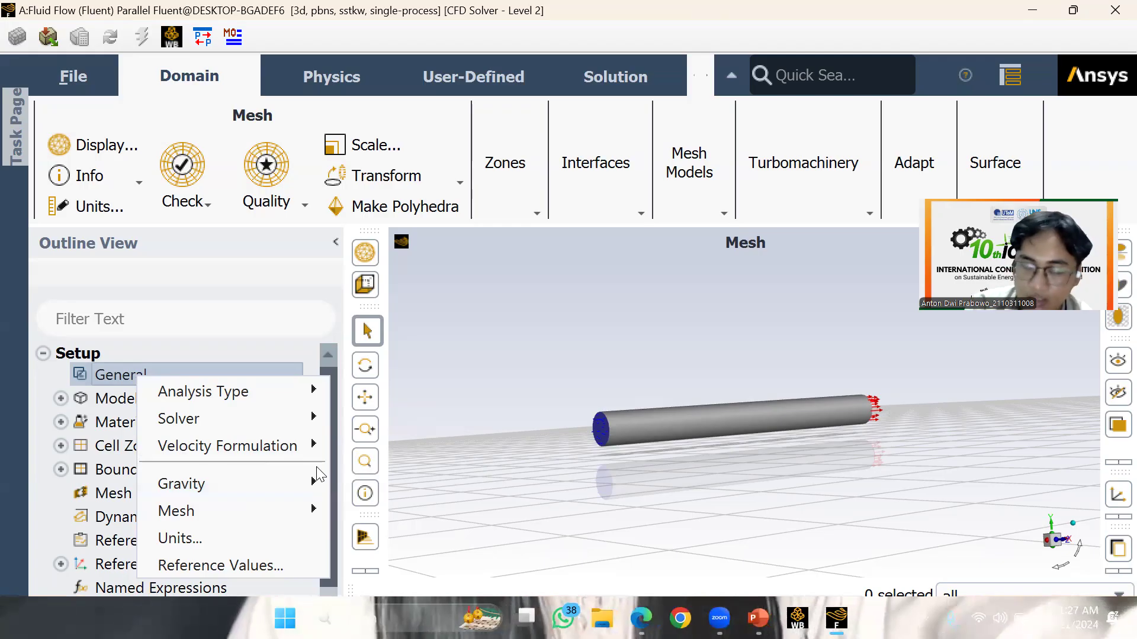
mouse_move(287, 495)
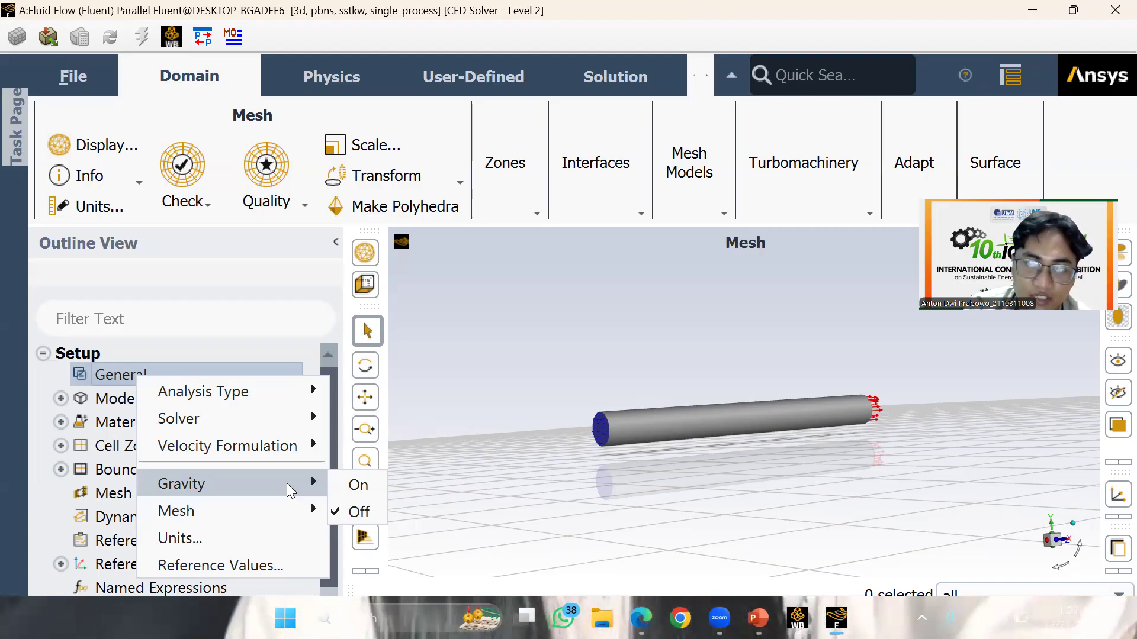
mouse_move(275, 520)
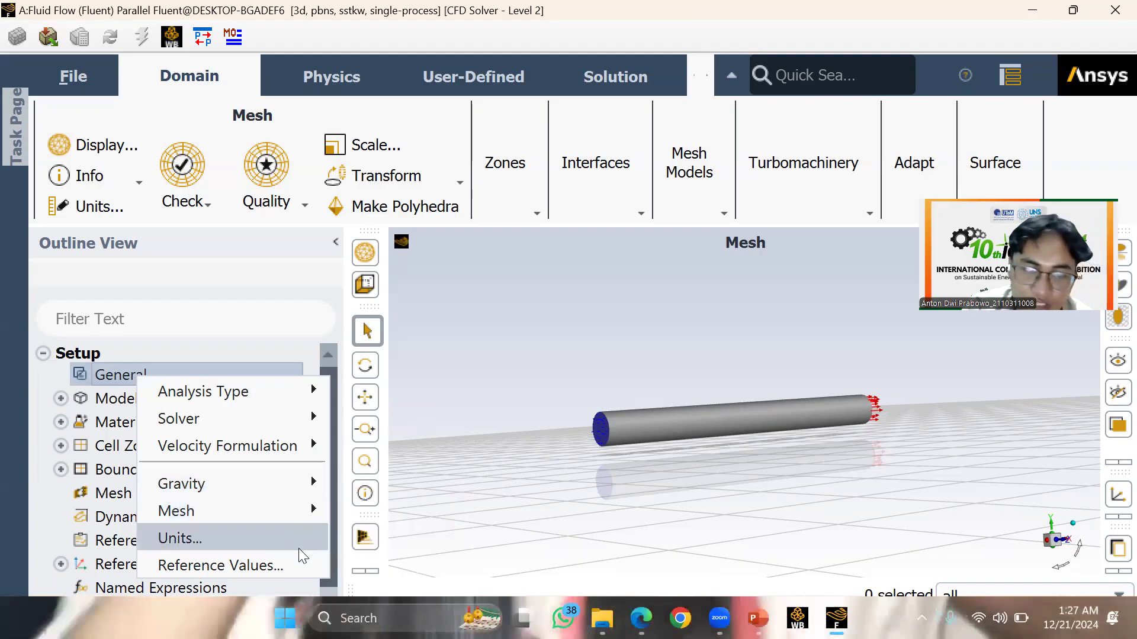
left_click(117, 398)
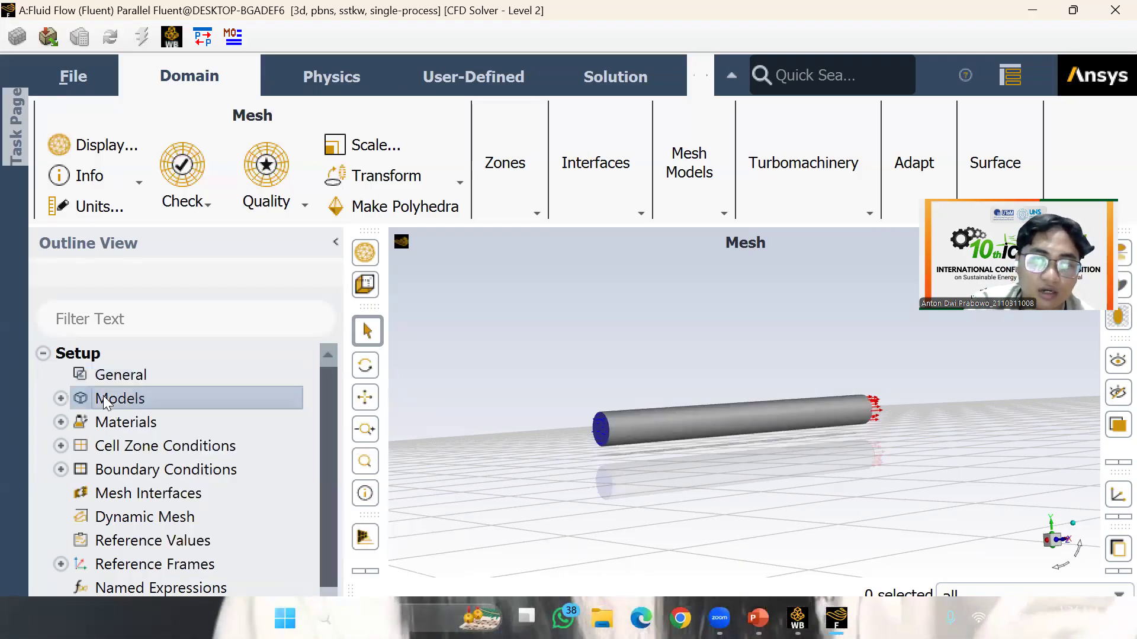
Review the physics models available in the setup, including multiphase, energy and the viscous SST k-omega model
left_click(61, 398)
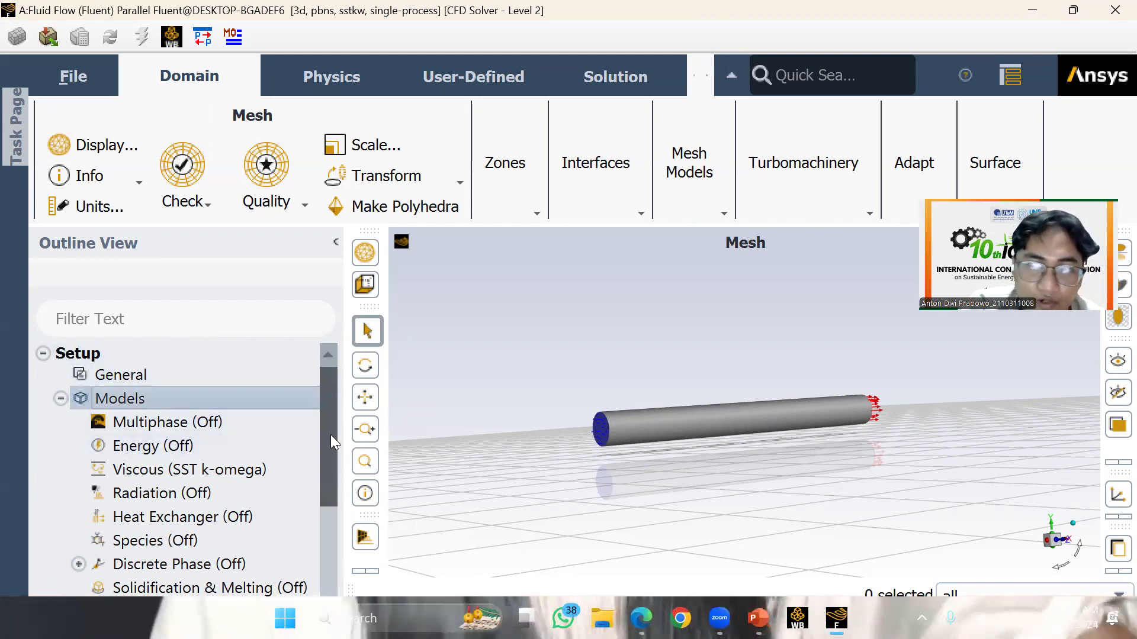
scroll(332, 435, "down", 1)
scroll(336, 434, "up", 1)
mouse_move(339, 424)
left_mouse_down()
mouse_move(327, 486)
mouse_move(328, 415)
mouse_move(325, 435)
left_mouse_up()
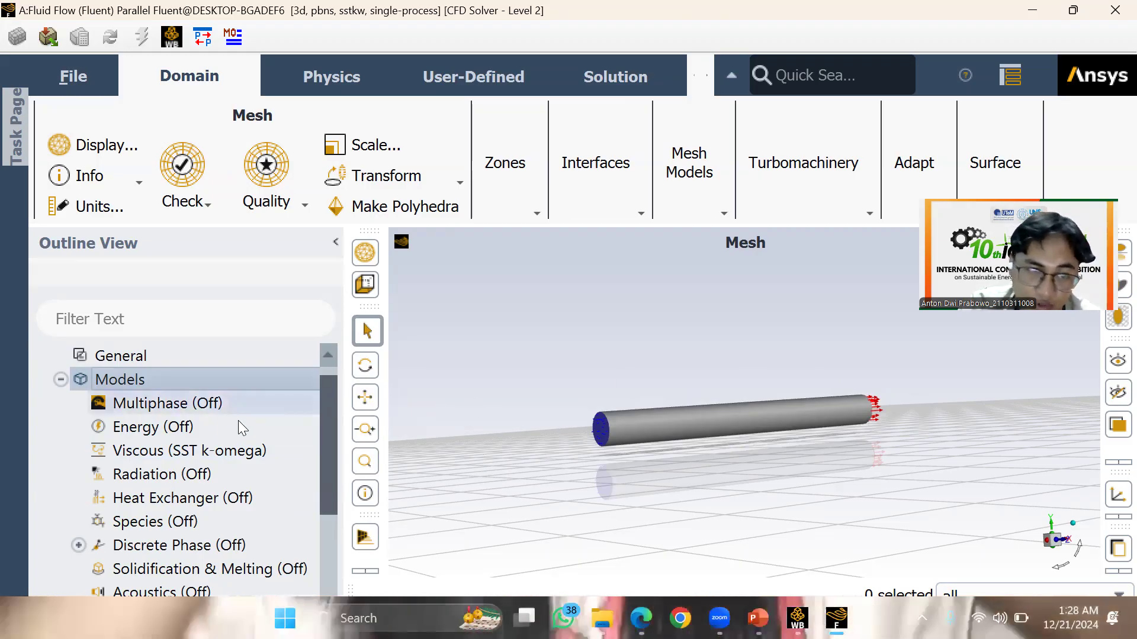
left_click_drag(325, 386, 326, 396)
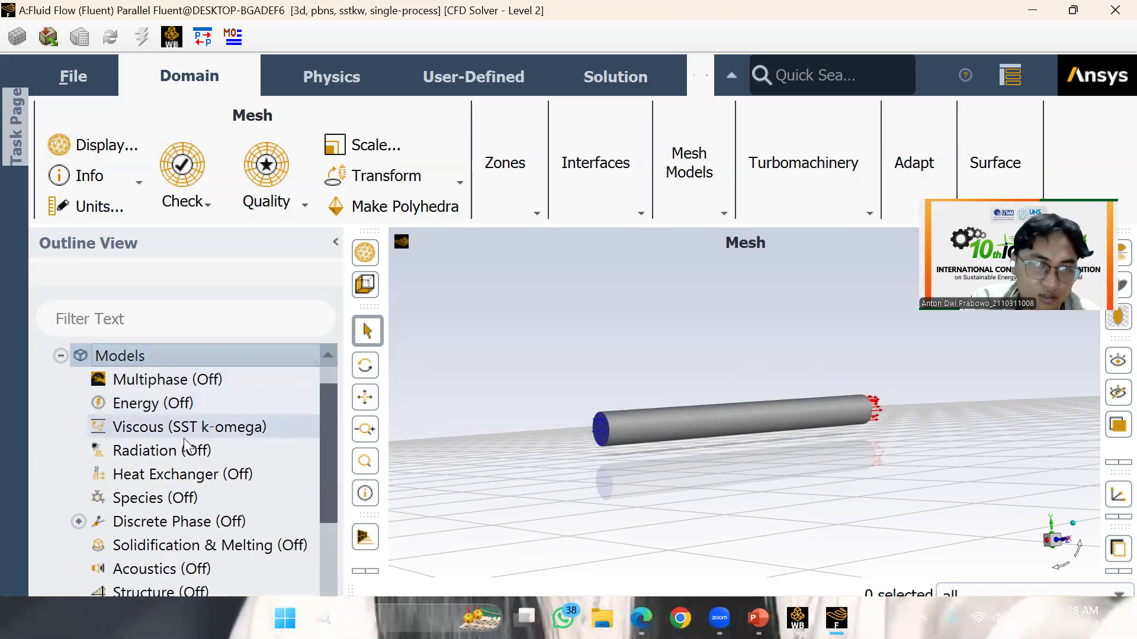
left_click(215, 436)
double_click(215, 436)
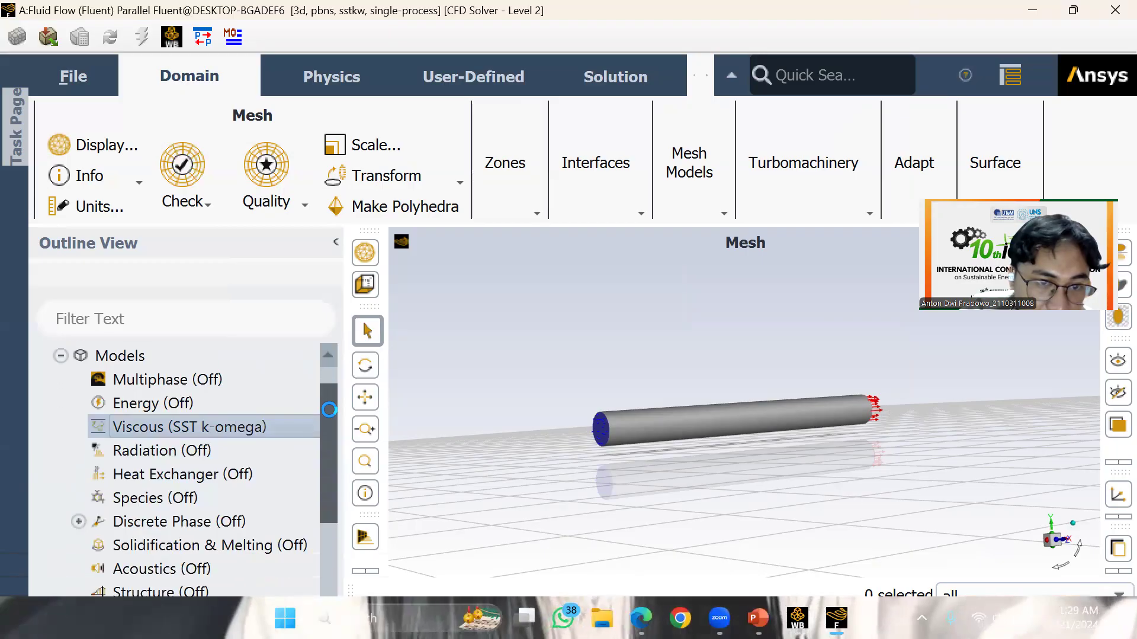
scroll(327, 428, "down", 1)
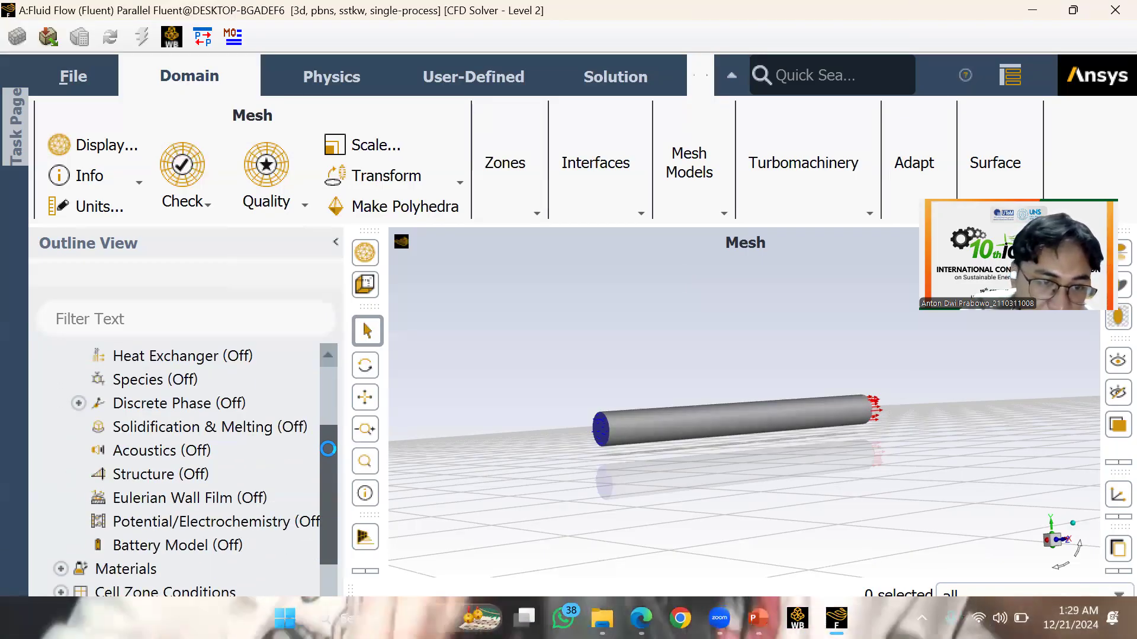
Expand the Fluid materials in the setup outline and start creating a new fluid material
left_click_drag(328, 448, 322, 473)
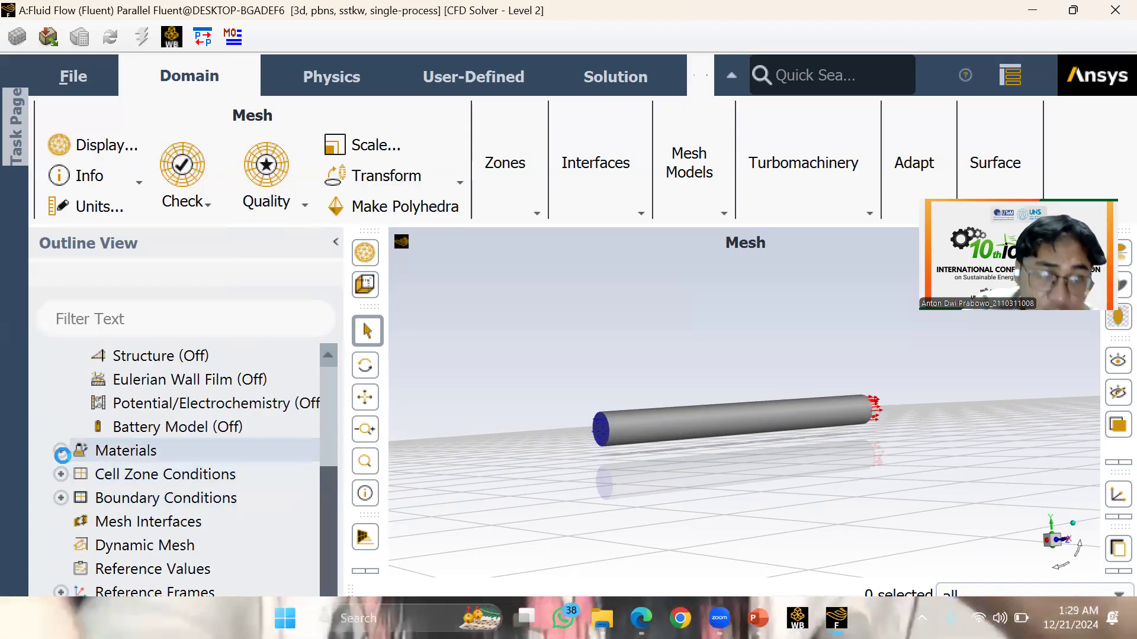
left_click(63, 451)
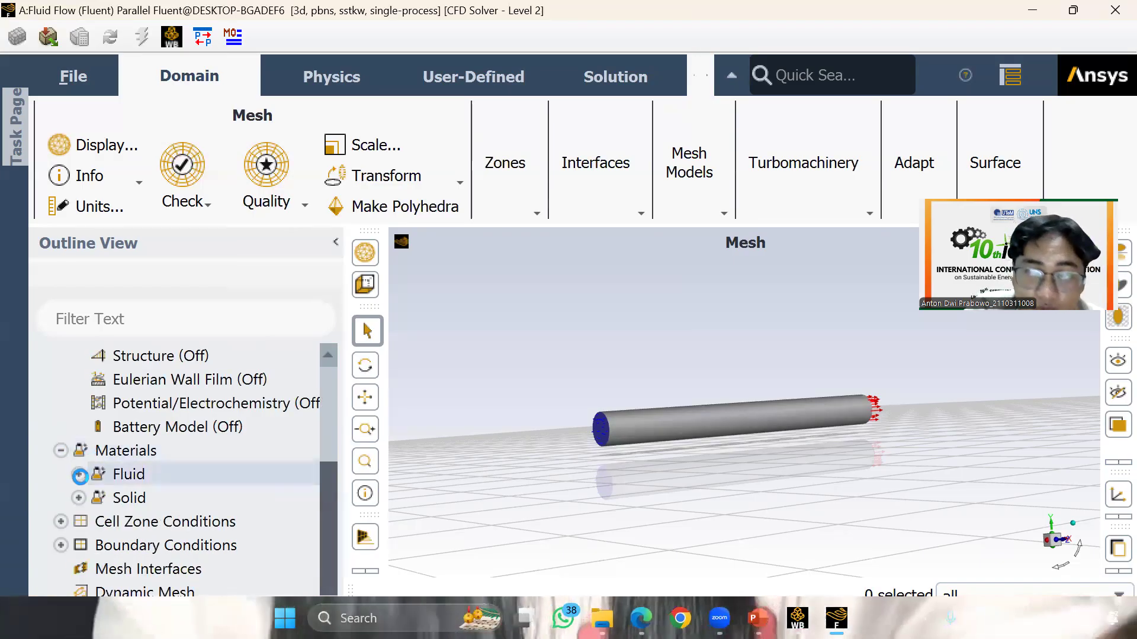
left_click(80, 475)
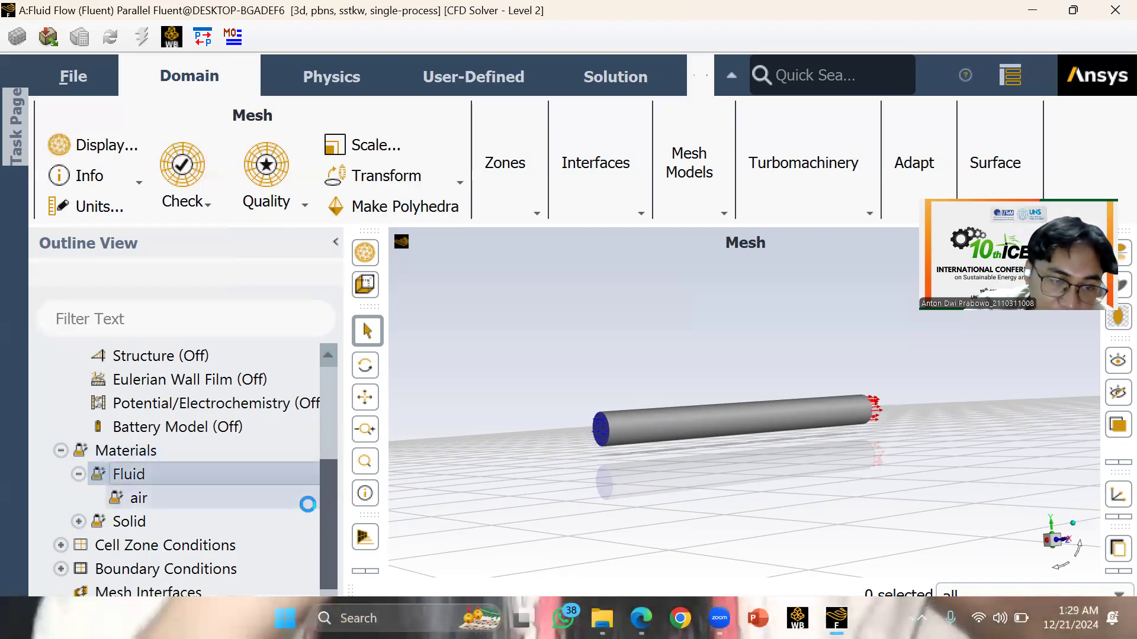
left_click(258, 502)
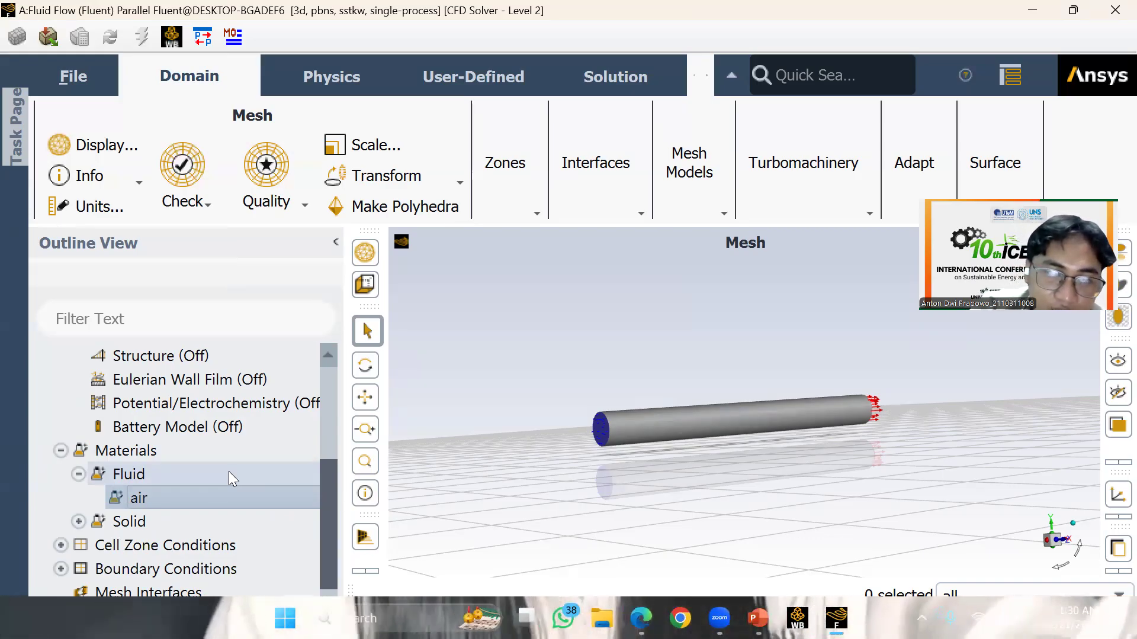
left_click(156, 474)
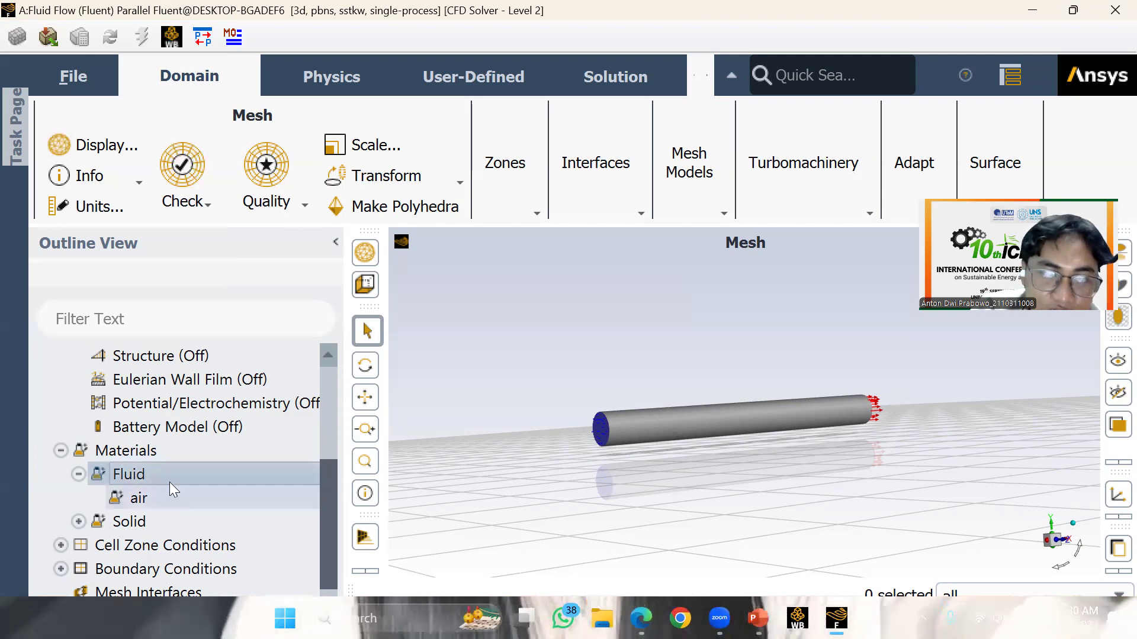
right_click(172, 479)
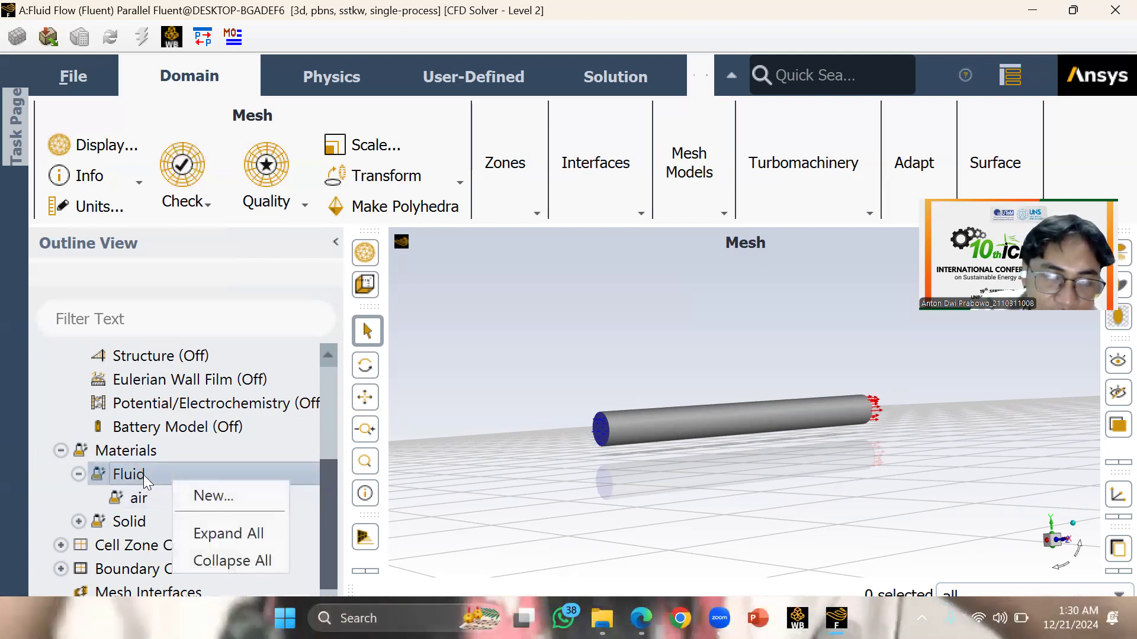
left_click(213, 495)
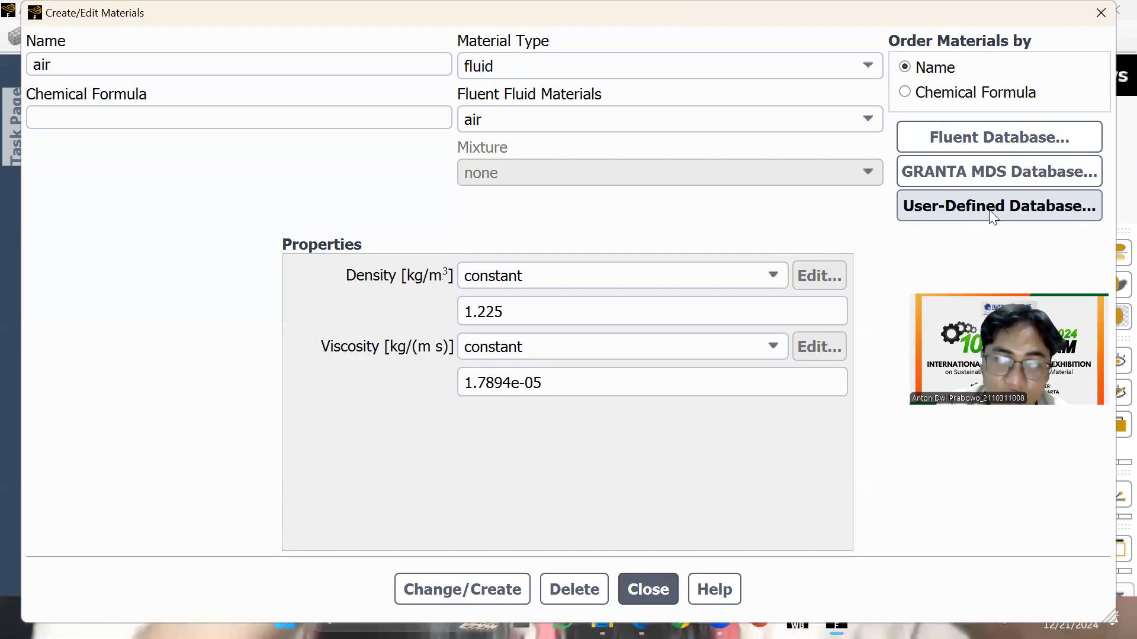
Find water-liquid (h2o<l>) in the Fluent Database, look through its properties and copy it to the case
left_click(1016, 141)
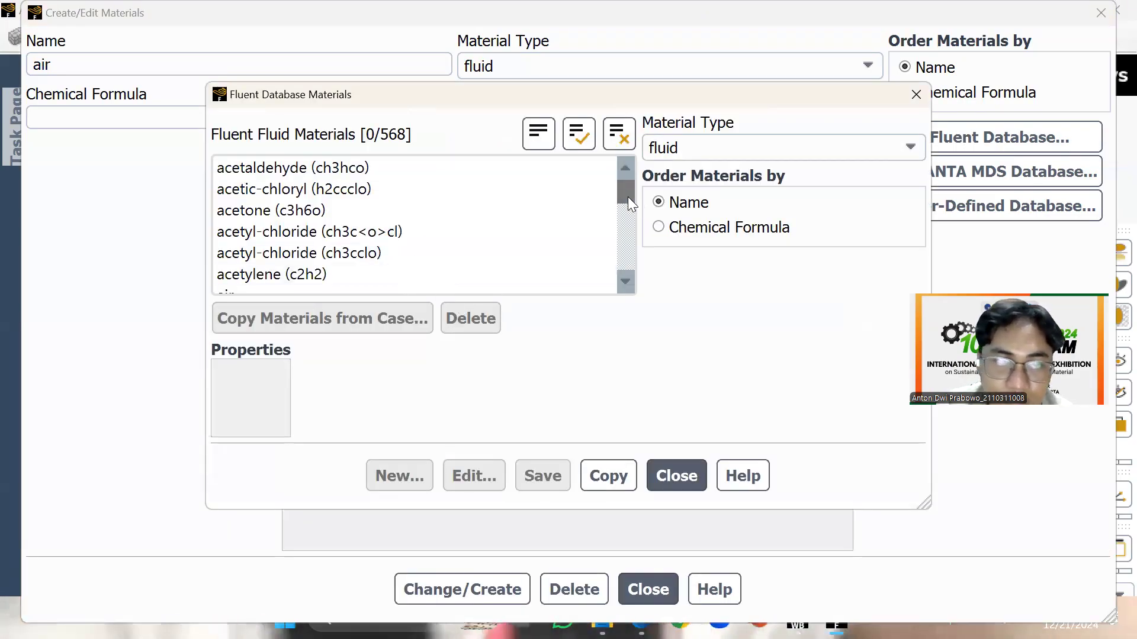
left_click_drag(627, 197, 591, 299)
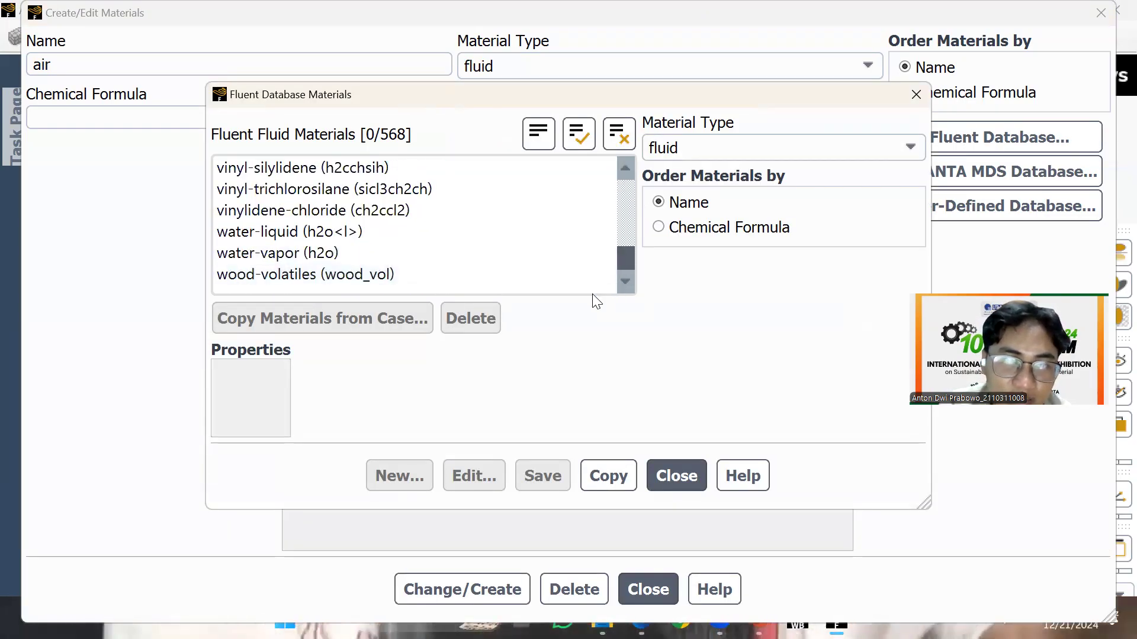
left_click(330, 234)
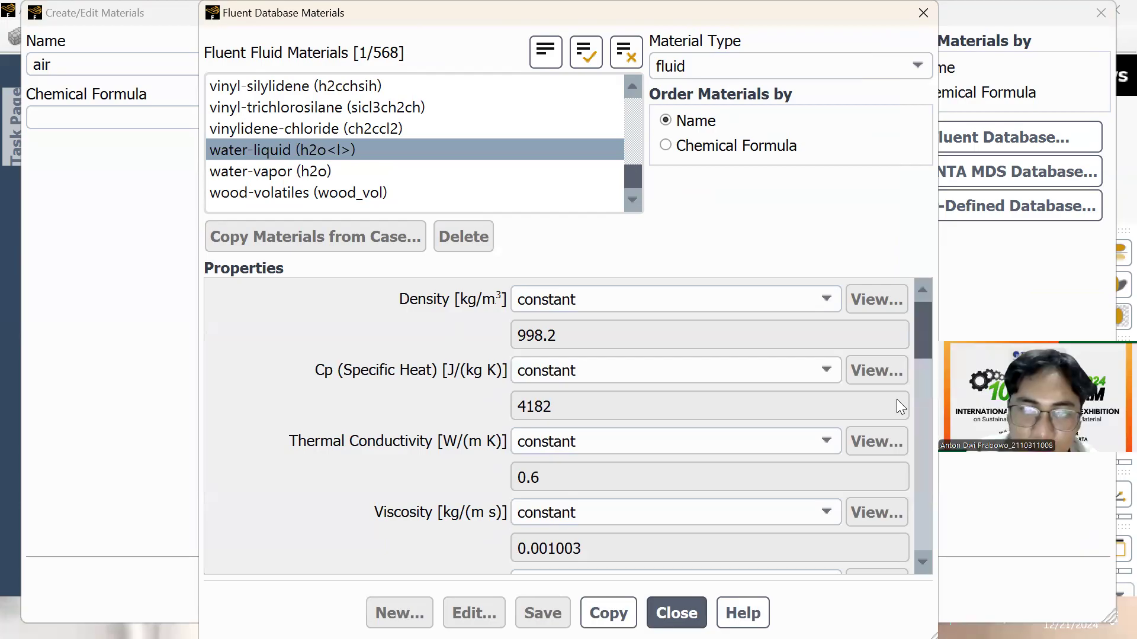
left_click_drag(919, 352, 920, 294)
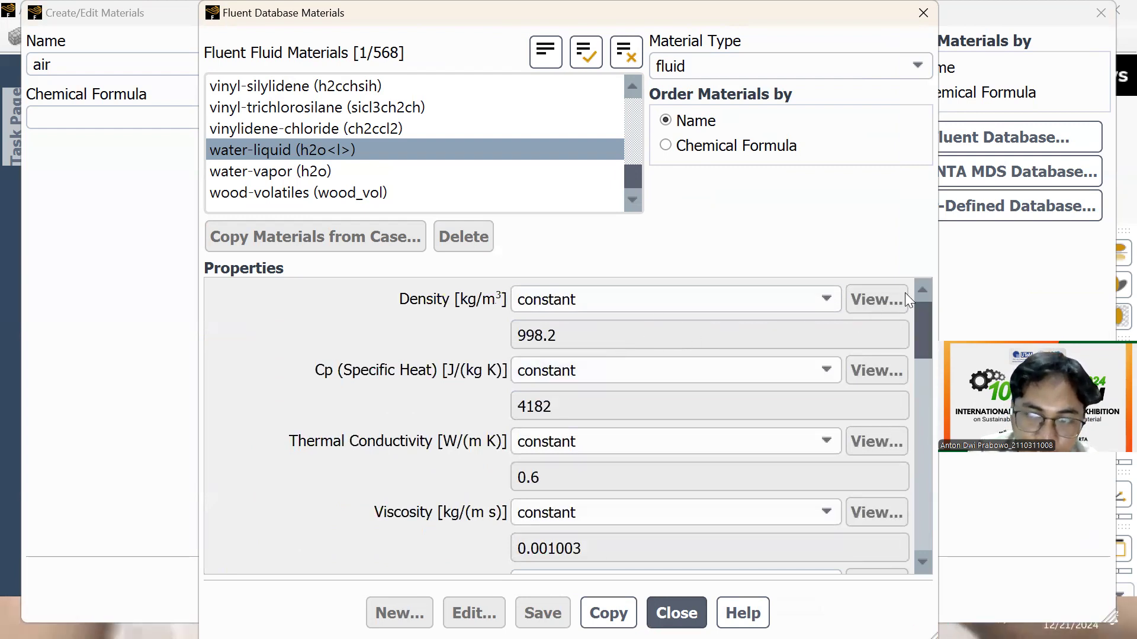
left_click_drag(918, 311, 910, 280)
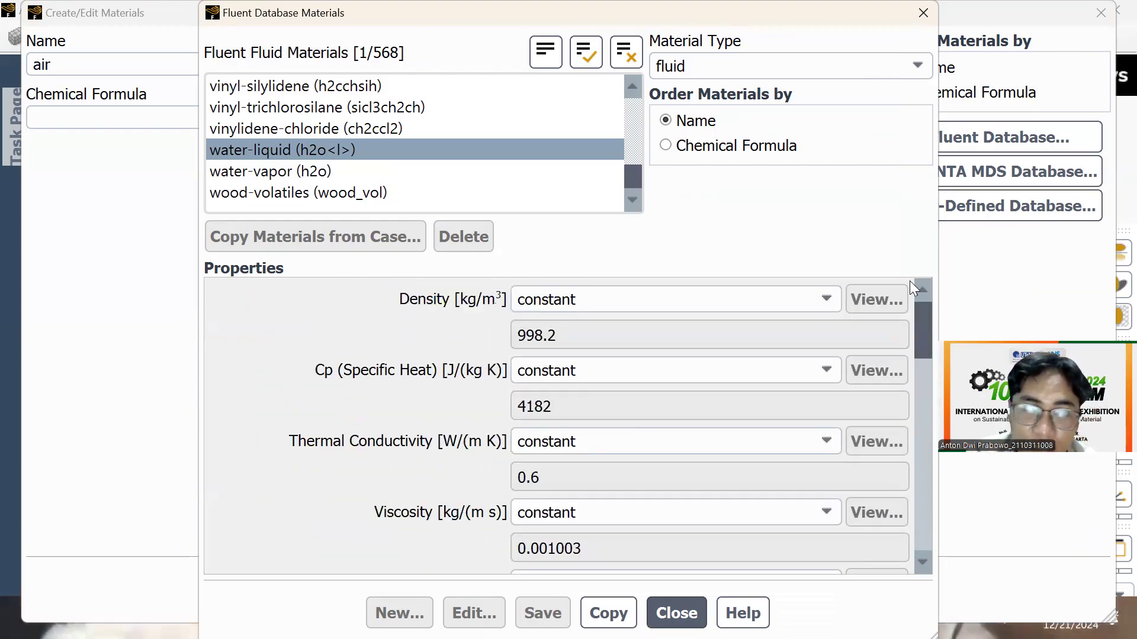
left_click_drag(916, 325, 916, 390)
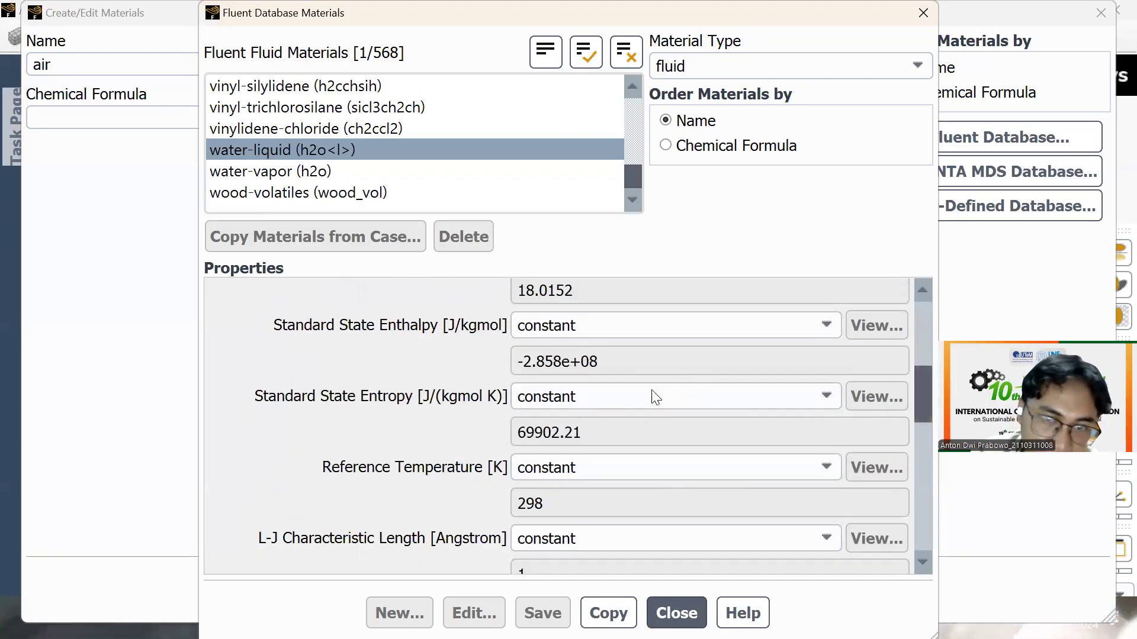
left_click_drag(913, 394, 916, 309)
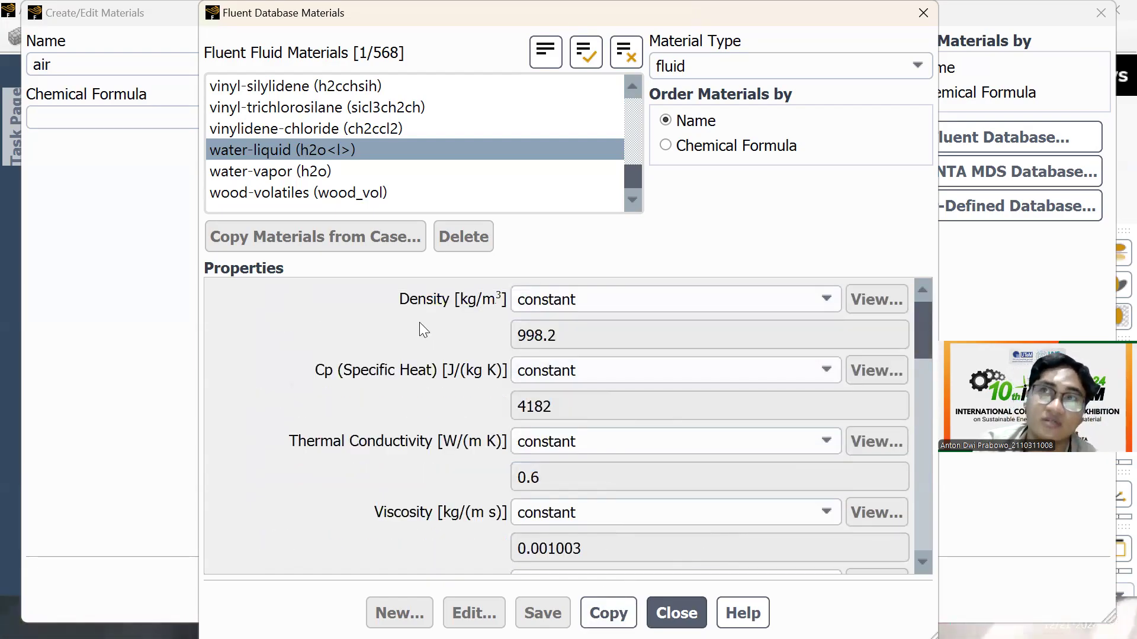
left_click(622, 600)
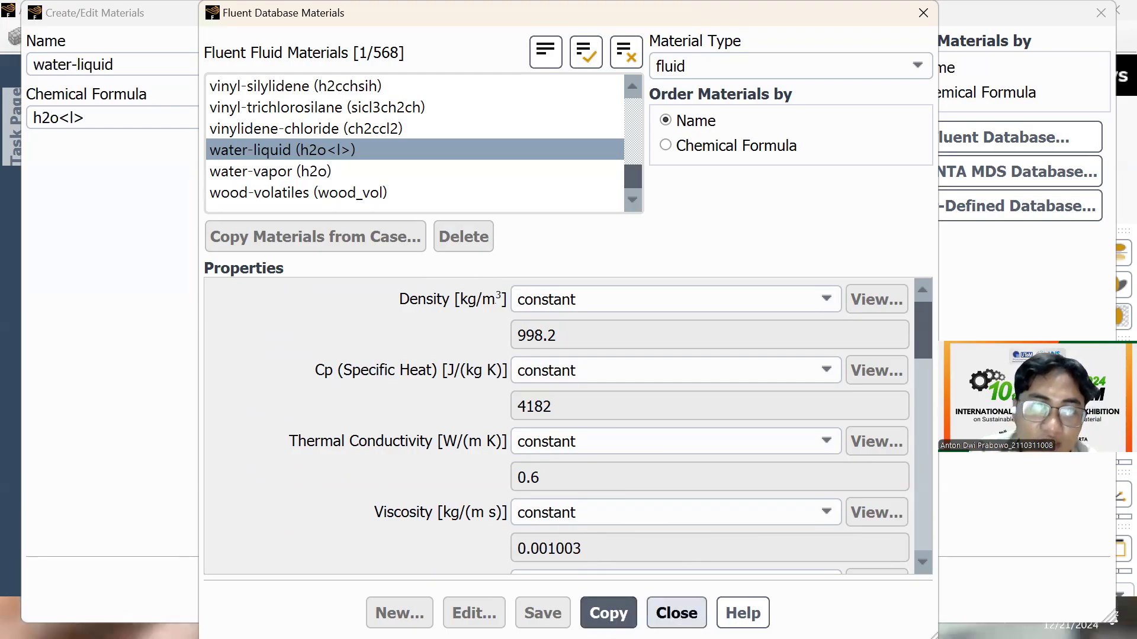
left_click(677, 612)
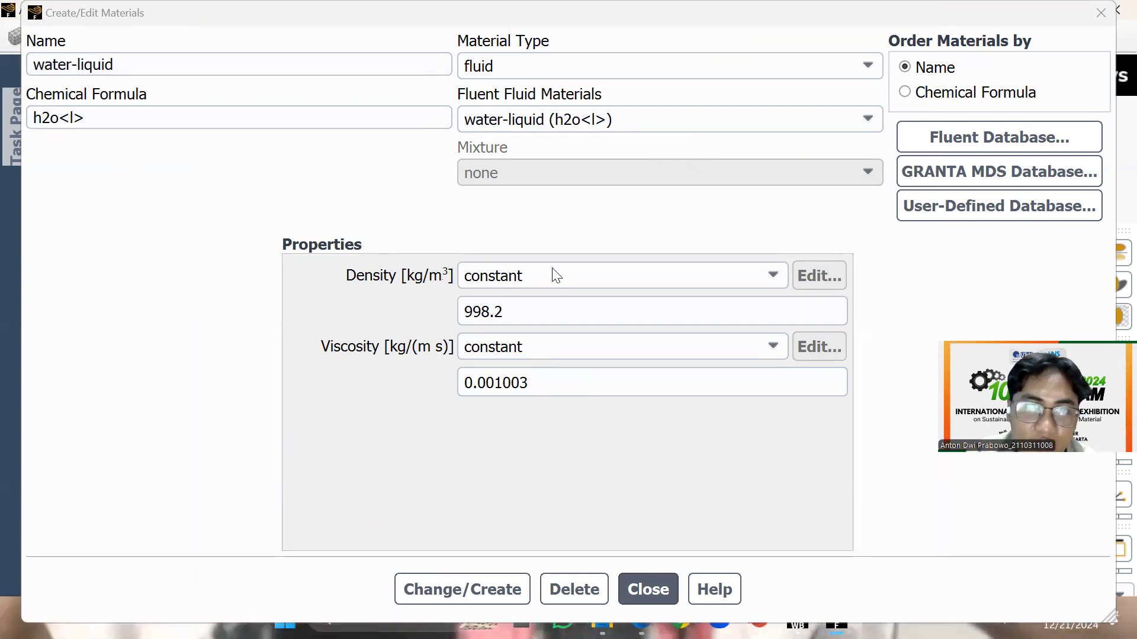
Apply the water-liquid material definition, leave the material editor and select the material in the outline
left_click(510, 589)
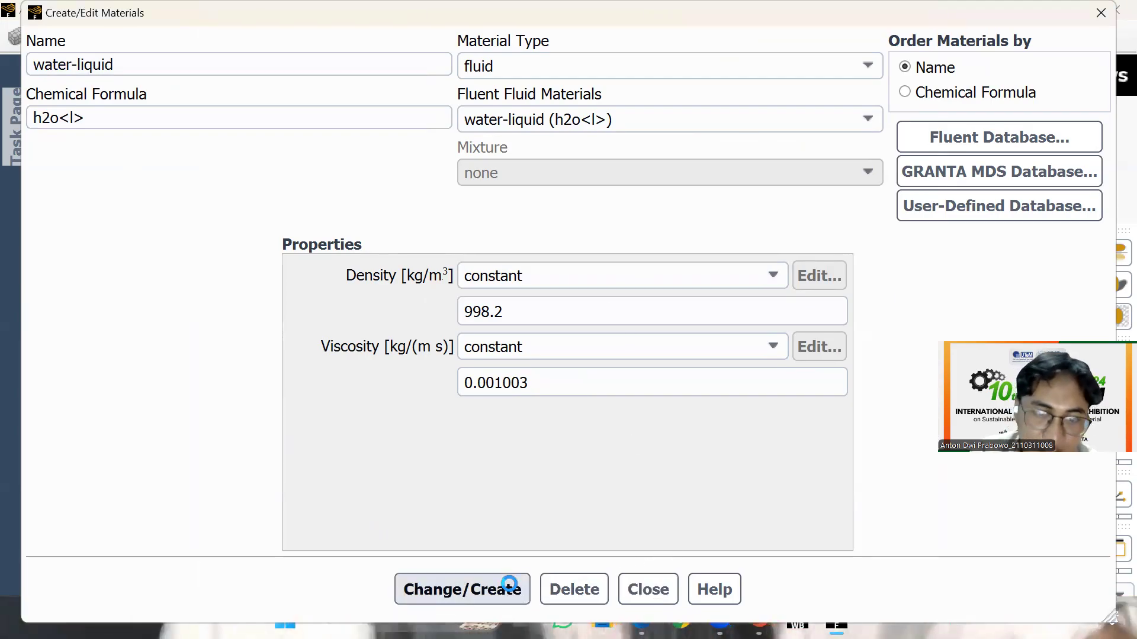
left_click(1098, 13)
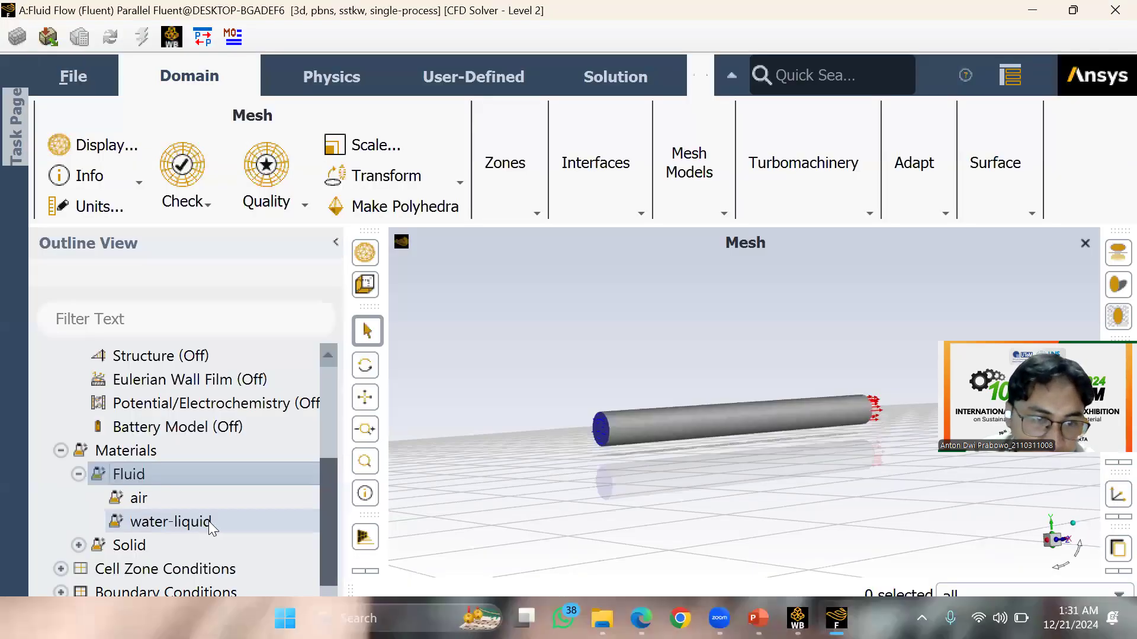
left_click(209, 523)
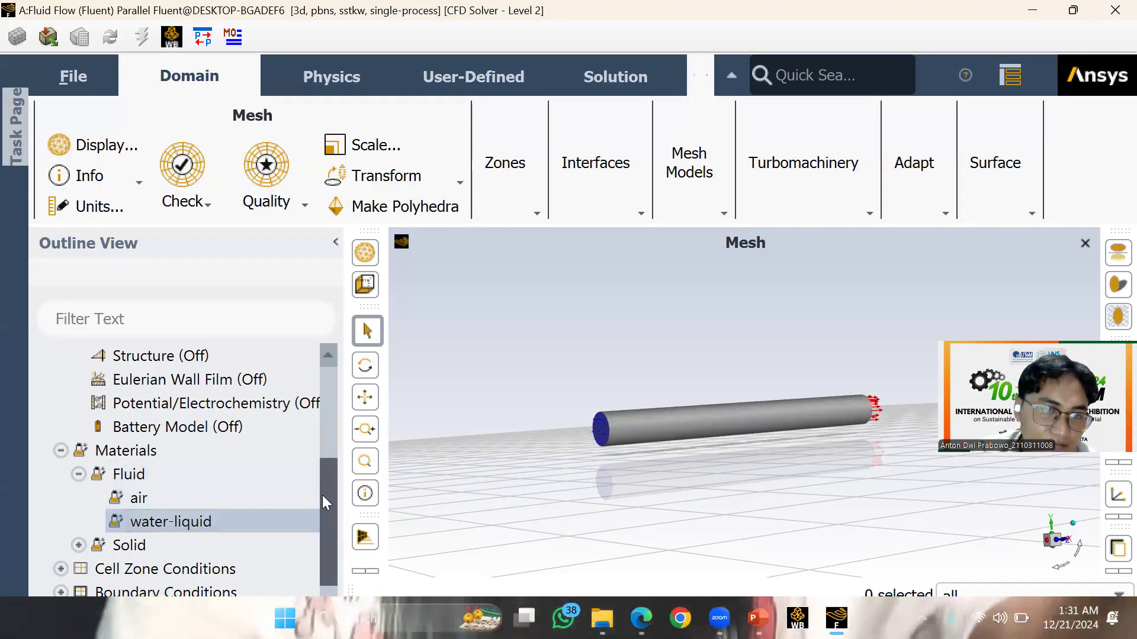
Edit the cylinder's fluid cell zone named solid and apply water-liquid as its material
scroll(323, 500, "down", 3)
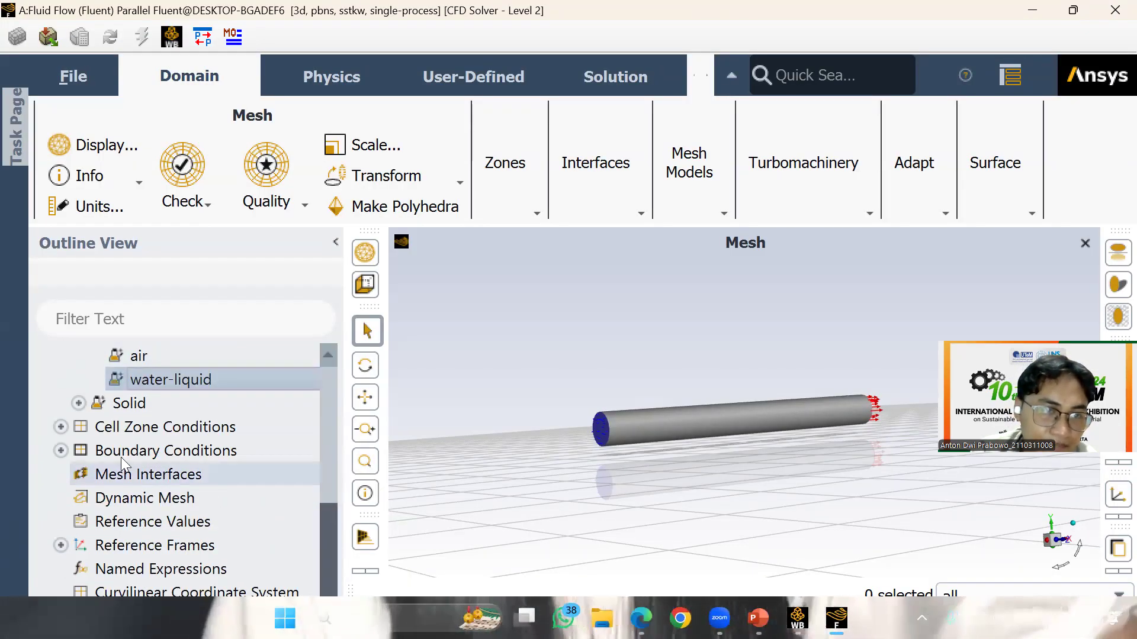
left_click(61, 427)
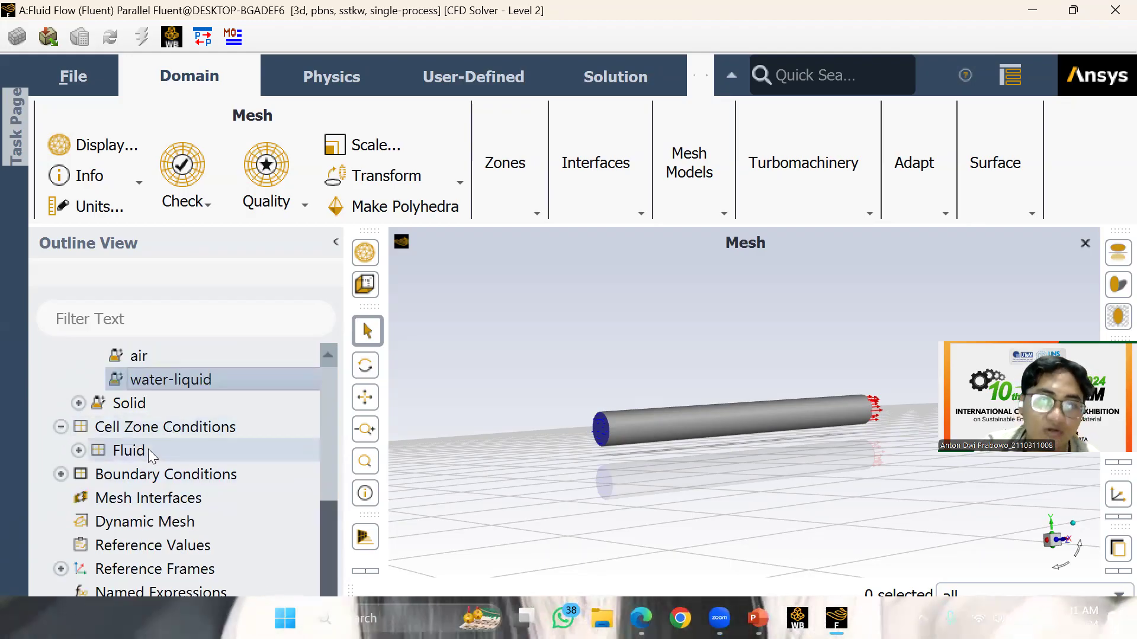
double_click(151, 454)
left_click(168, 477)
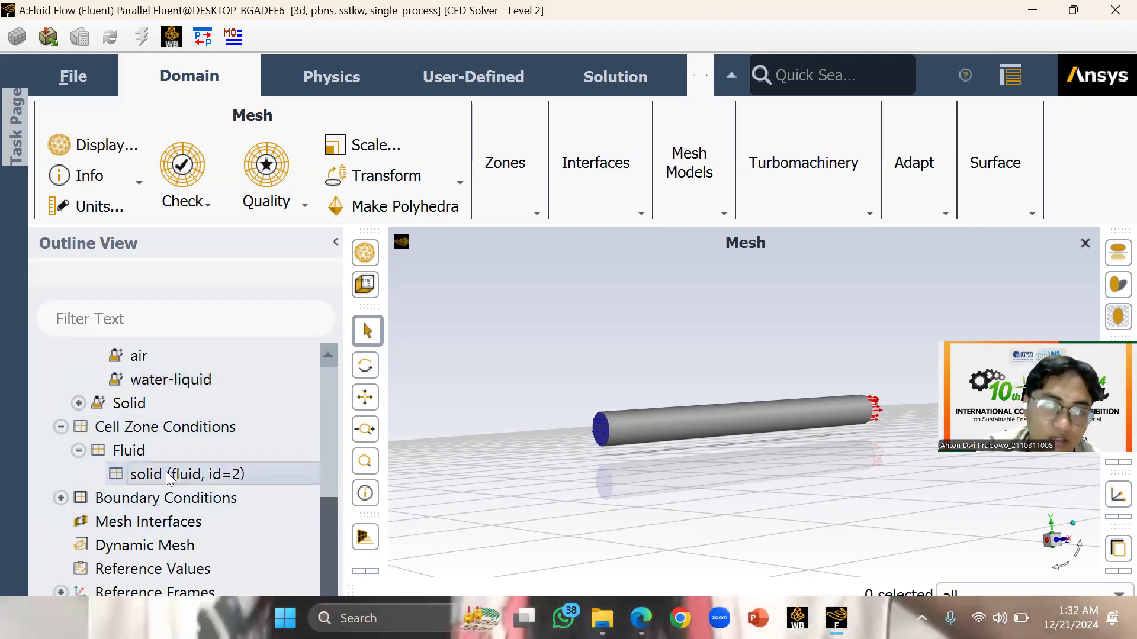
right_click(168, 476)
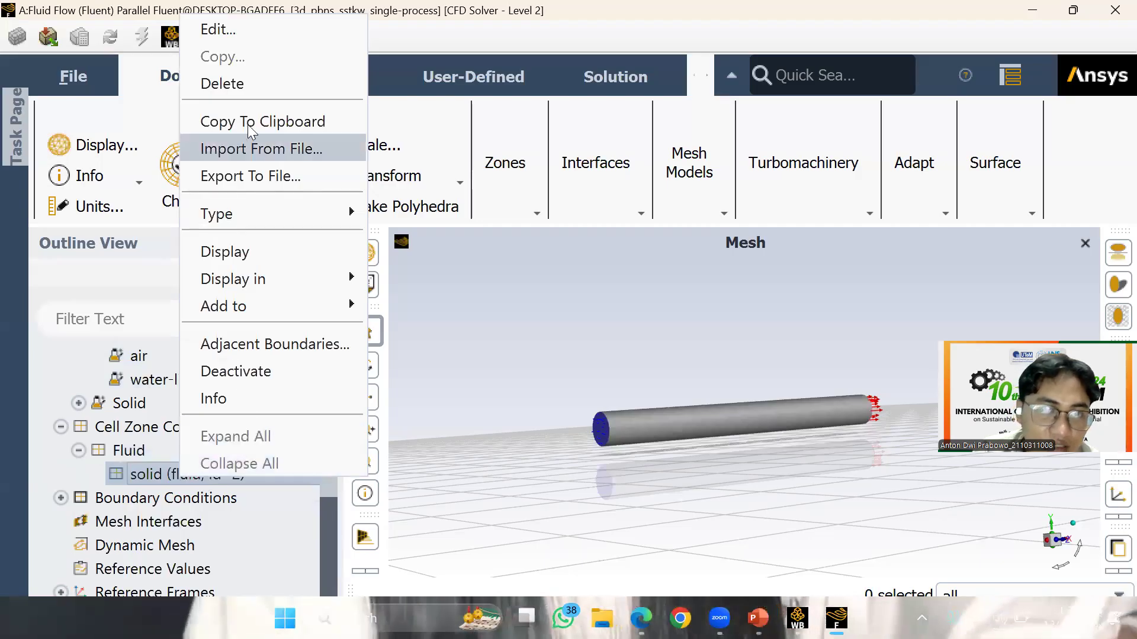
left_click(300, 31)
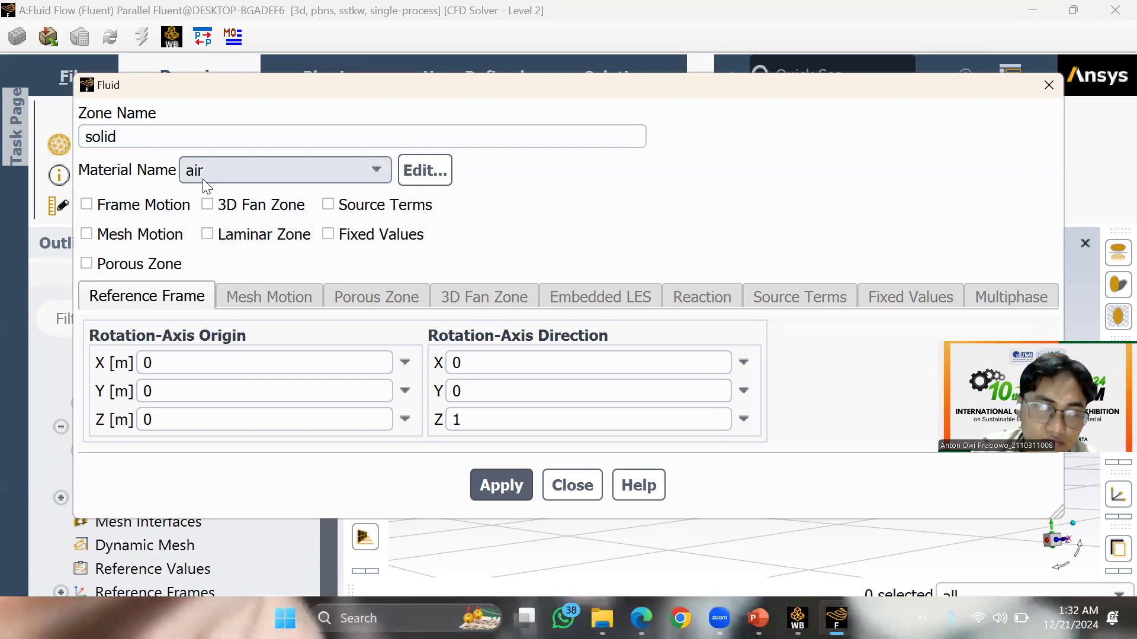
left_click(287, 176)
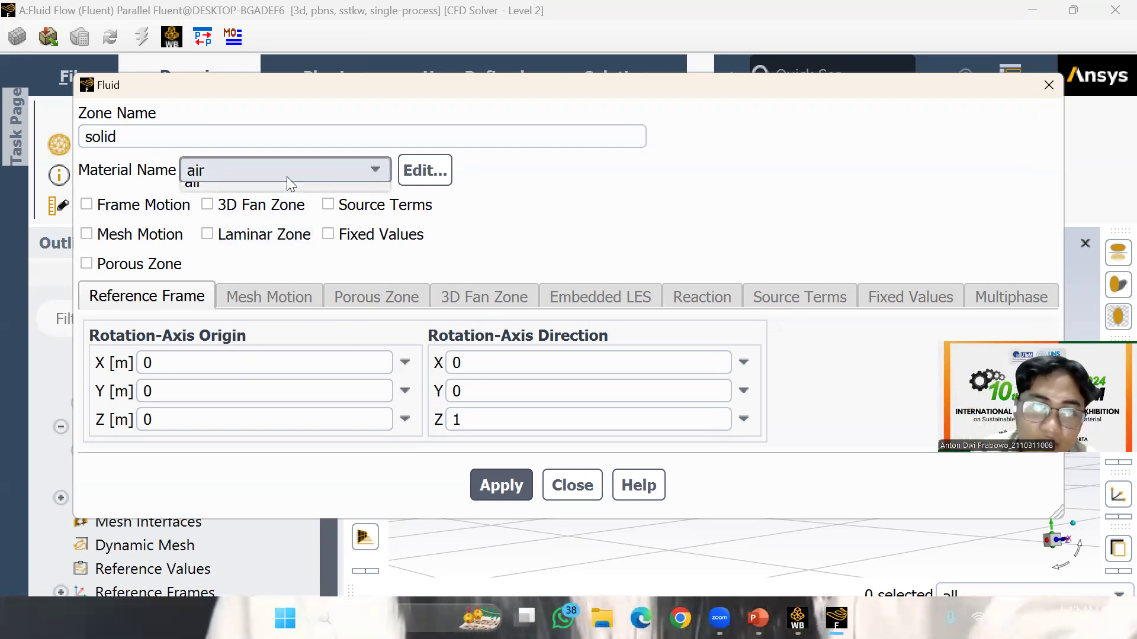
left_click(292, 192)
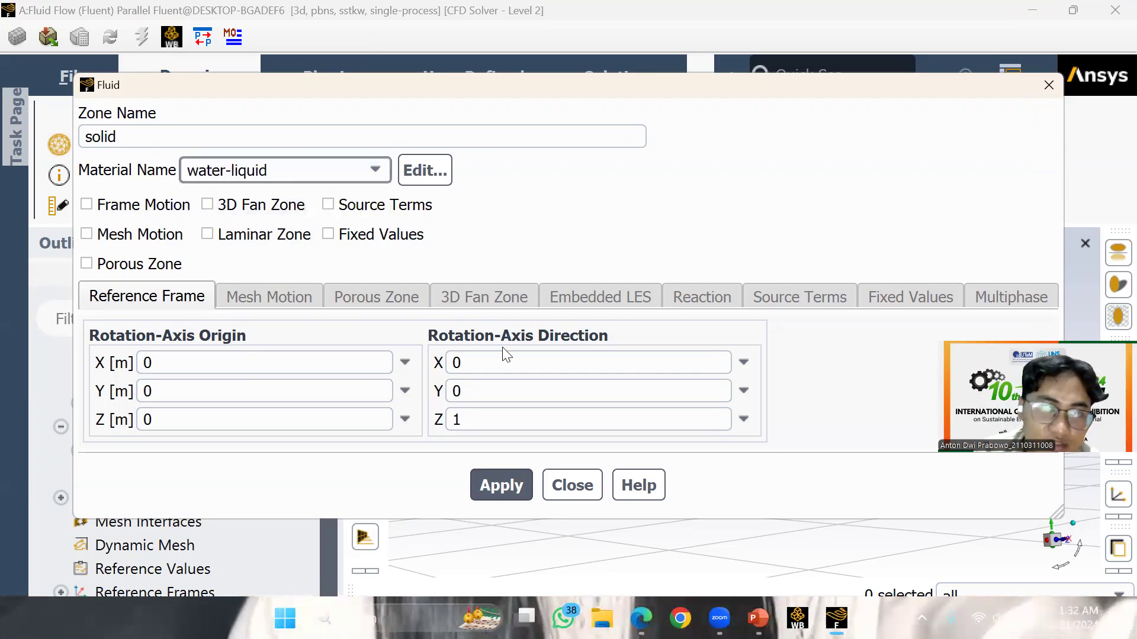
left_click(503, 486)
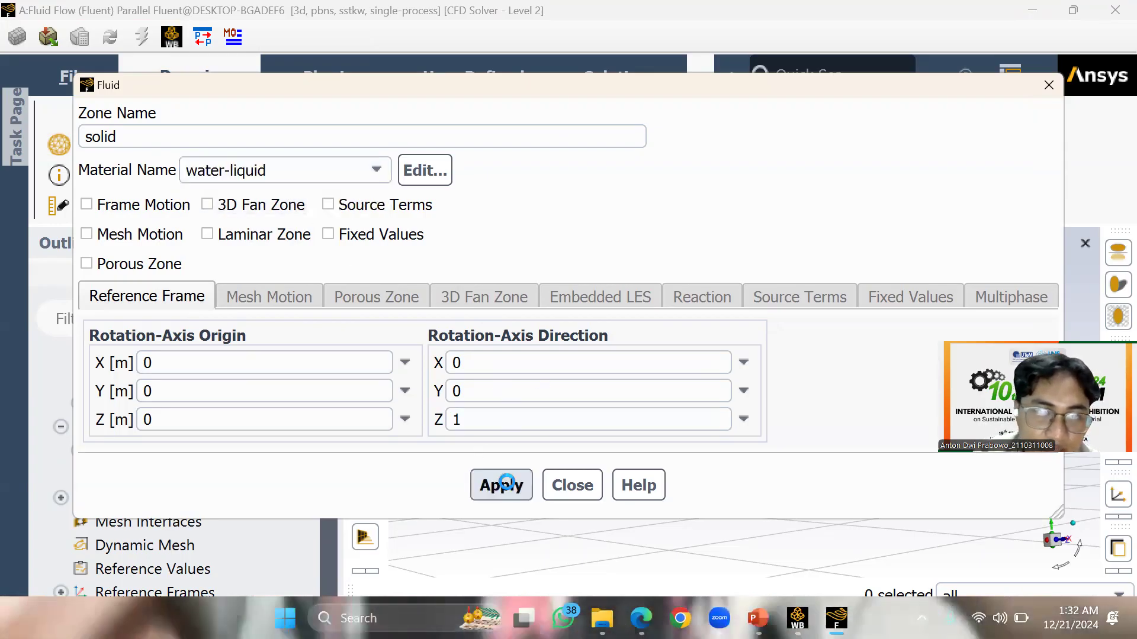
left_click(573, 493)
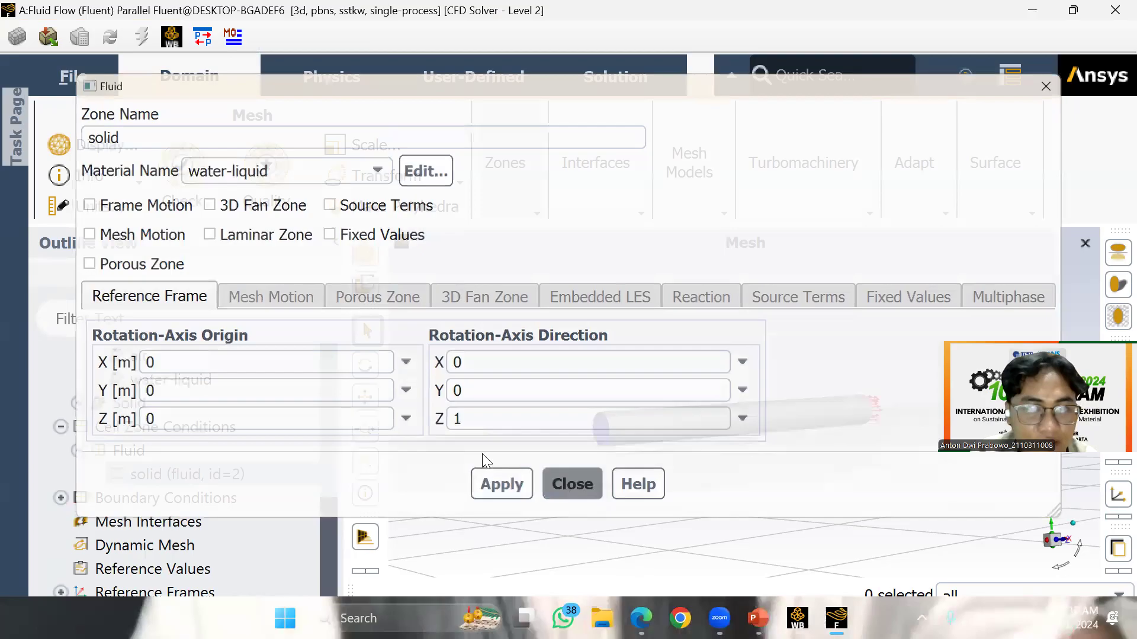
Expand the boundary conditions in the outline along with their Inlet, Outlet and Wall groups
left_click_drag(325, 519, 325, 538)
left_click(60, 426)
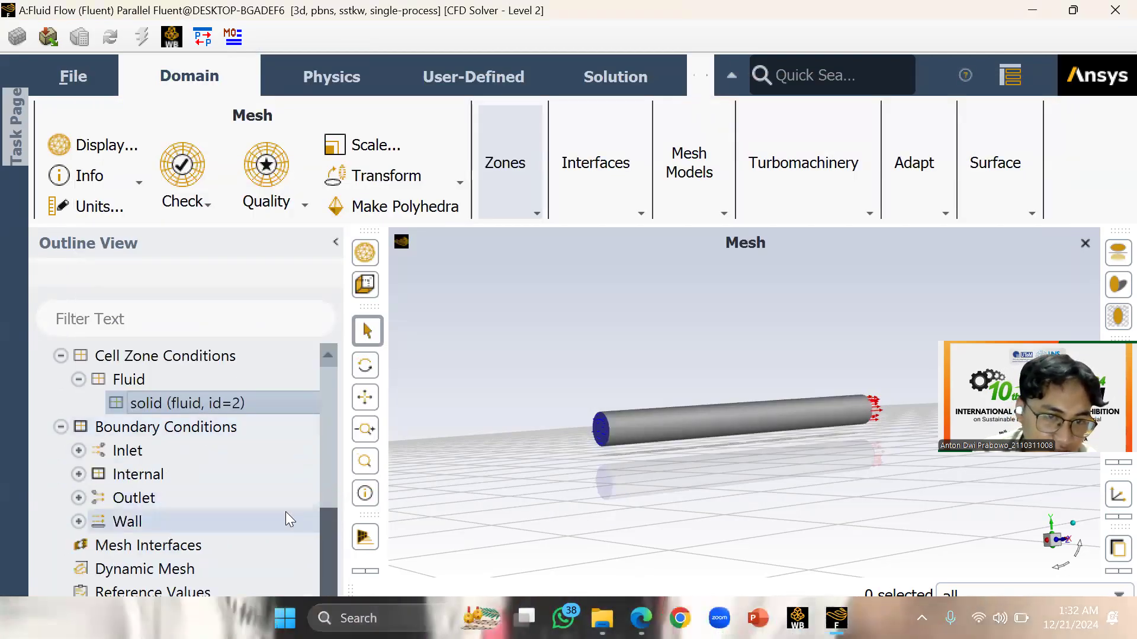
left_click_drag(326, 528, 330, 536)
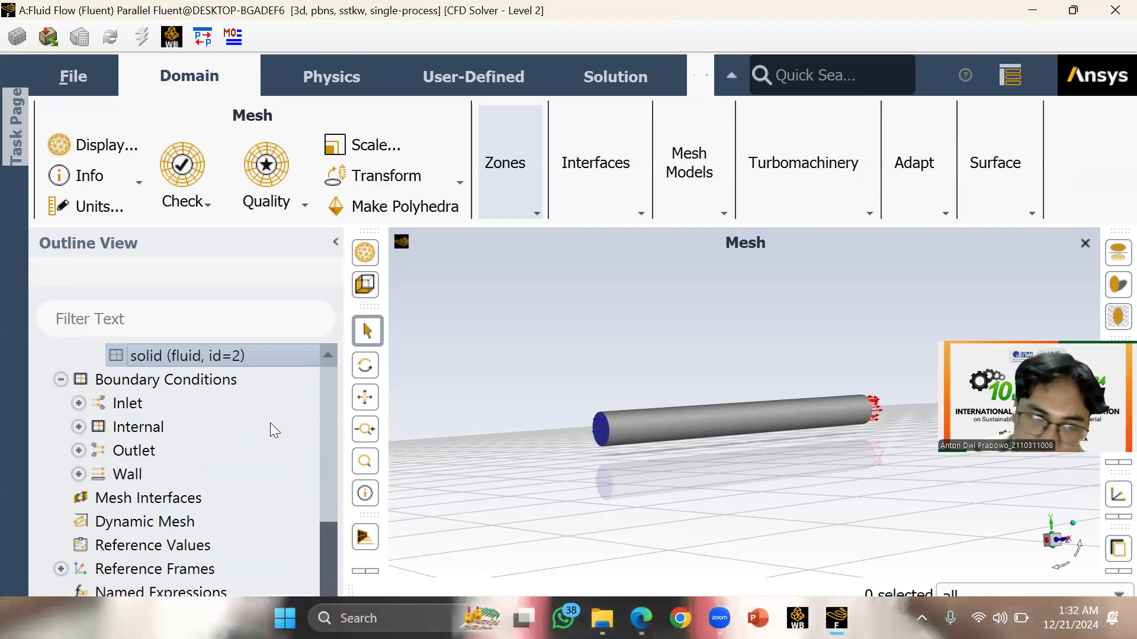
left_click(79, 403)
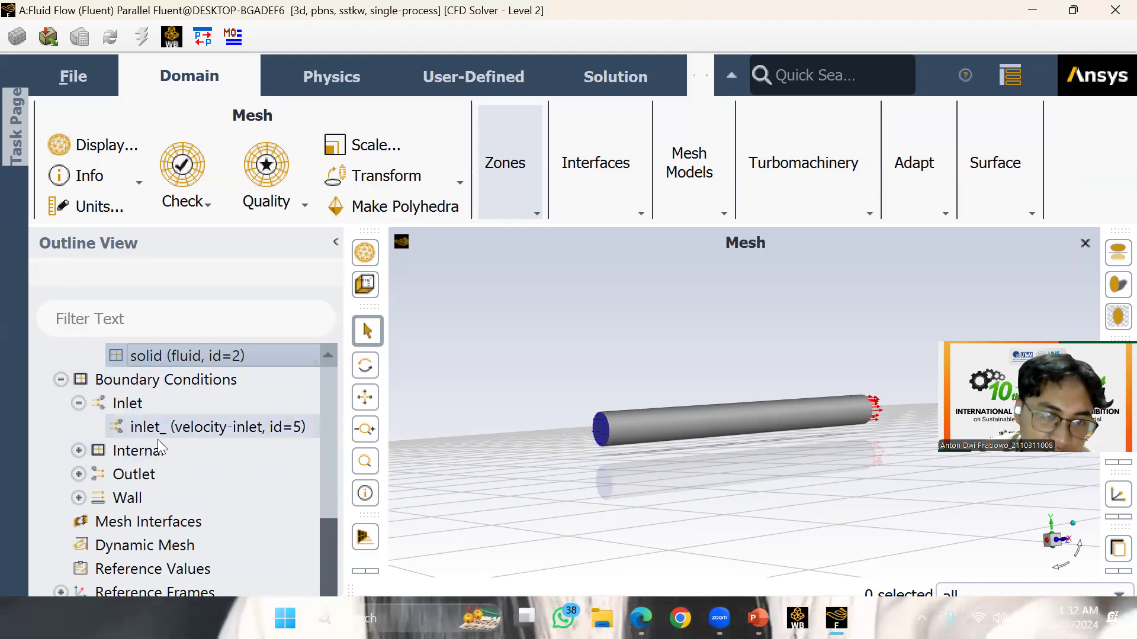
left_click(79, 475)
left_click(79, 522)
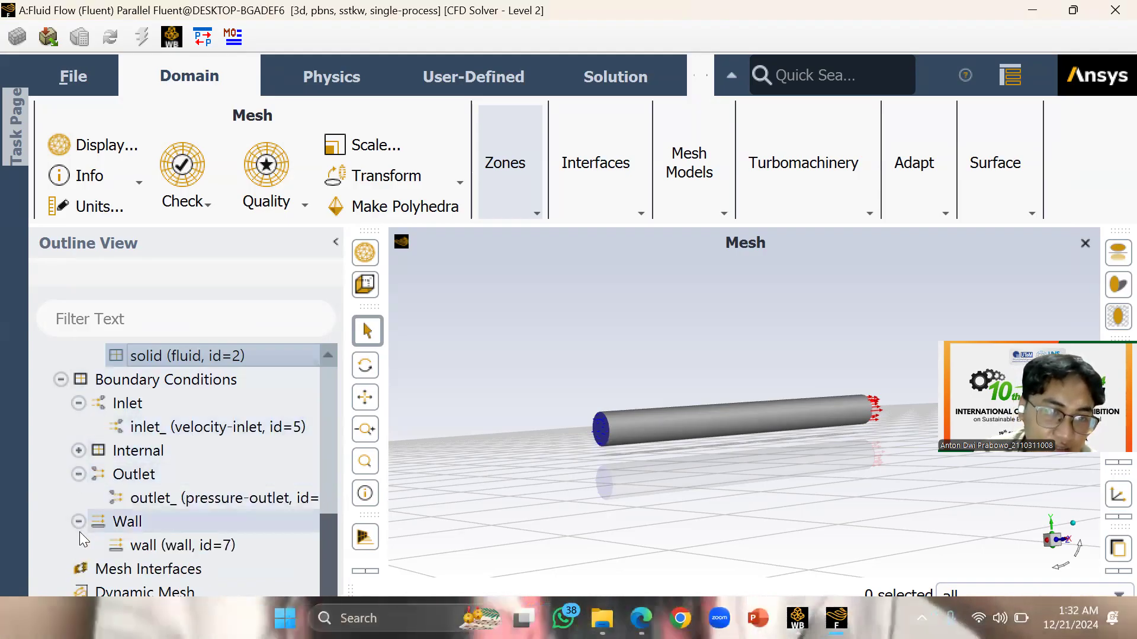
Edit the inlet_ velocity inlet and choose Magnitude, Normal to Boundary as its velocity specification method
double_click(200, 429)
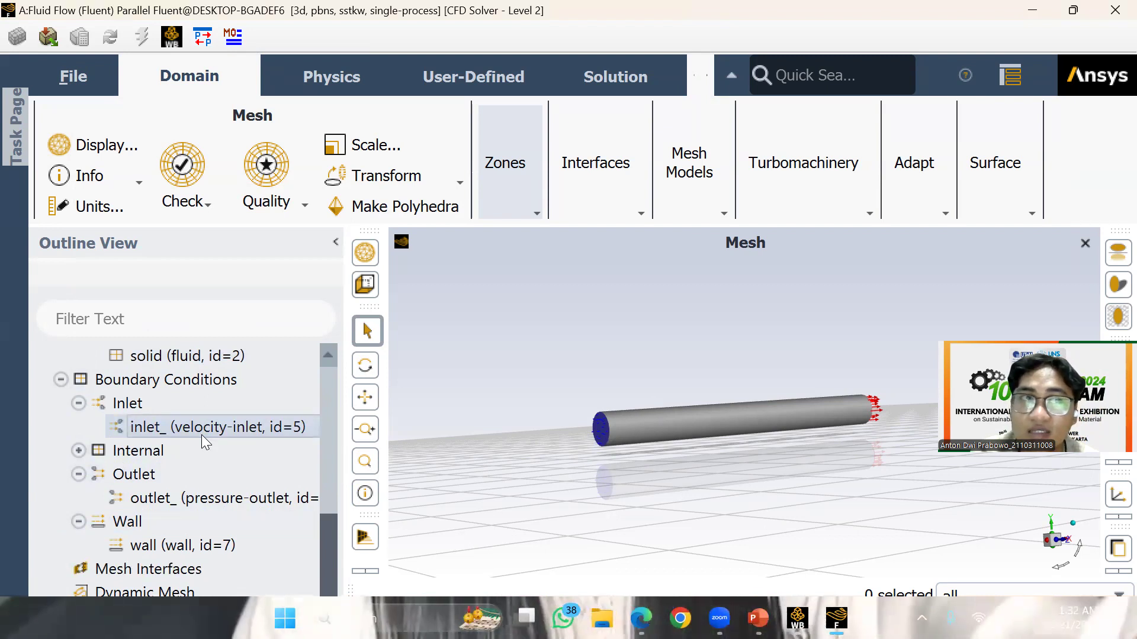
right_click(201, 435)
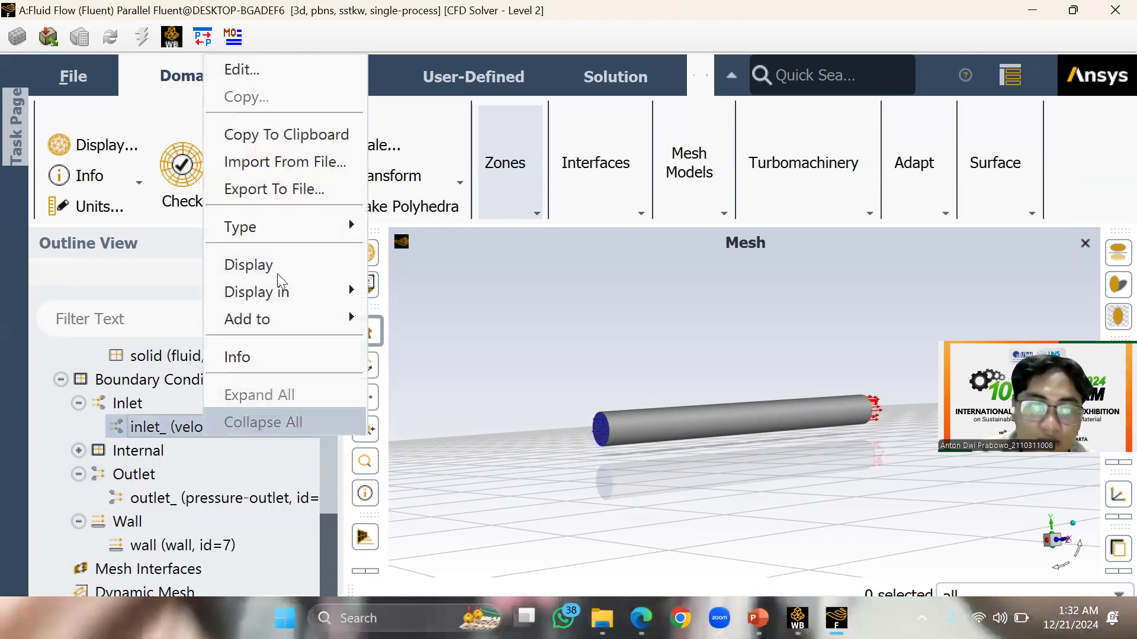
left_click(315, 60)
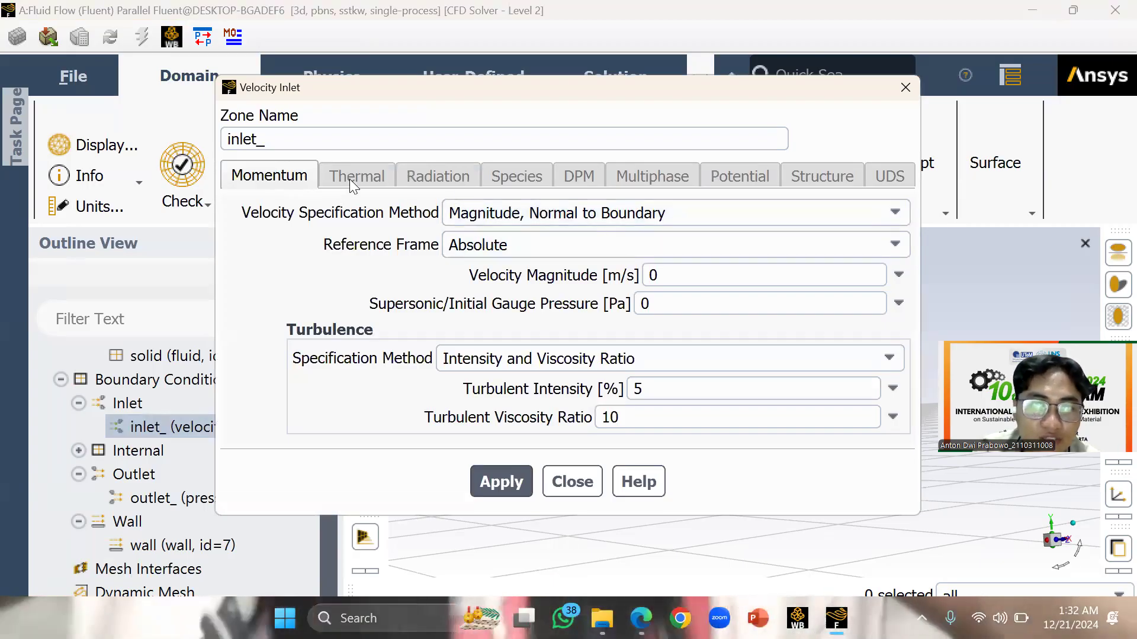
left_click(687, 201)
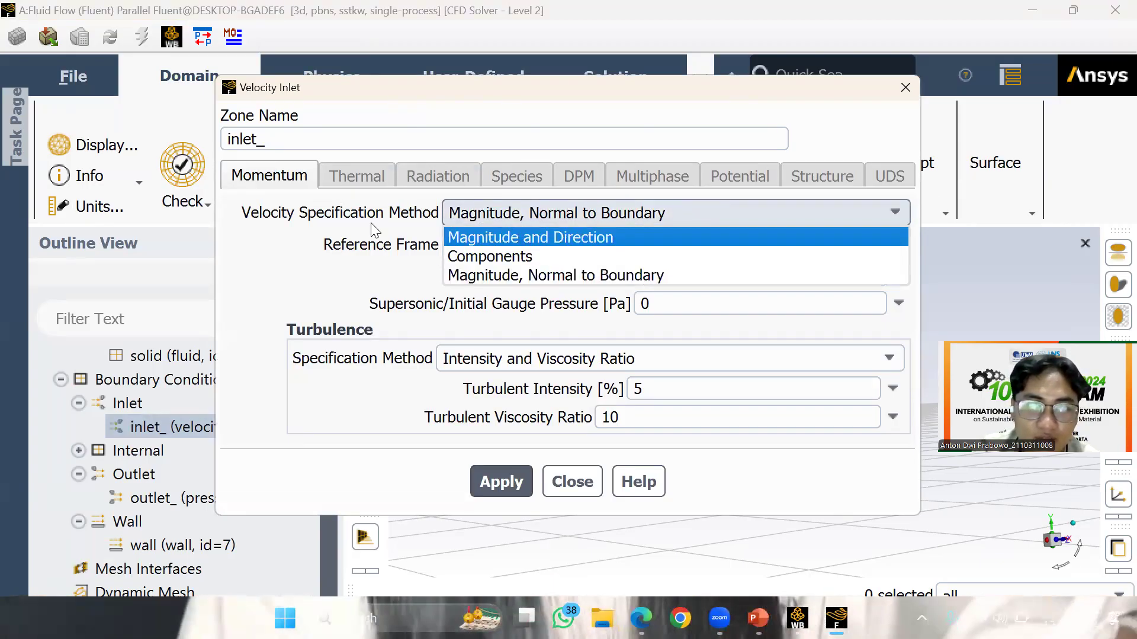
left_click(492, 214)
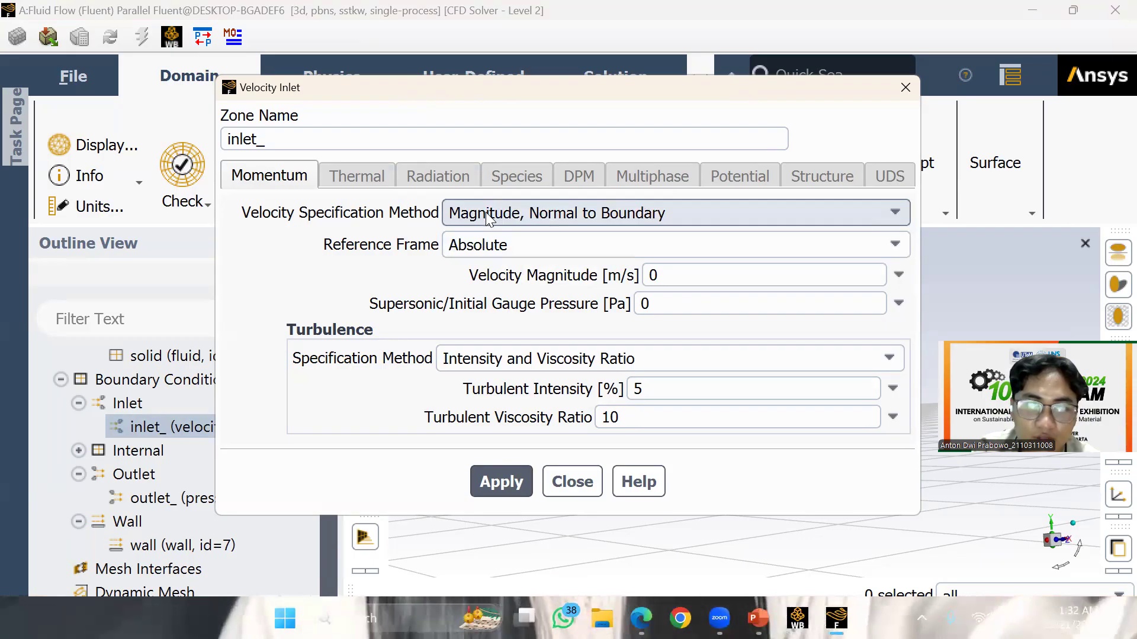
left_click(487, 216)
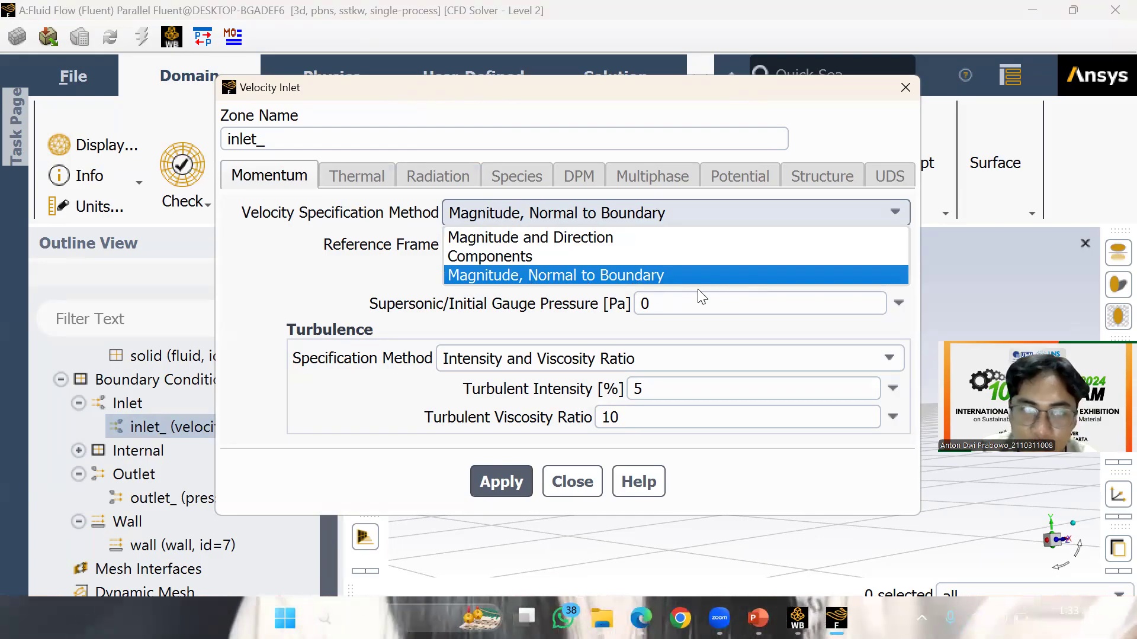
left_click(615, 275)
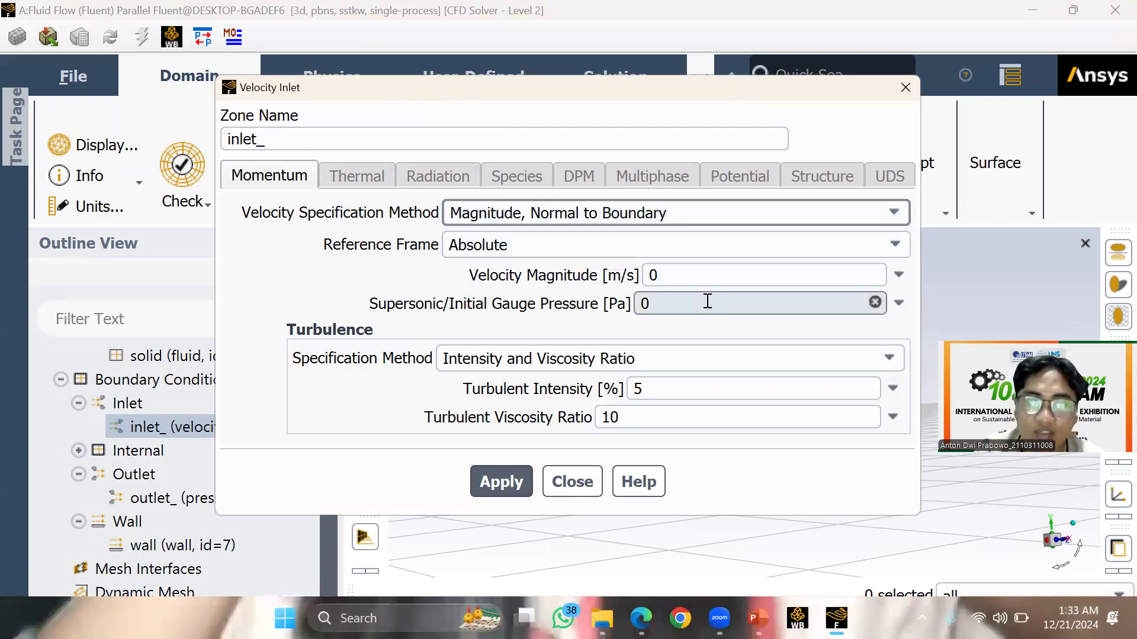
Set the velocity magnitude of inlet_ to 1 m/s, apply it and leave the inlet settings
left_click(713, 276)
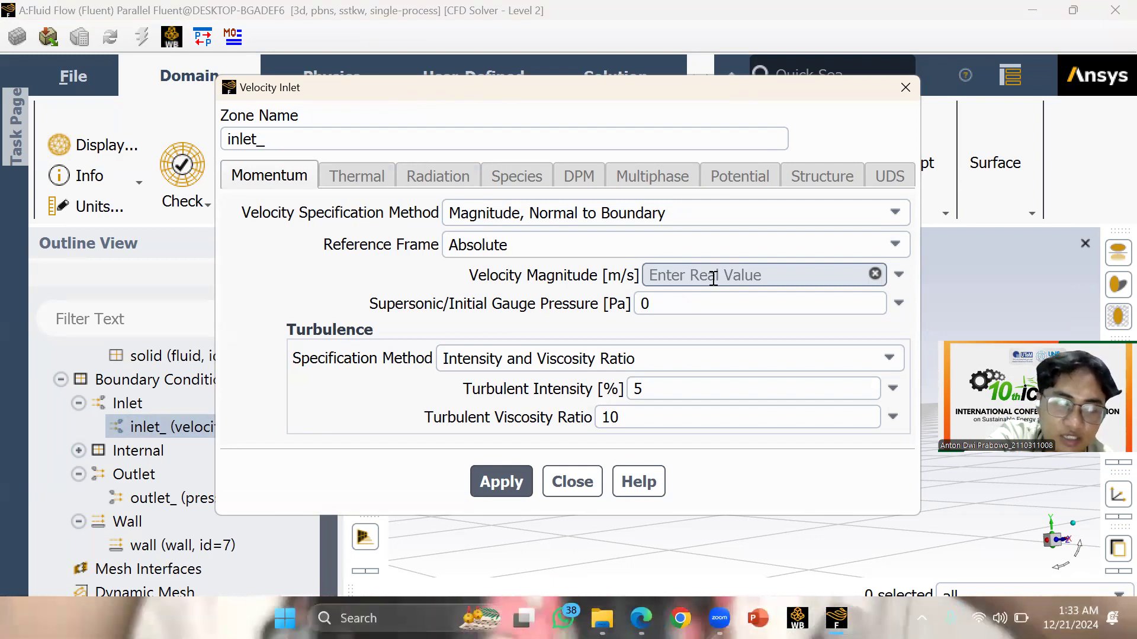
type("1")
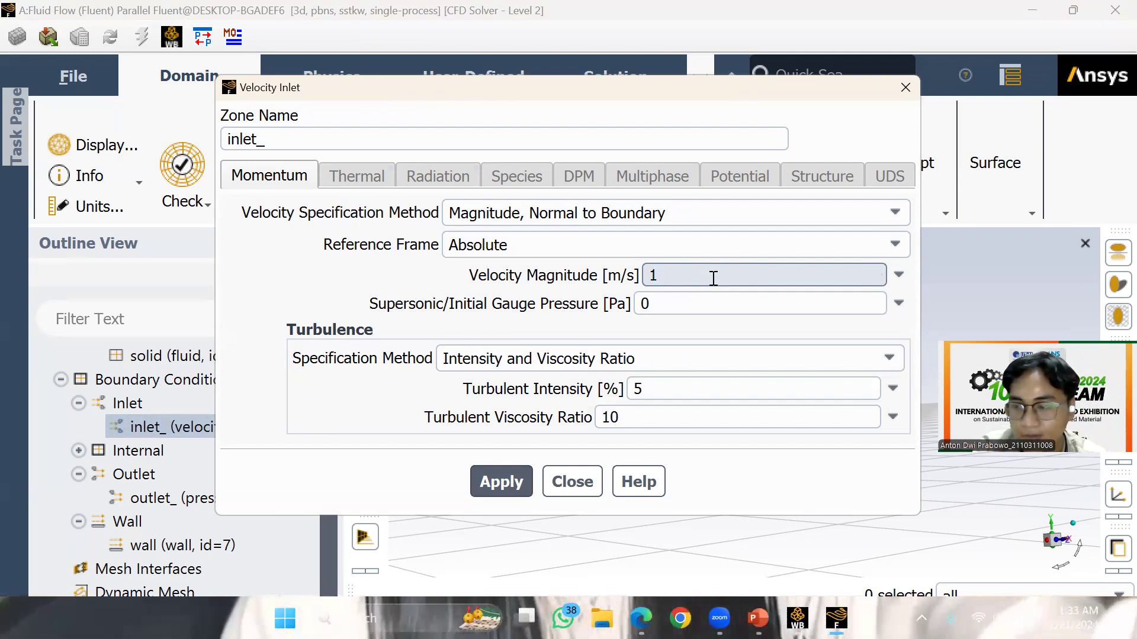
left_click(502, 480)
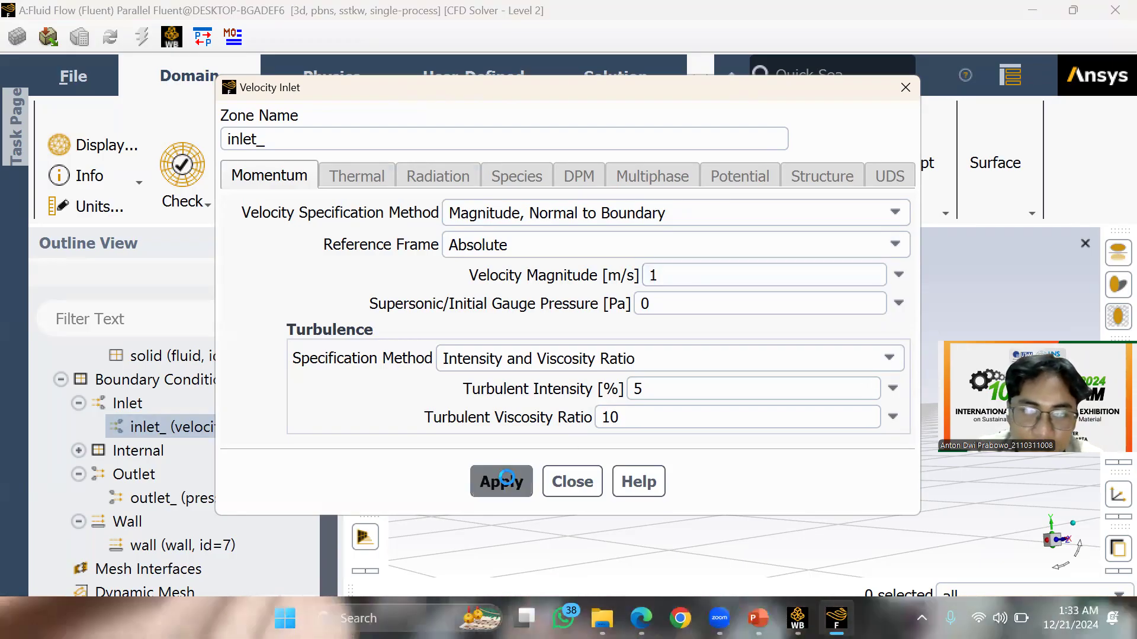
left_click(577, 480)
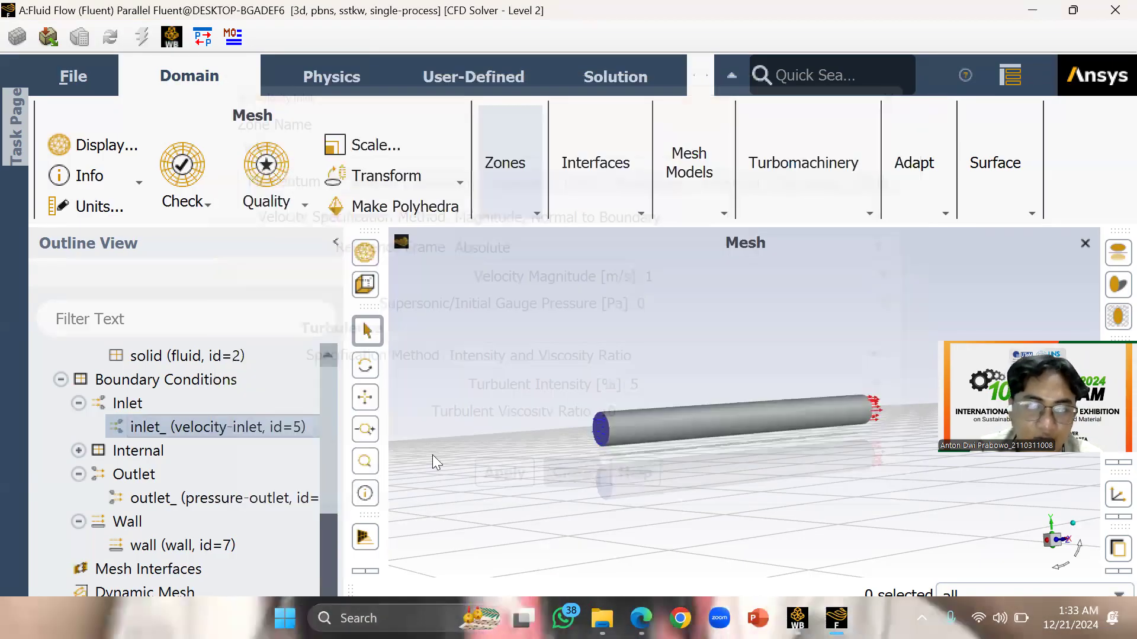
Check the momentum settings of the outlet_ pressure outlet and leave them without making changes
double_click(290, 498)
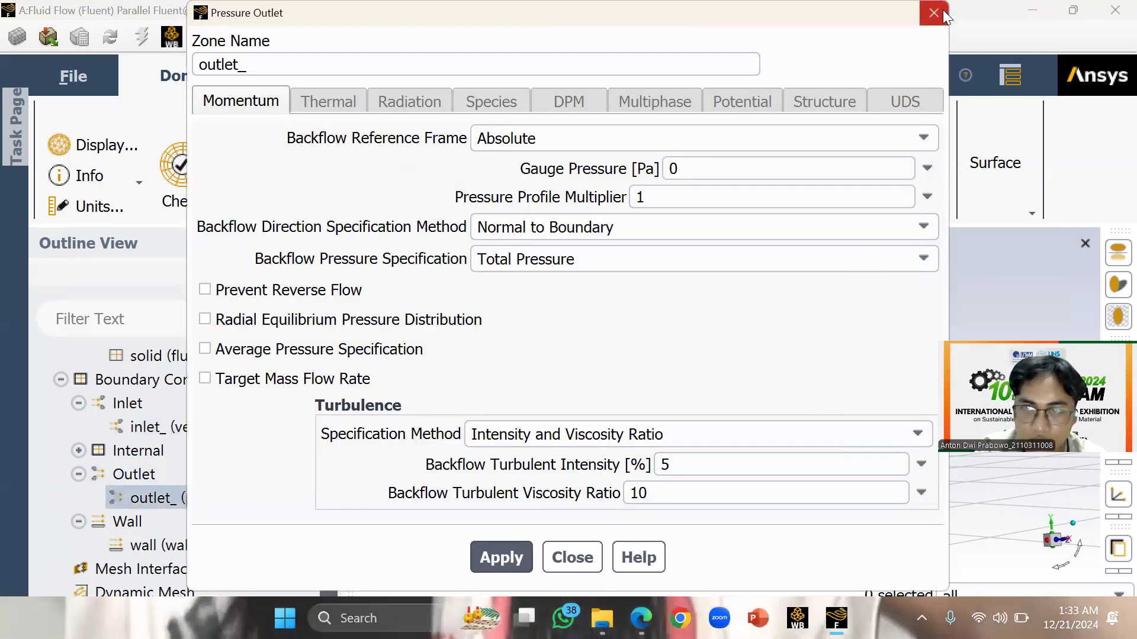
left_click(934, 14)
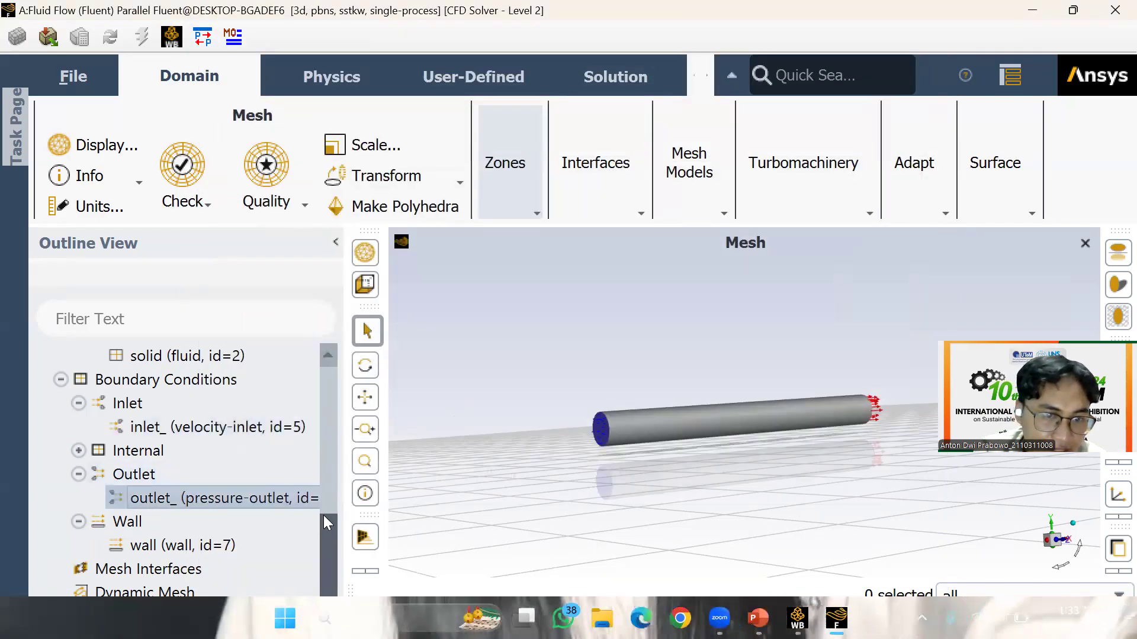
Review the solution methods, including the pressure-velocity coupling schemes and the spatial discretization settings
left_click_drag(323, 515, 327, 604)
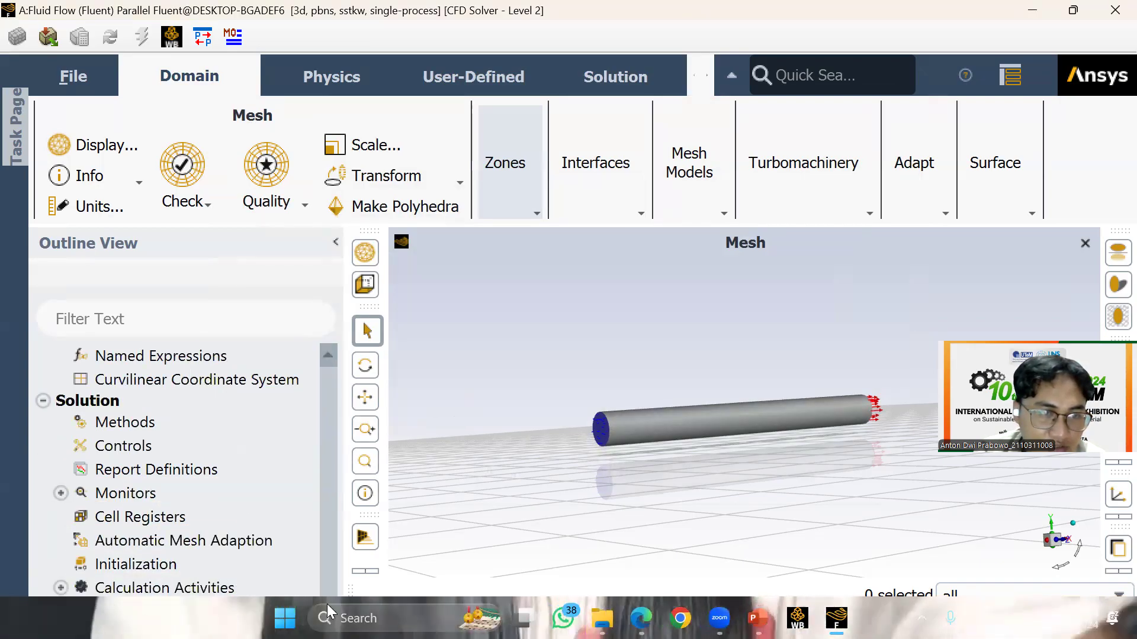
left_click(173, 417)
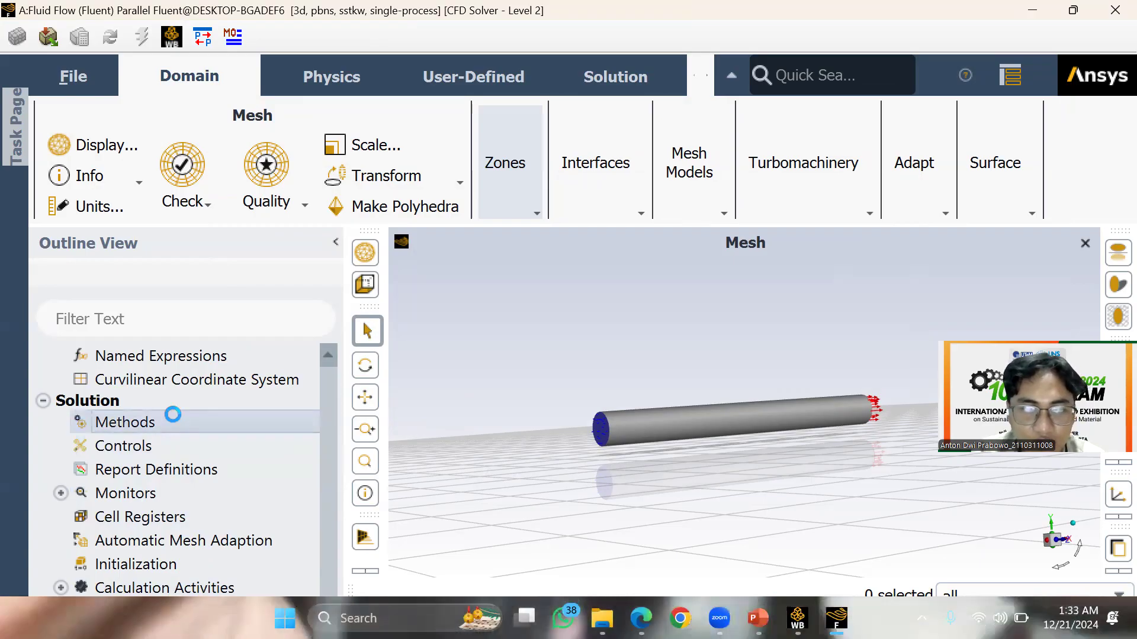
left_click(534, 370)
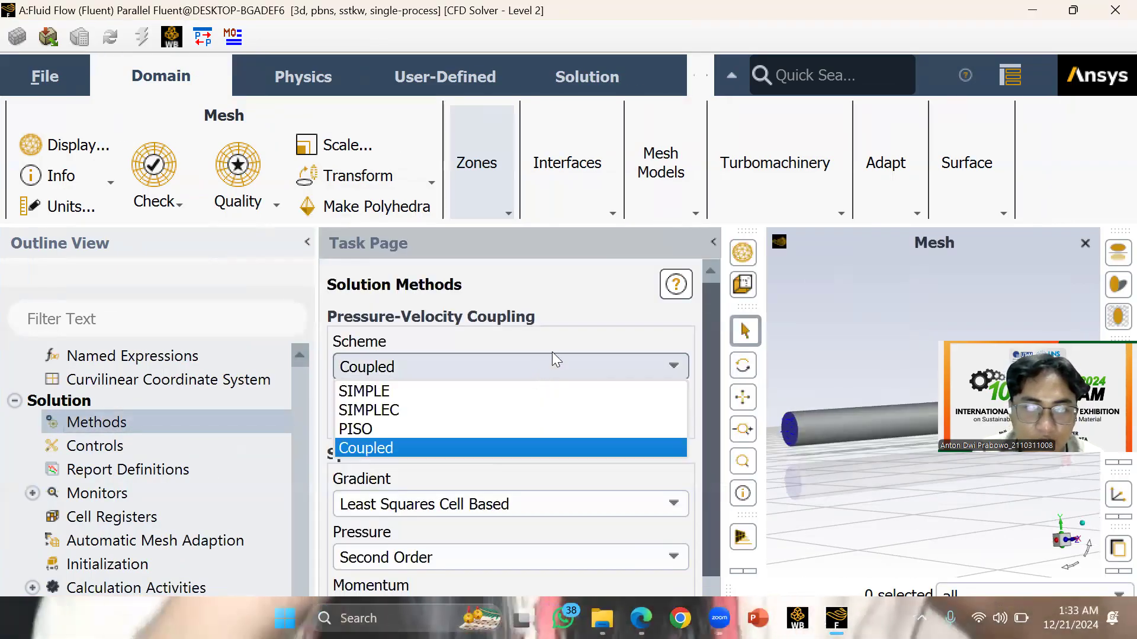
left_click(551, 352)
left_click_drag(716, 325, 710, 383)
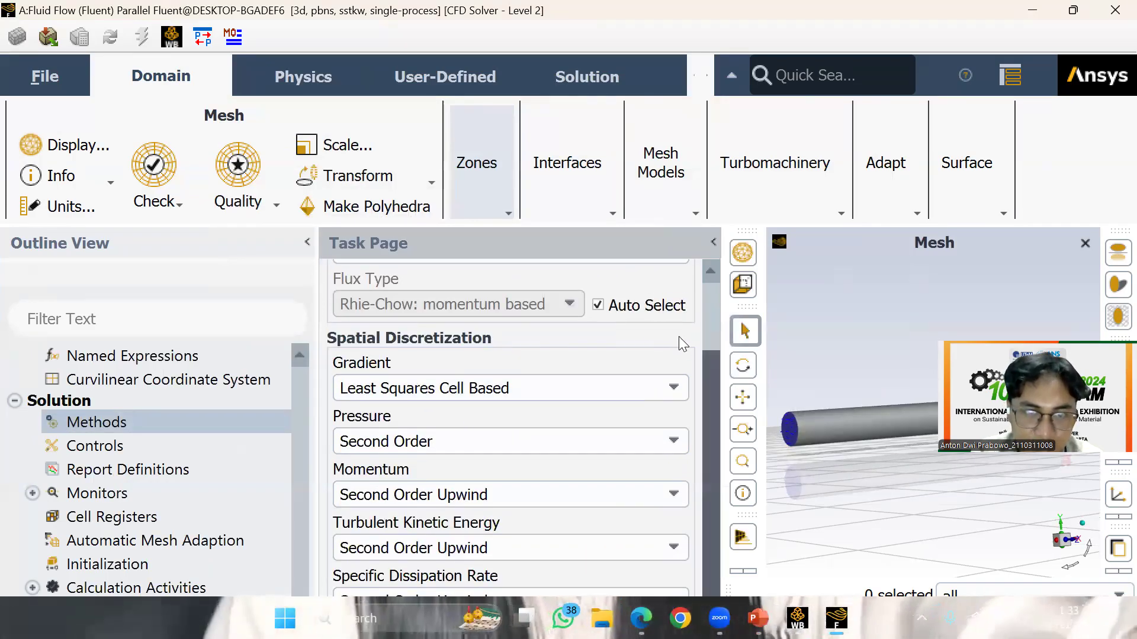
left_click_drag(717, 357, 709, 283)
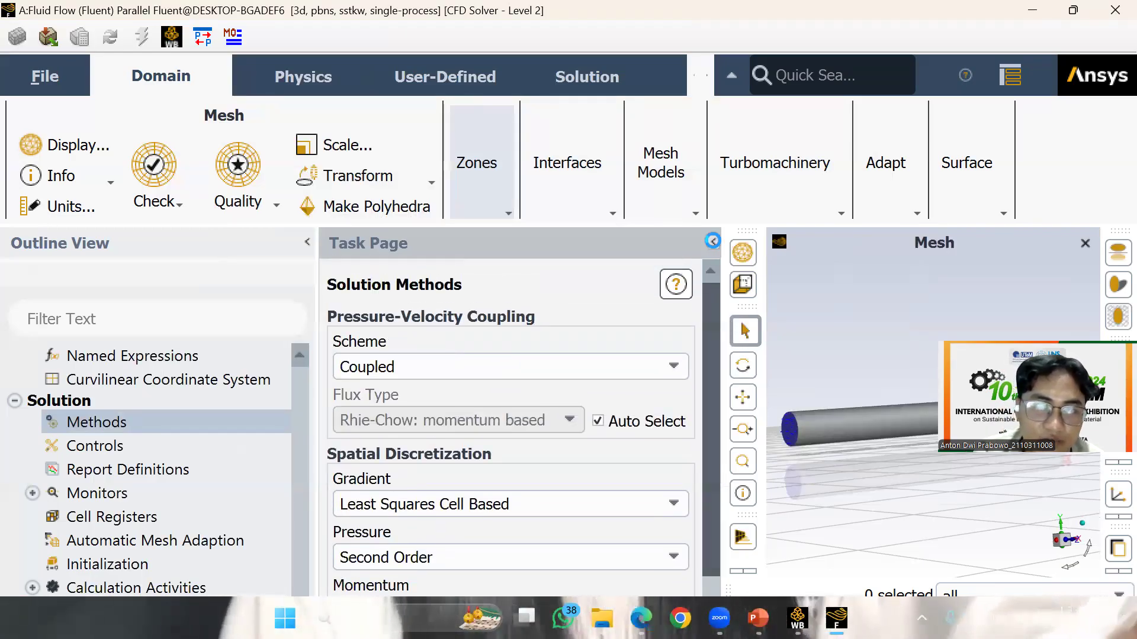
left_click(713, 241)
Review the pseudo time explicit relaxation factors in the solution controls, then collapse the task page
left_click(200, 448)
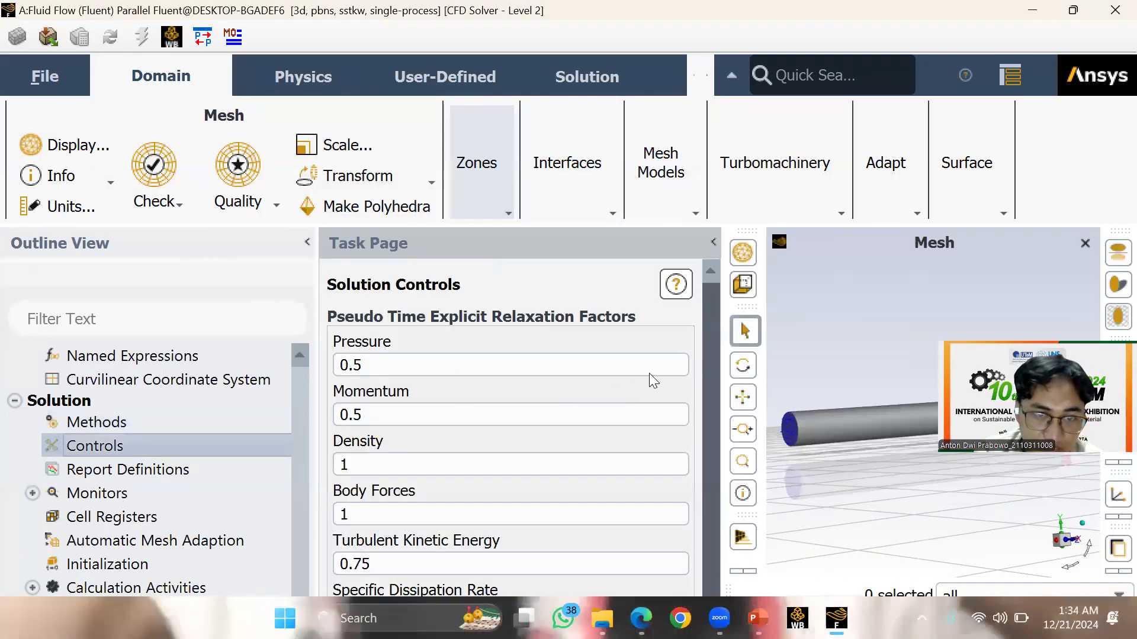
left_click_drag(707, 377, 699, 436)
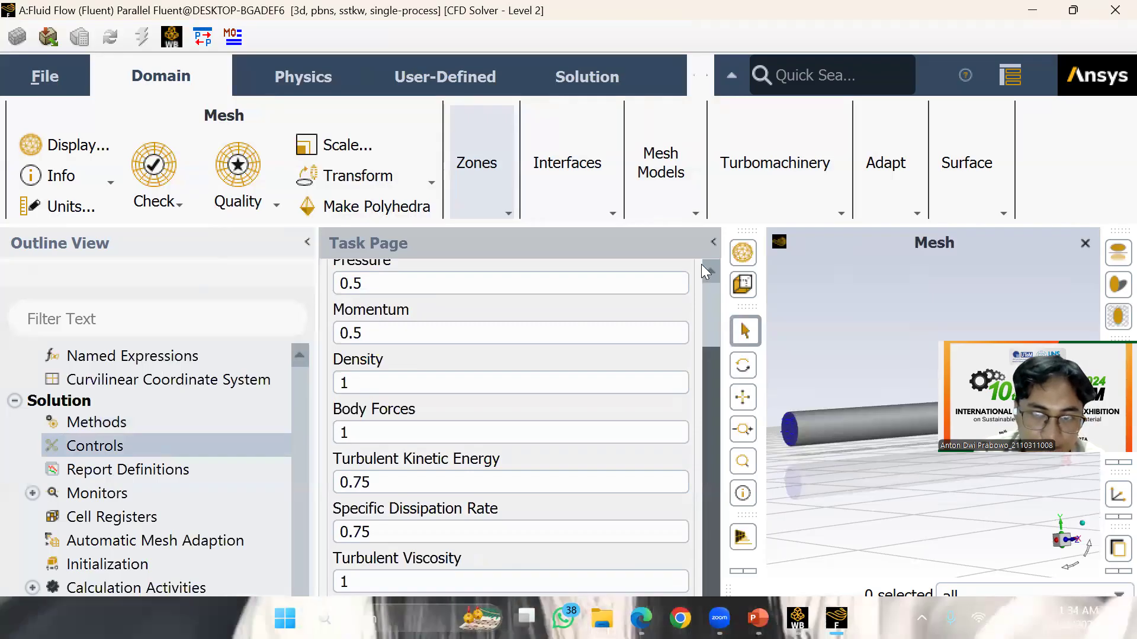
scroll(658, 383, "up", 2)
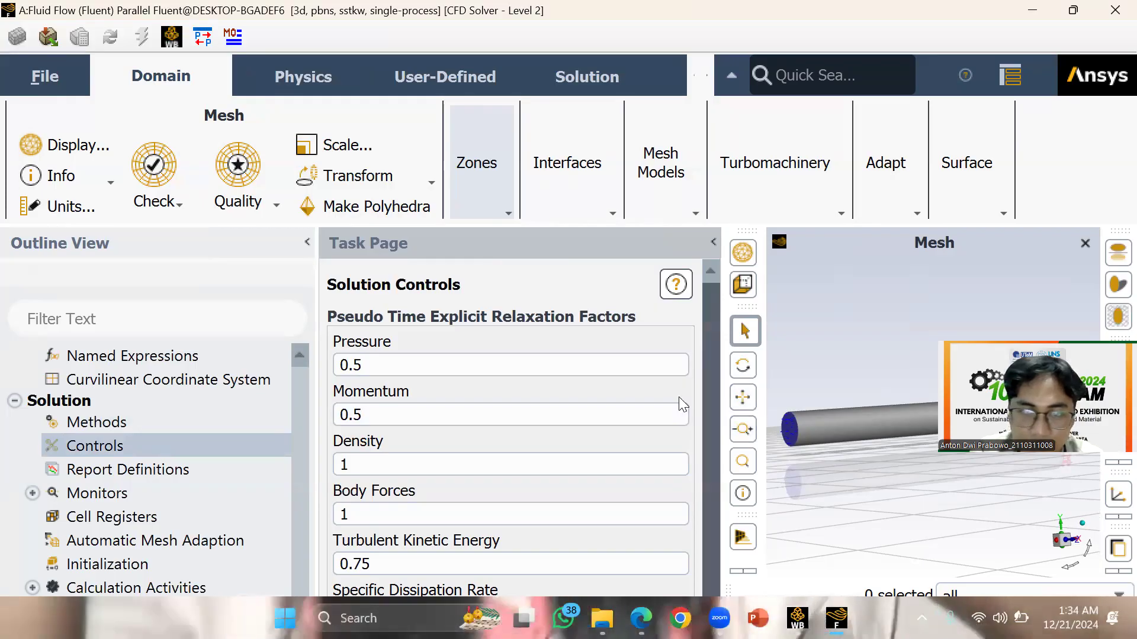
scroll(710, 385, "down", 2)
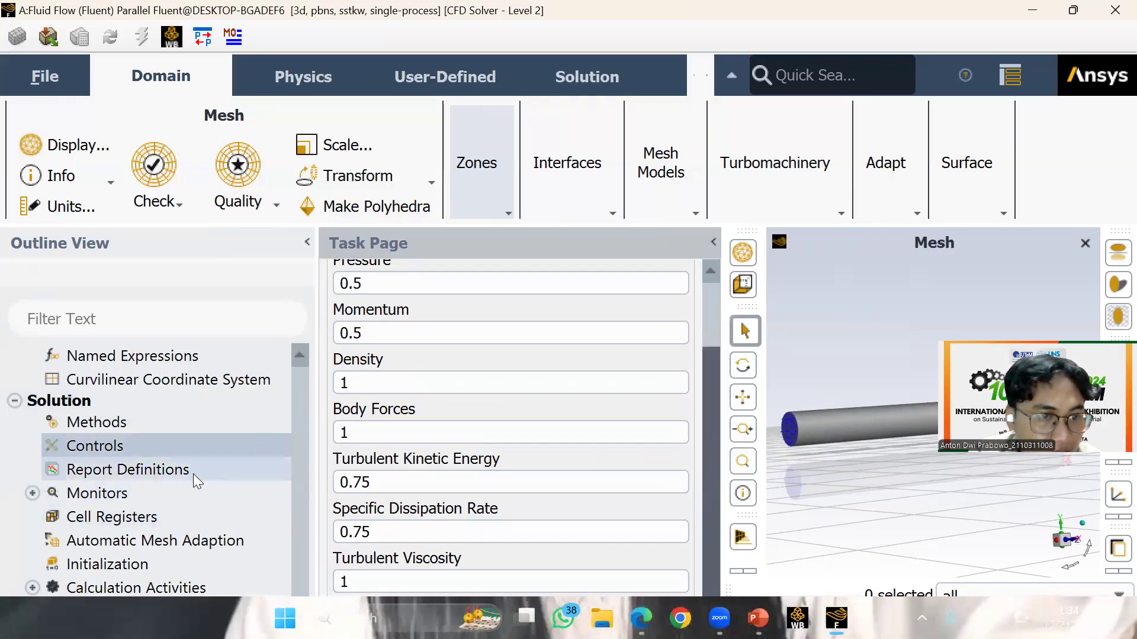
scroll(299, 420, "up", 5)
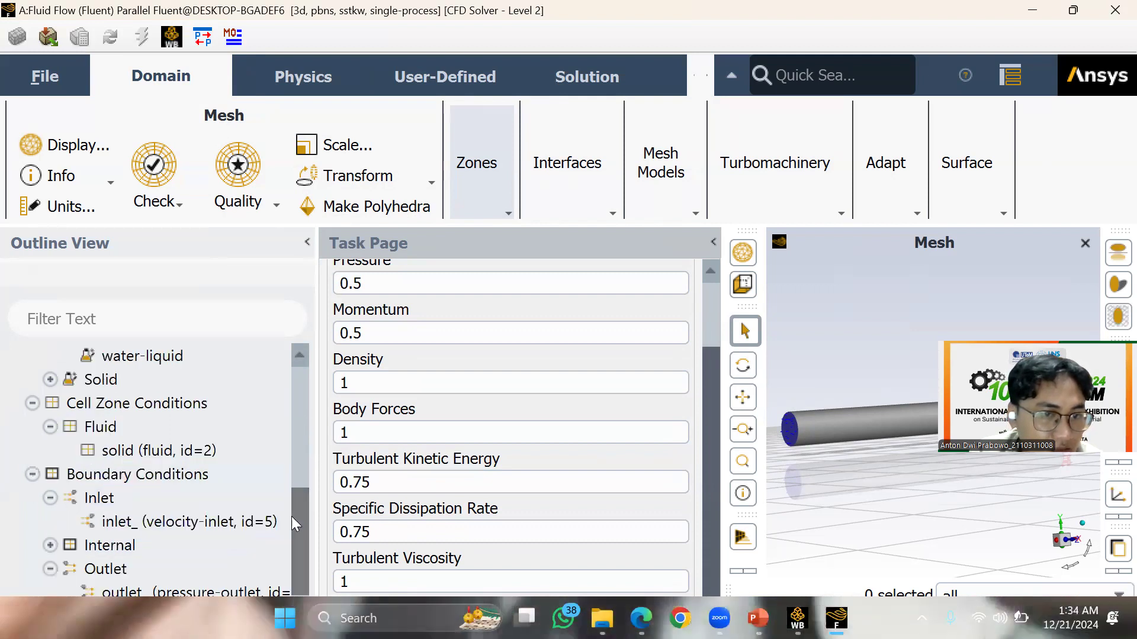
scroll(293, 521, "down", 5)
scroll(295, 592, "down", 4)
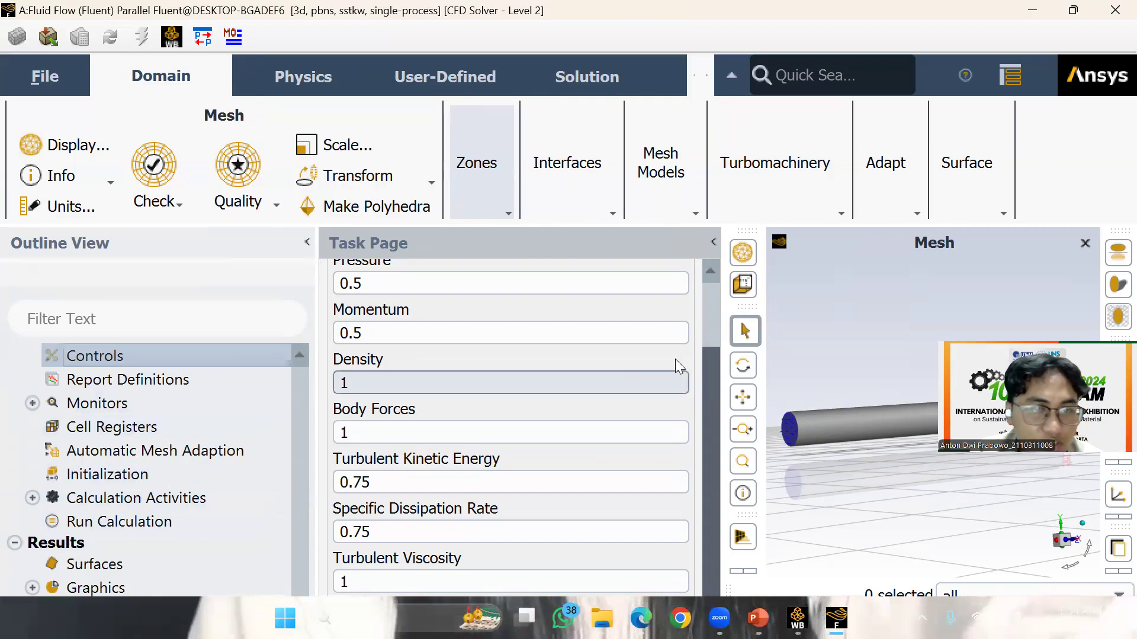
left_click(715, 245)
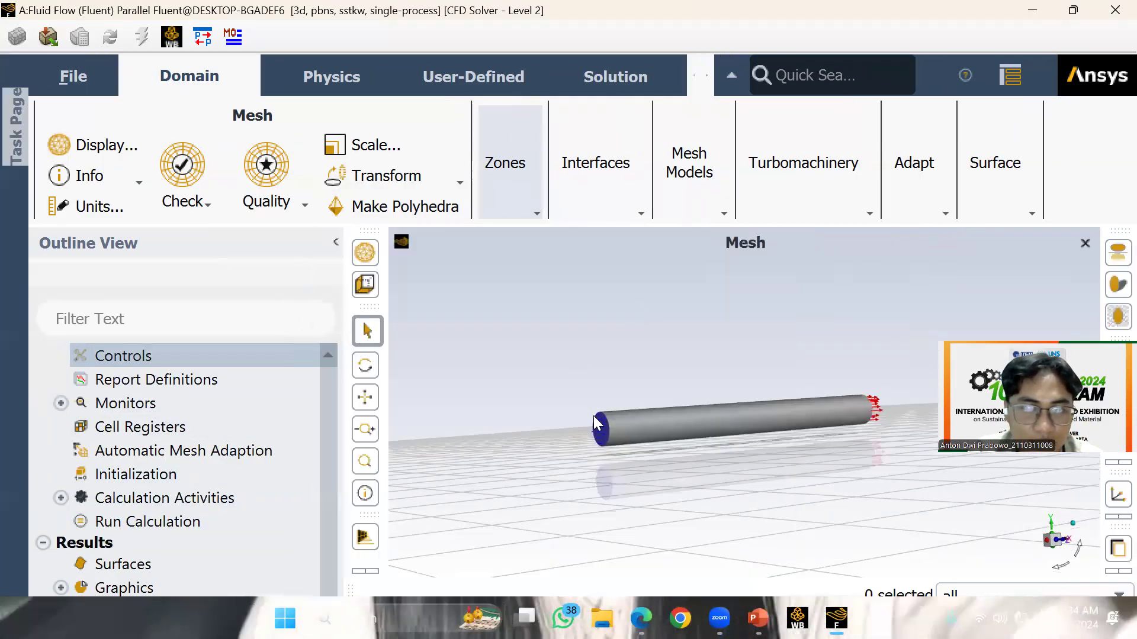
left_click(209, 521)
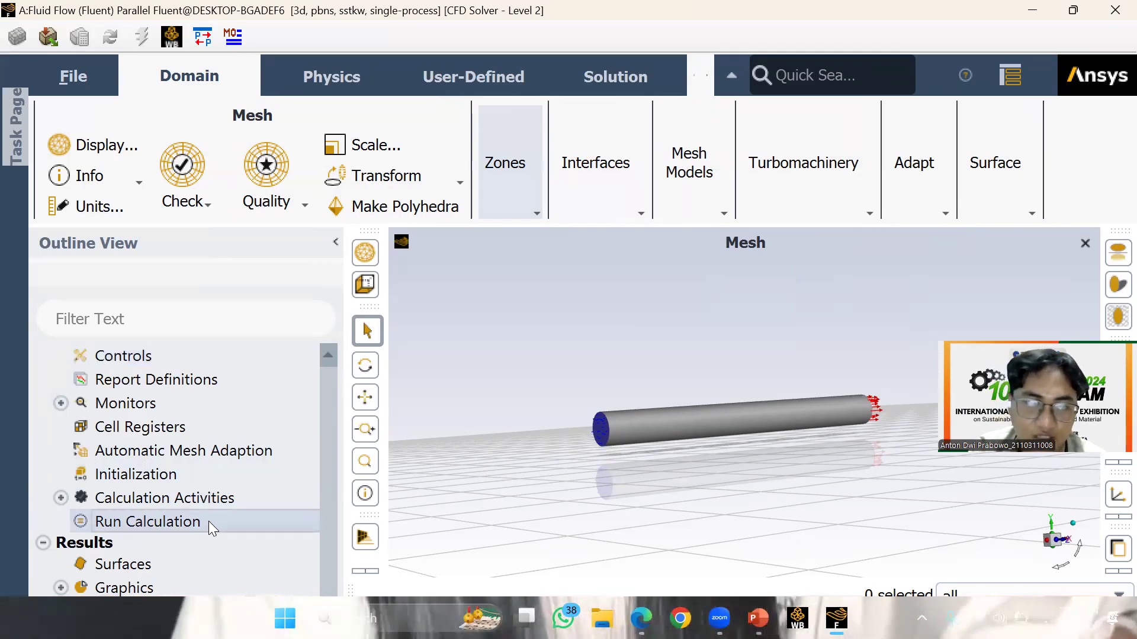
right_click(171, 518)
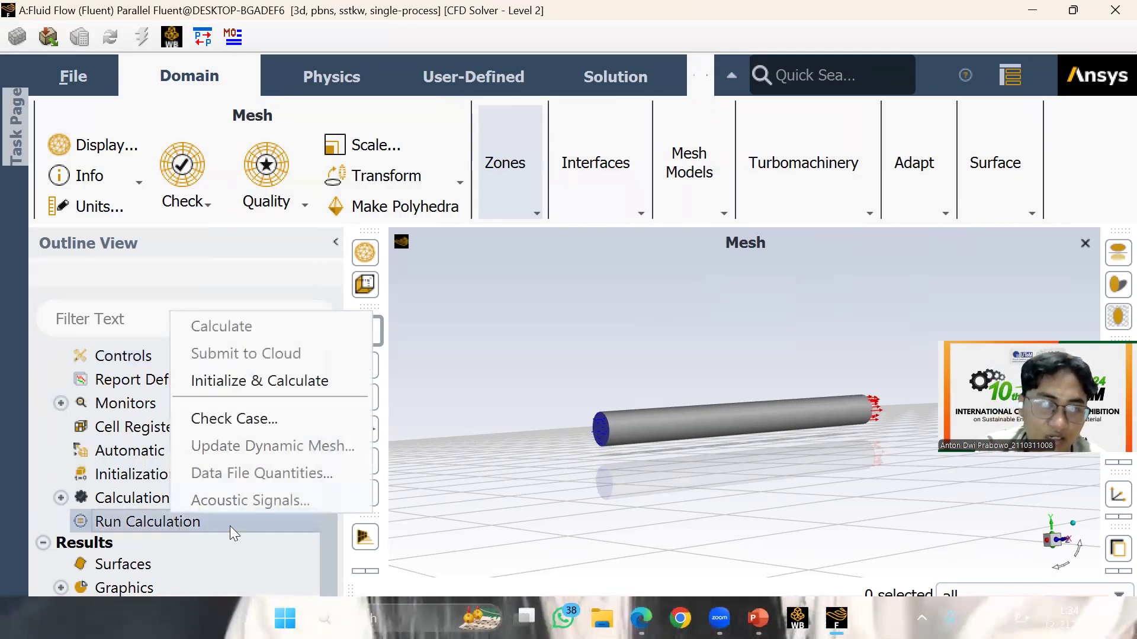
left_click(261, 382)
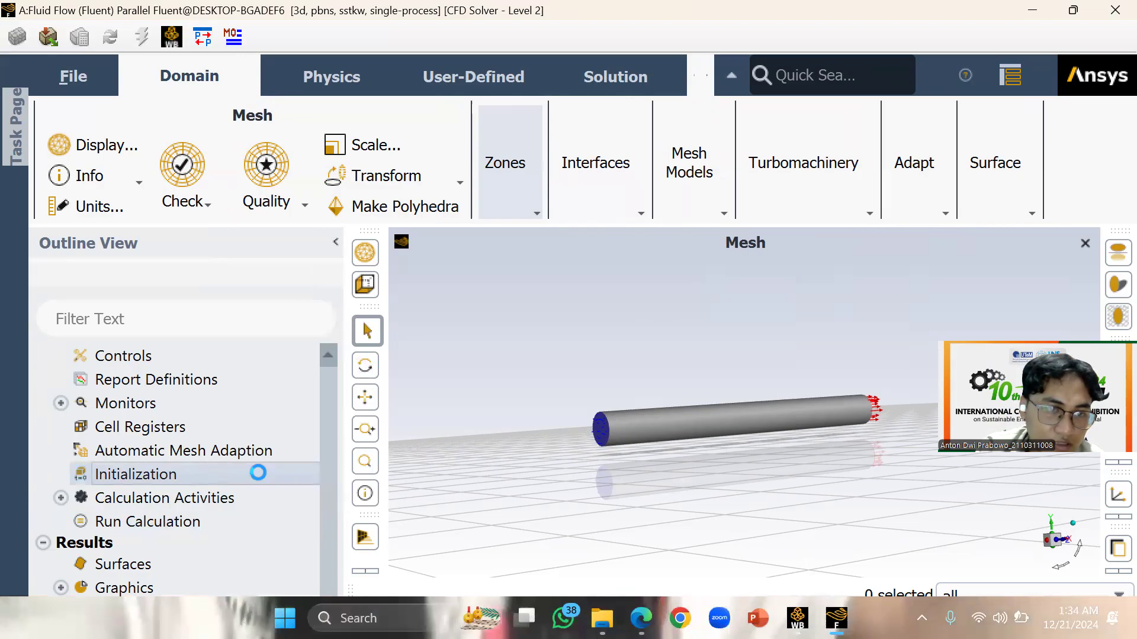
Expand the solution monitors in the outline and select the Residual monitor
left_click(60, 403)
left_click(137, 430)
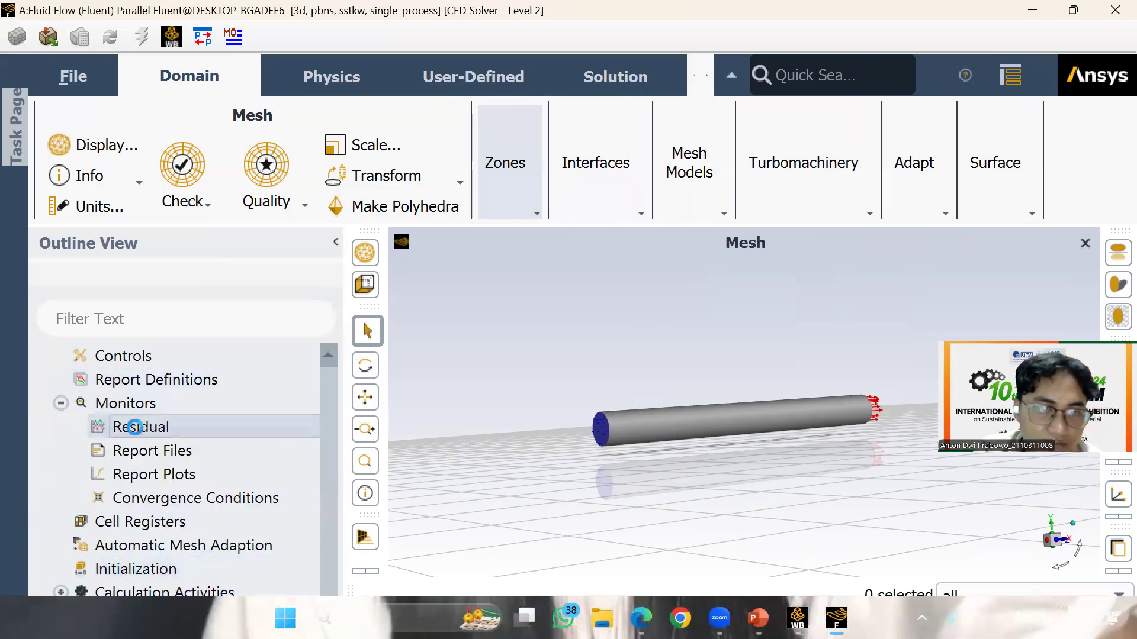
double_click(133, 426)
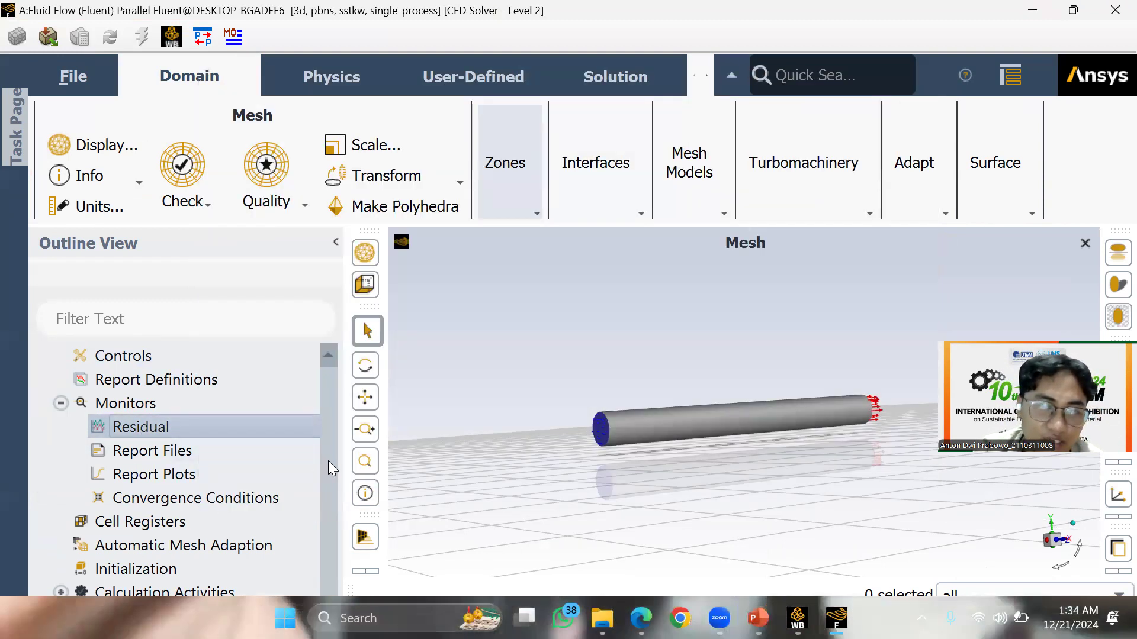
scroll(235, 529, "down", 1)
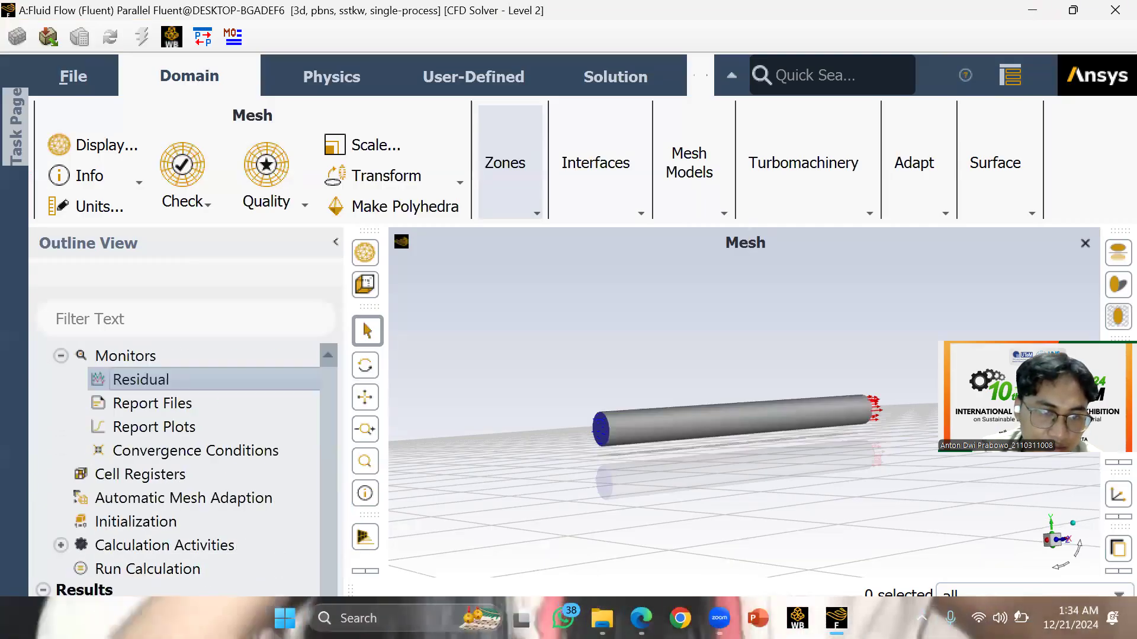
Initialize the solution using the Hybrid Initialization method
left_click(243, 522)
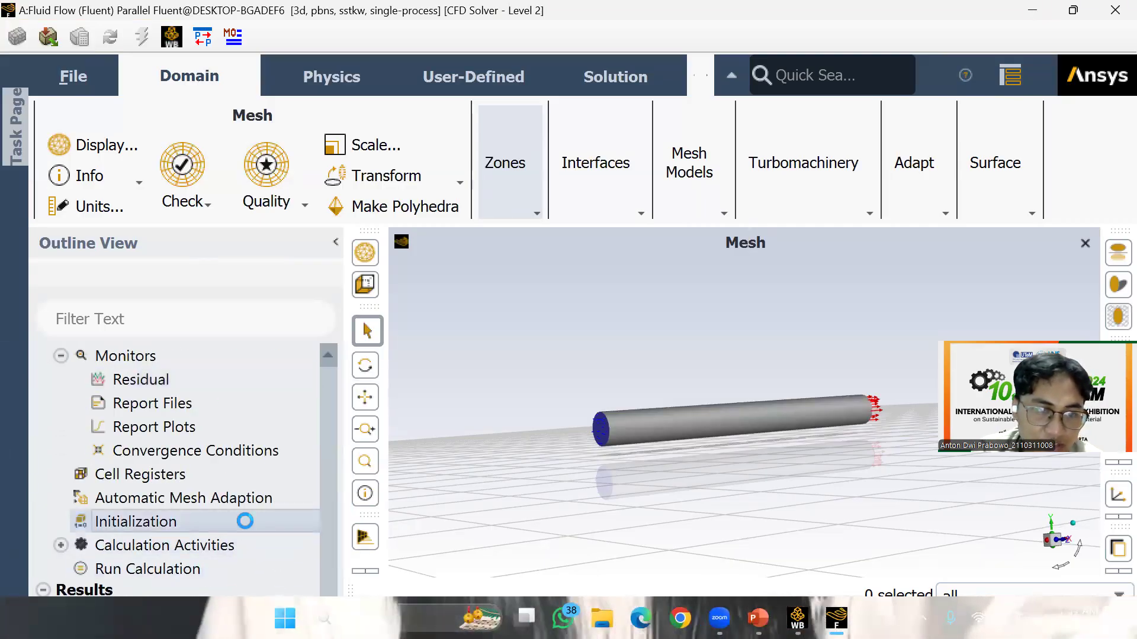
left_click(480, 412)
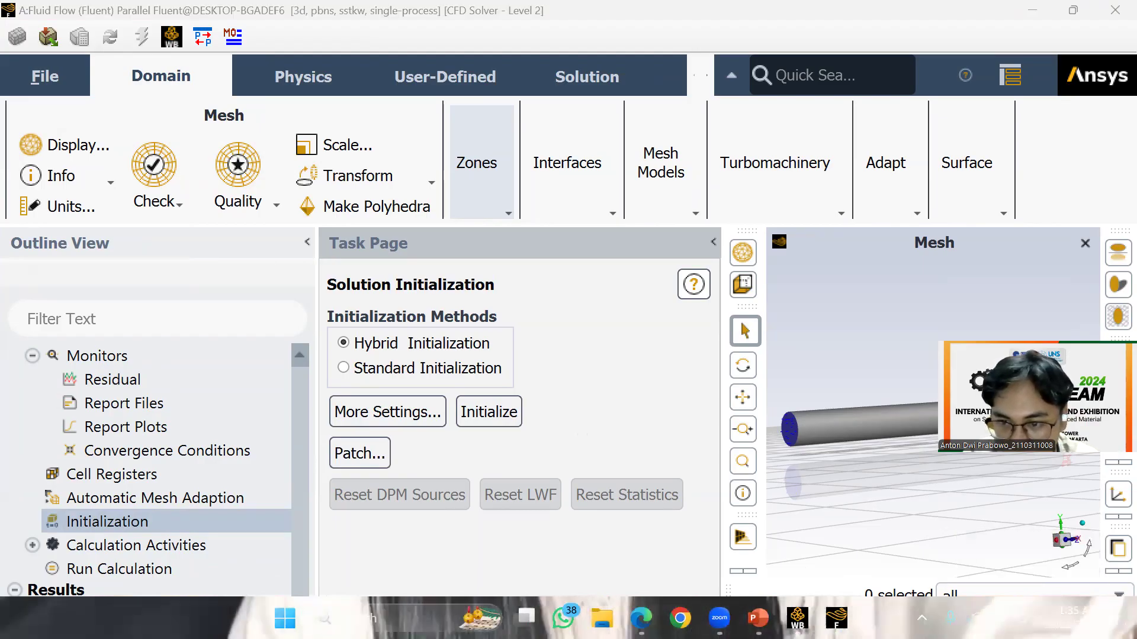
key("super+a")
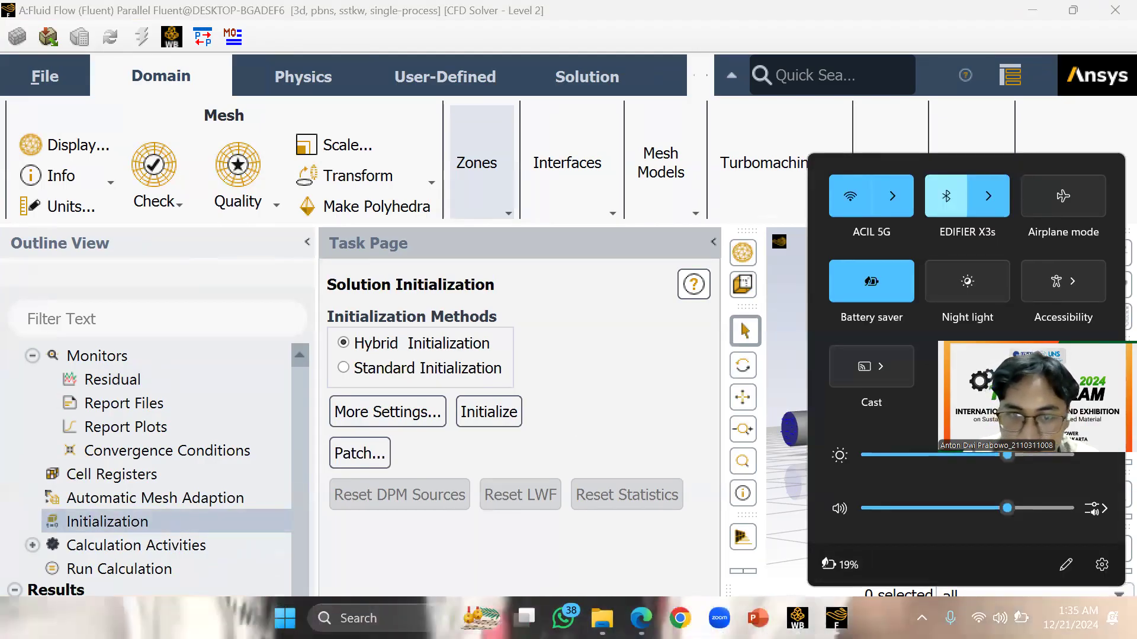
left_click(389, 482)
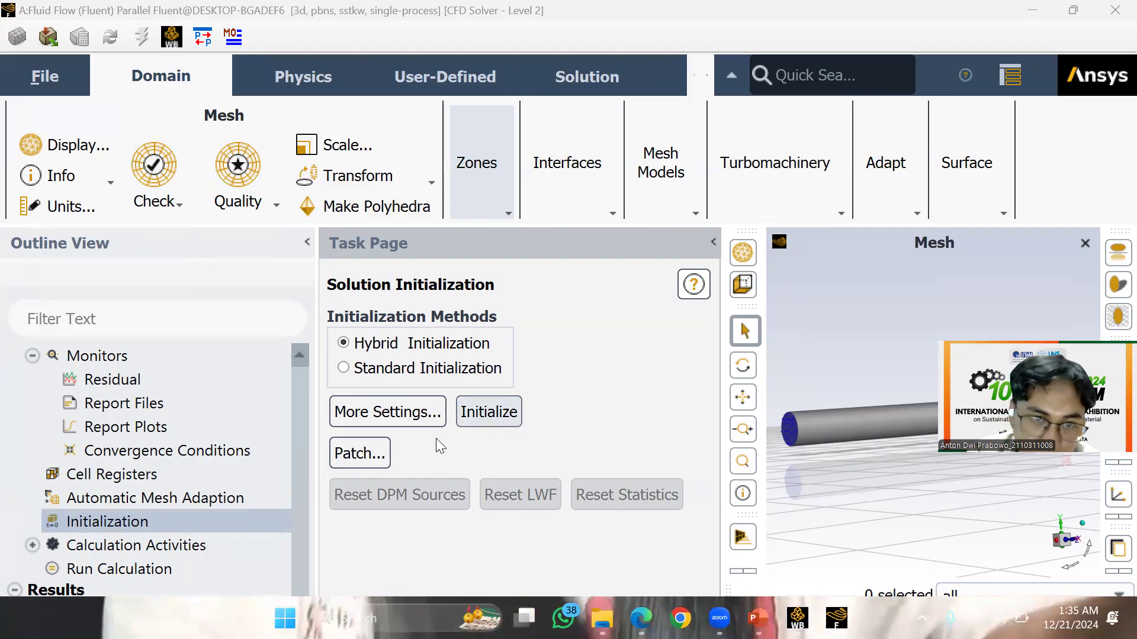
Run the calculation and dismiss the completion message
scroll(303, 504, "up", 5)
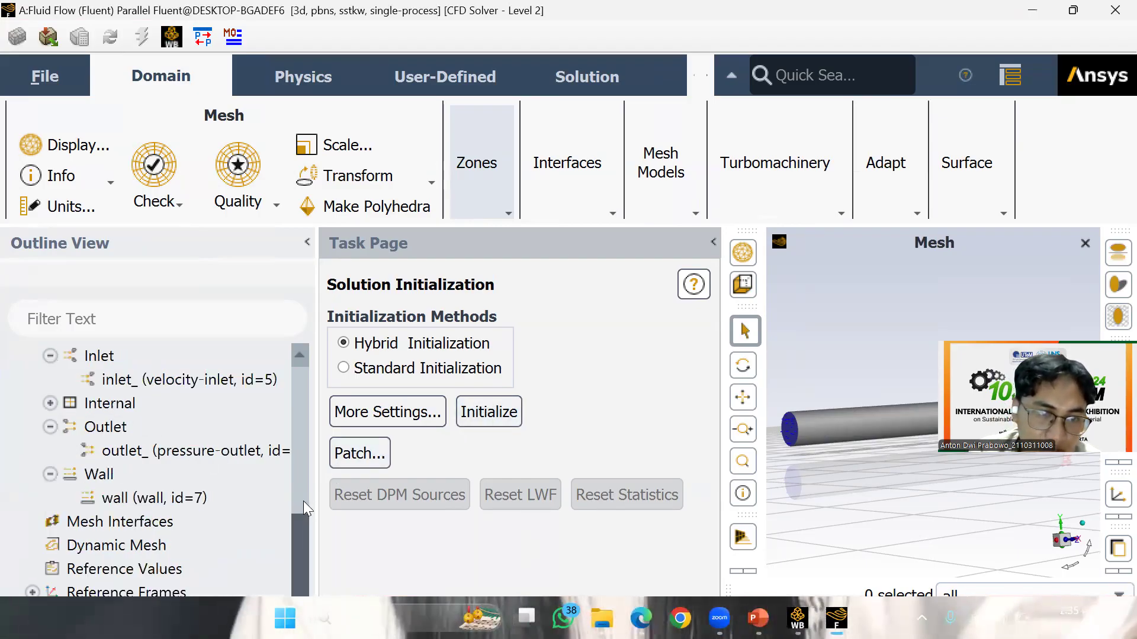
scroll(303, 549, "down", 6)
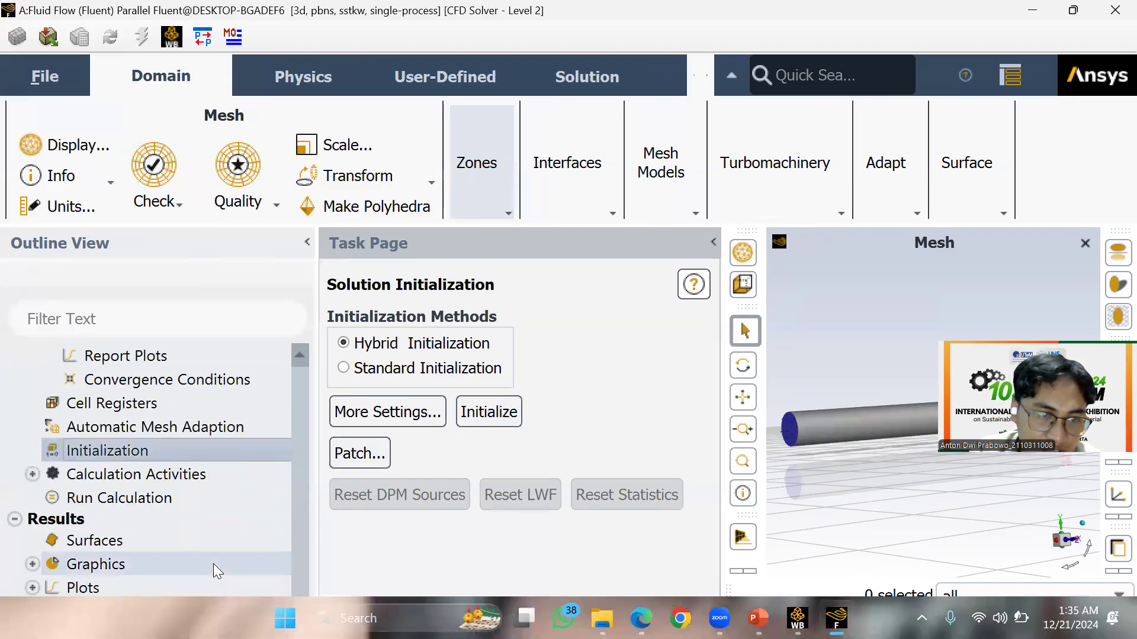
right_click(200, 491)
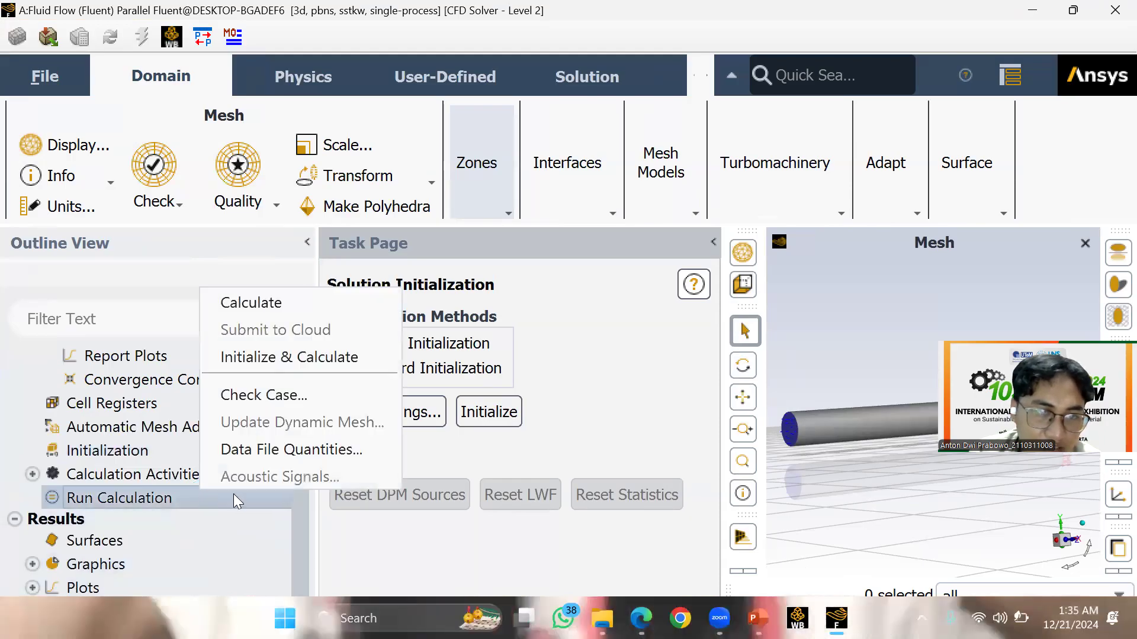
left_click(315, 306)
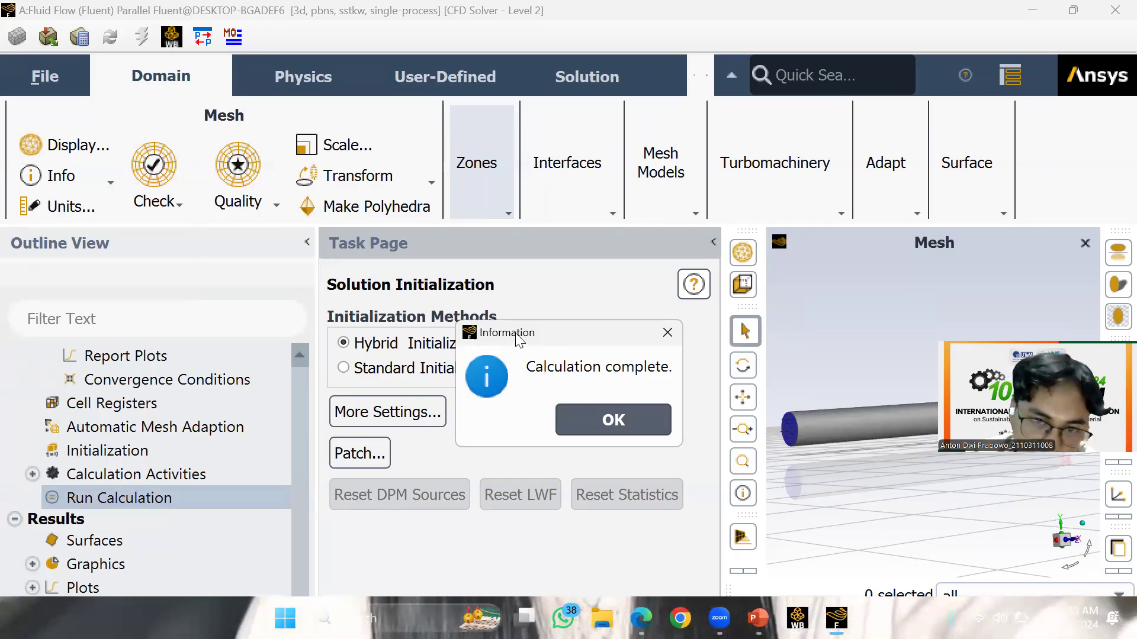
left_click_drag(526, 331, 561, 334)
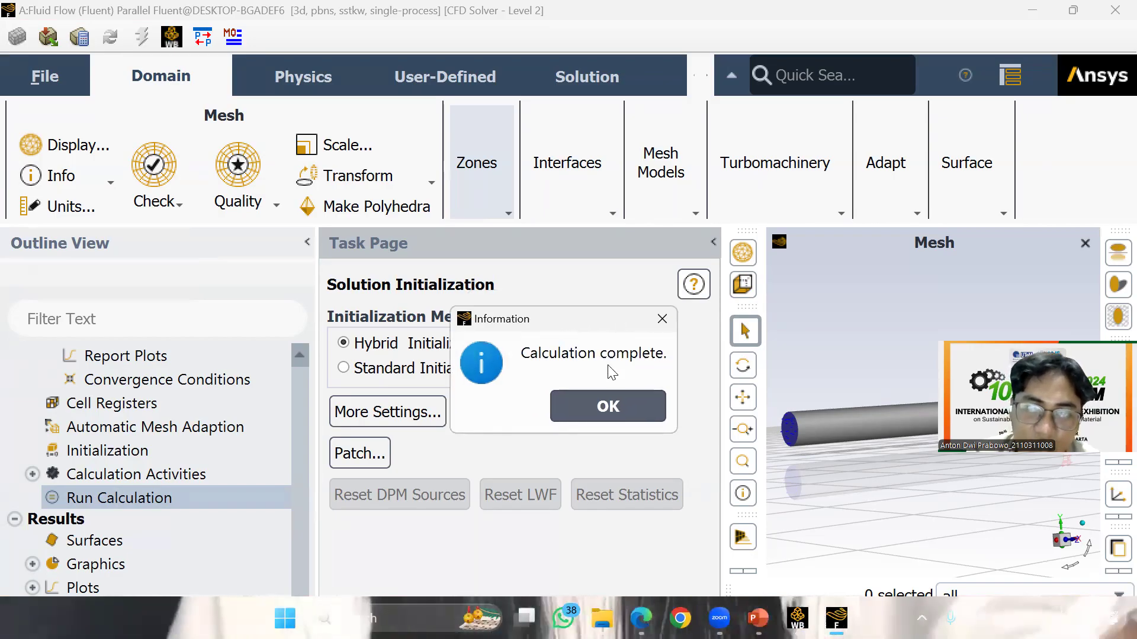
left_click(622, 405)
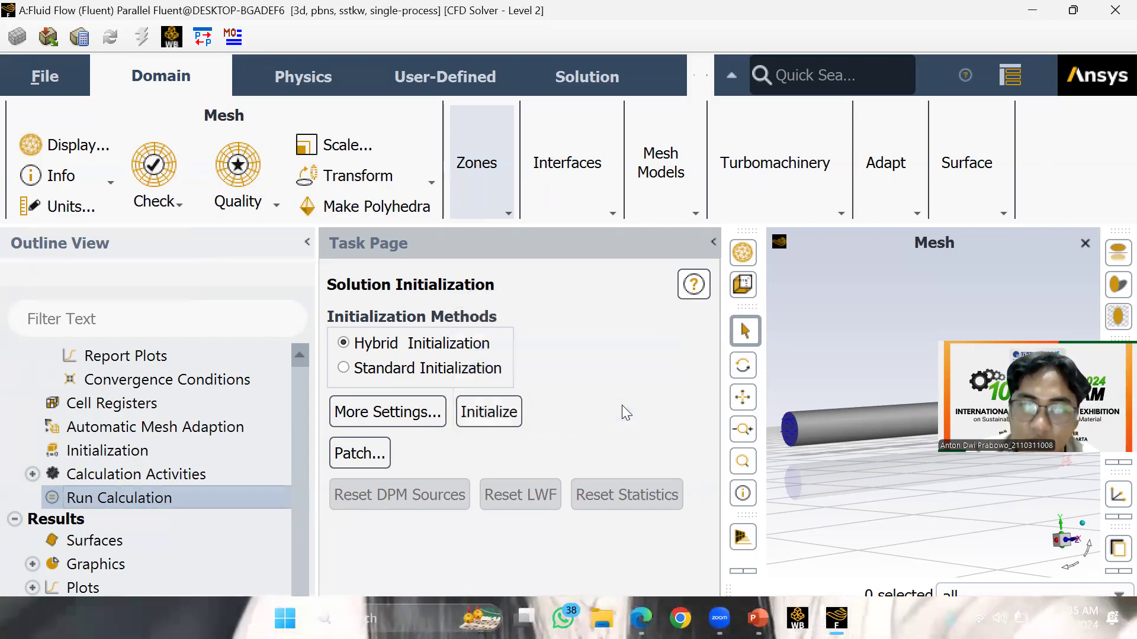
Expand the Graphics results in the outline and open a new contour definition
scroll(284, 482, "up", 5)
left_click_drag(297, 544, 298, 633)
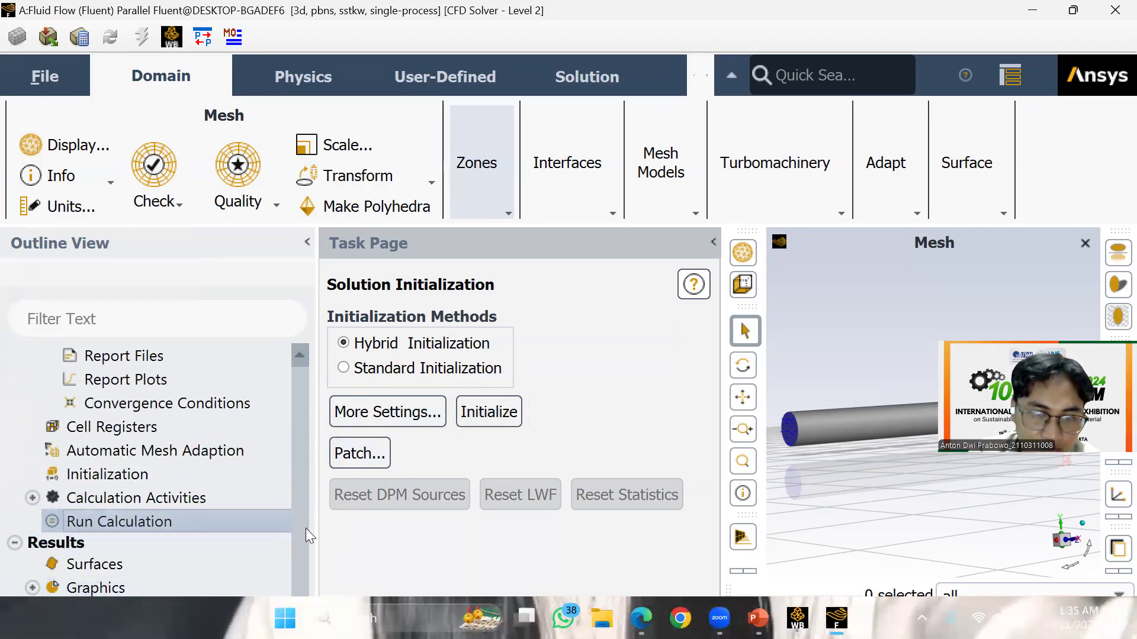
scroll(306, 528, "up", 5)
scroll(284, 533, "down", 5)
left_click(52, 592)
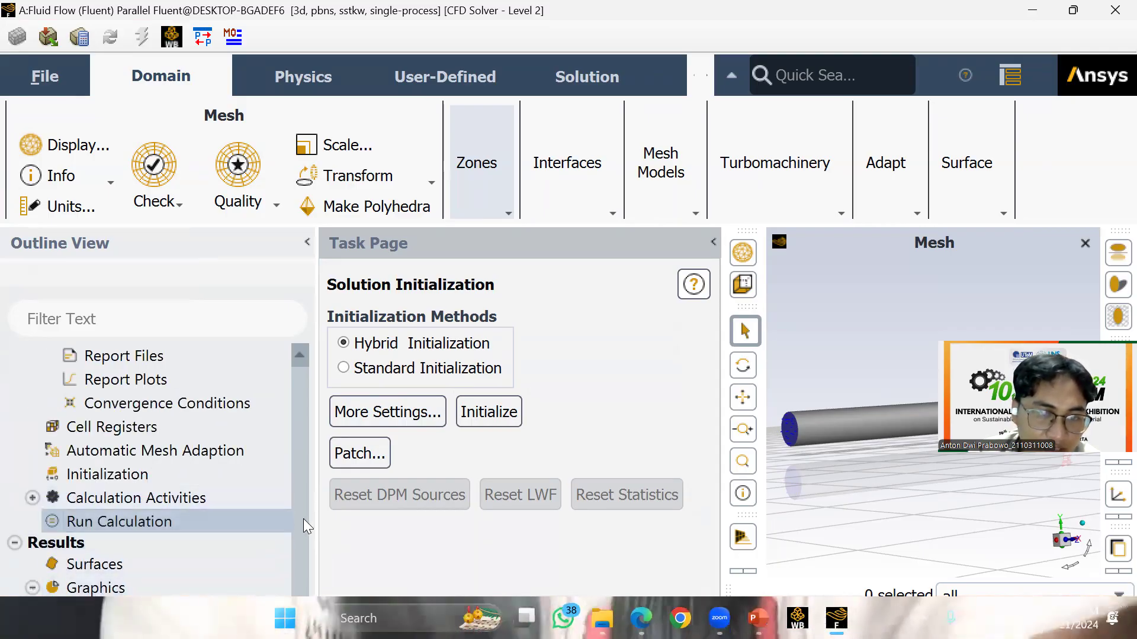
scroll(301, 554, "up", 5)
scroll(300, 554, "down", 6)
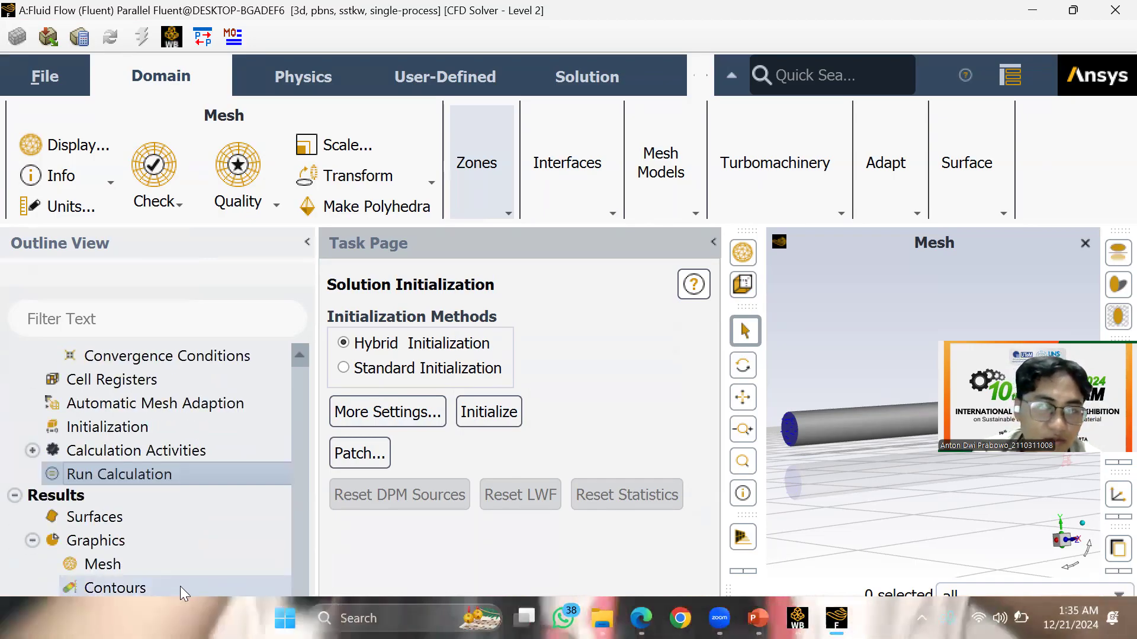
left_click(189, 590)
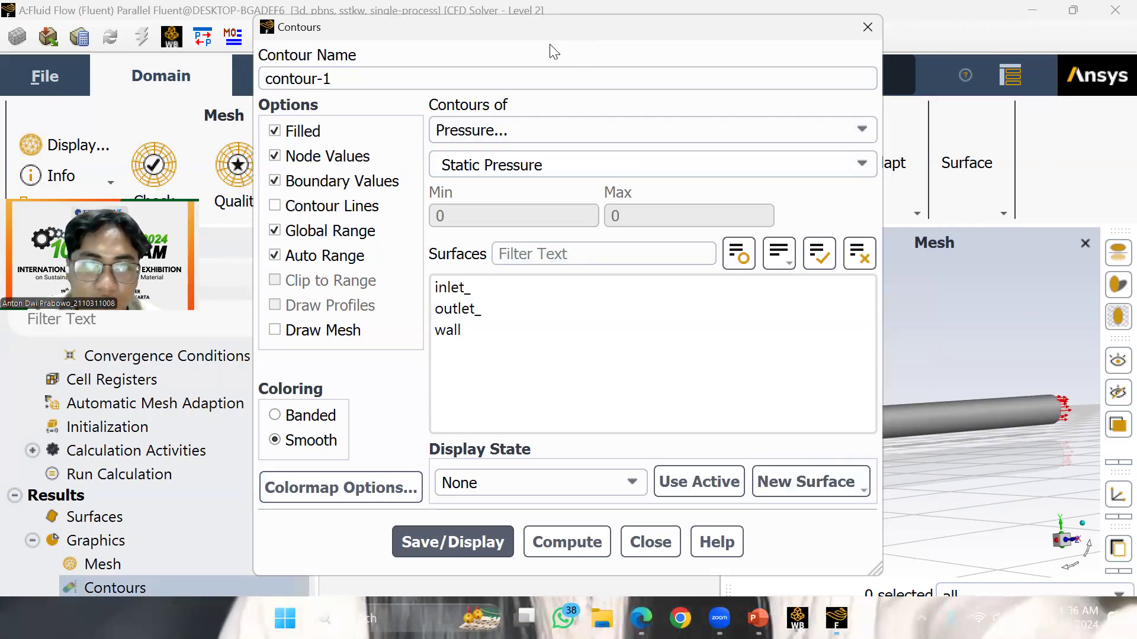
Create a new XY plane surface at Z = 0 m for the contour and close the plane definition
left_click_drag(550, 30, 435, 16)
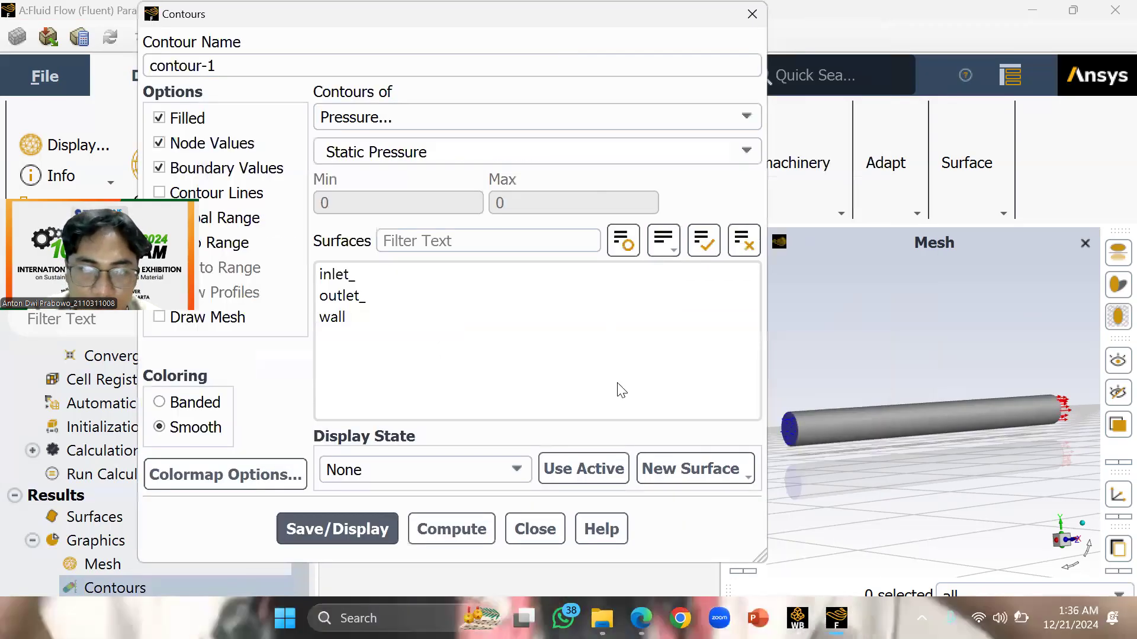
left_click(676, 468)
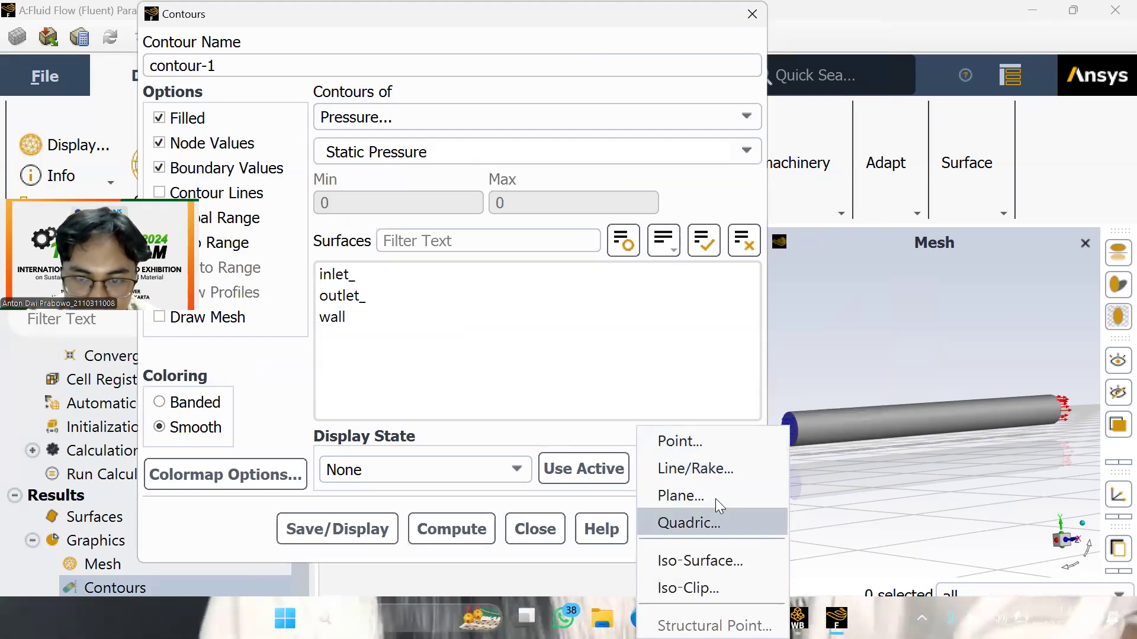
left_click(716, 497)
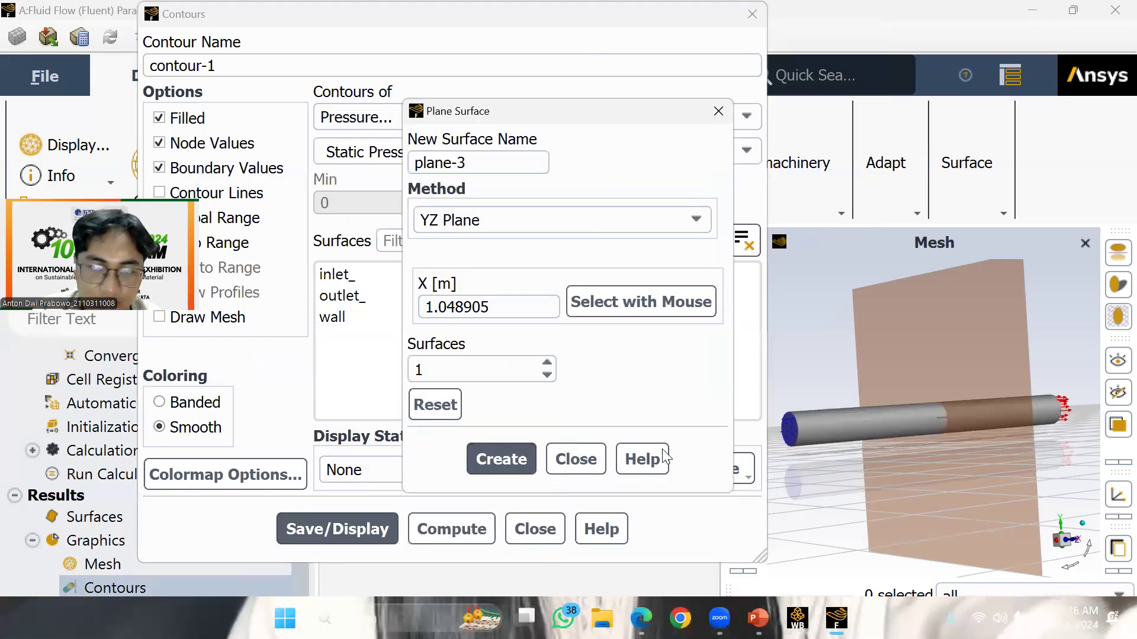
left_click(498, 219)
left_click(504, 282)
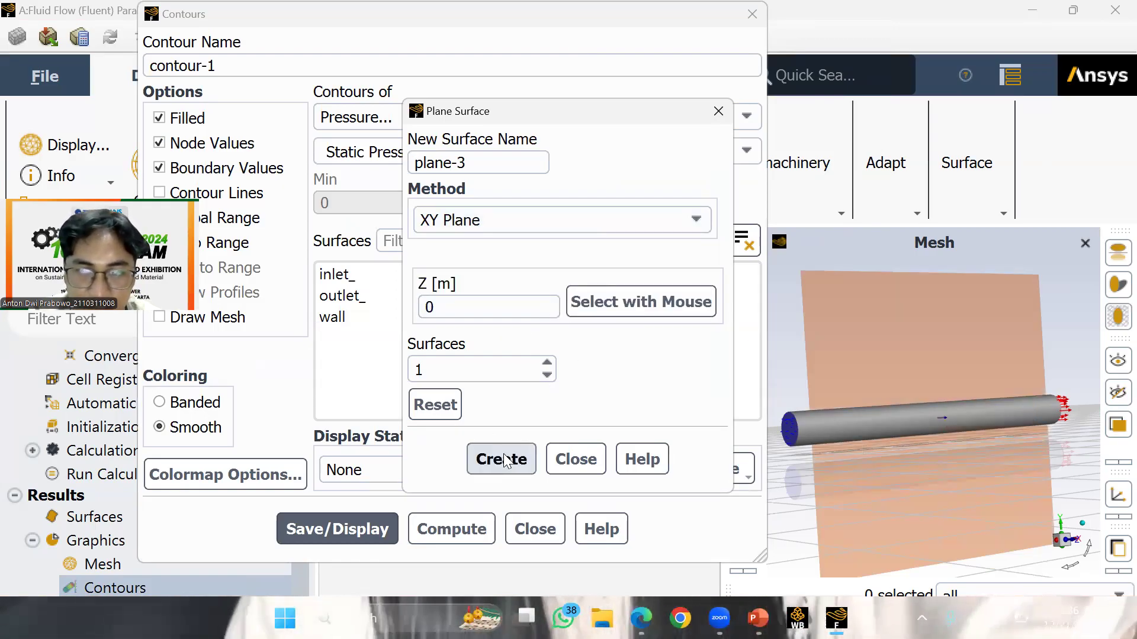
left_click(573, 462)
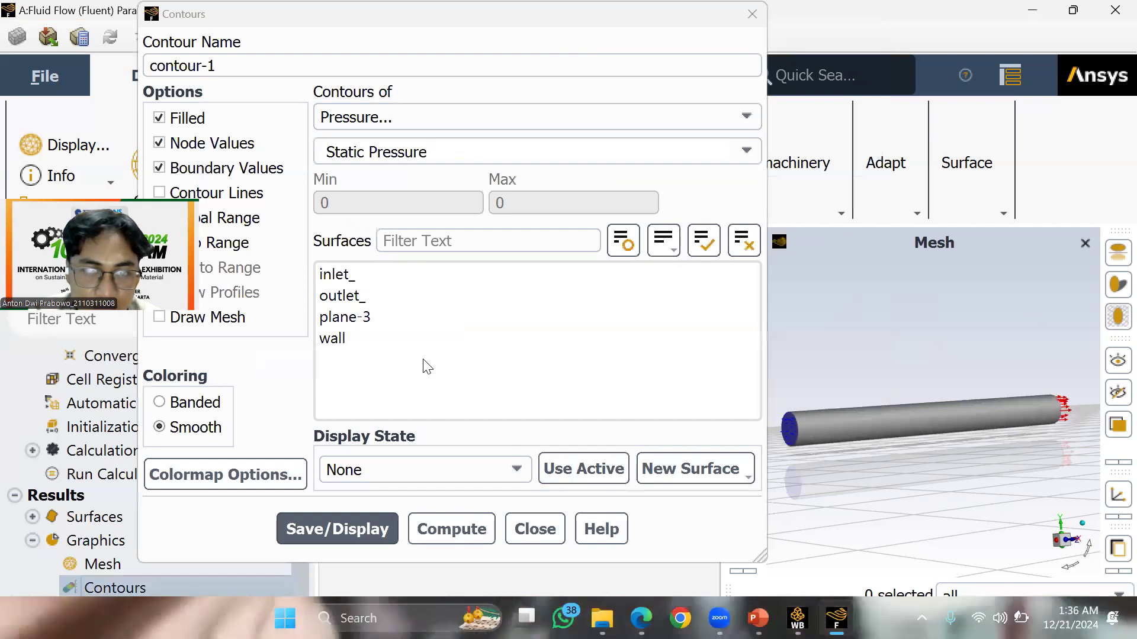
Select the plane-3 surface for the contour and set the plotted variable to Velocity Magnitude
left_click(431, 315)
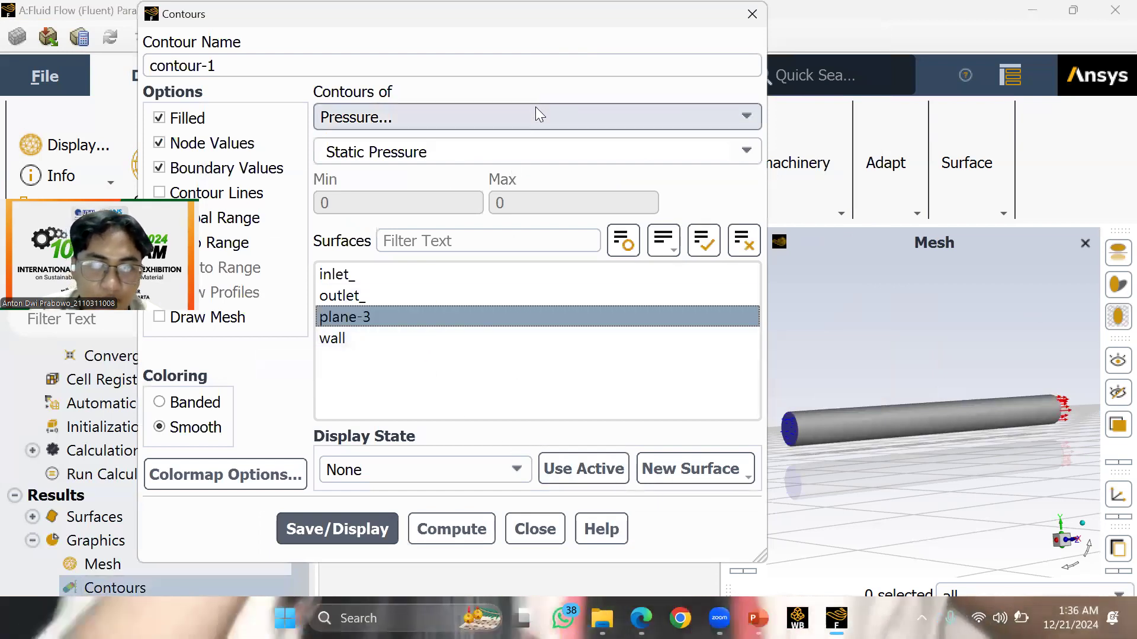
left_click(536, 110)
left_click(434, 177)
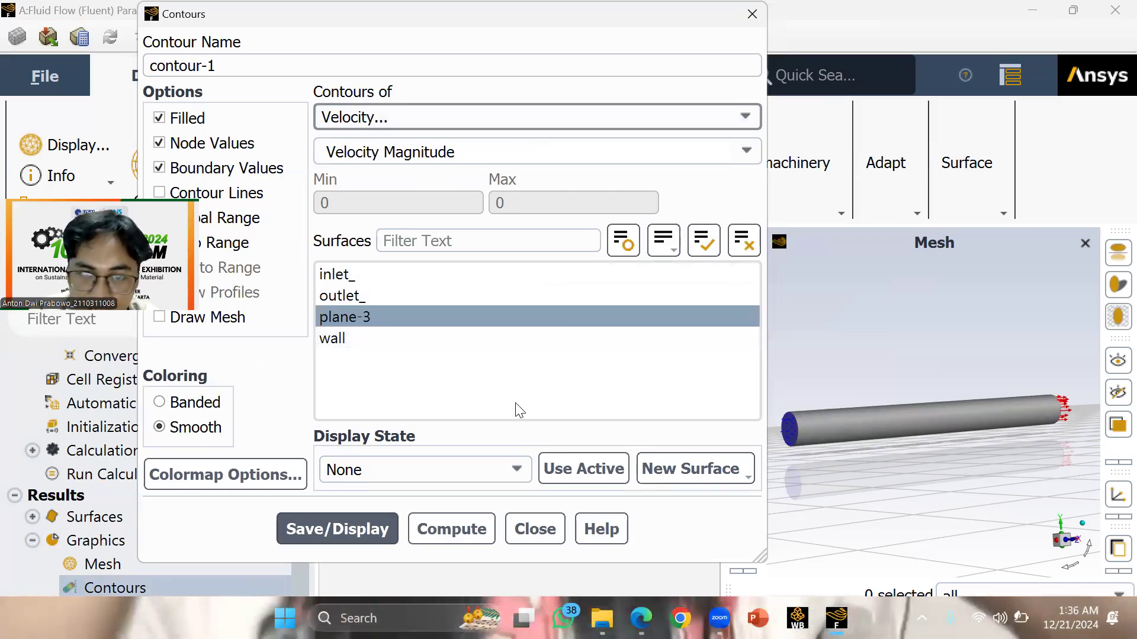
left_click(527, 317)
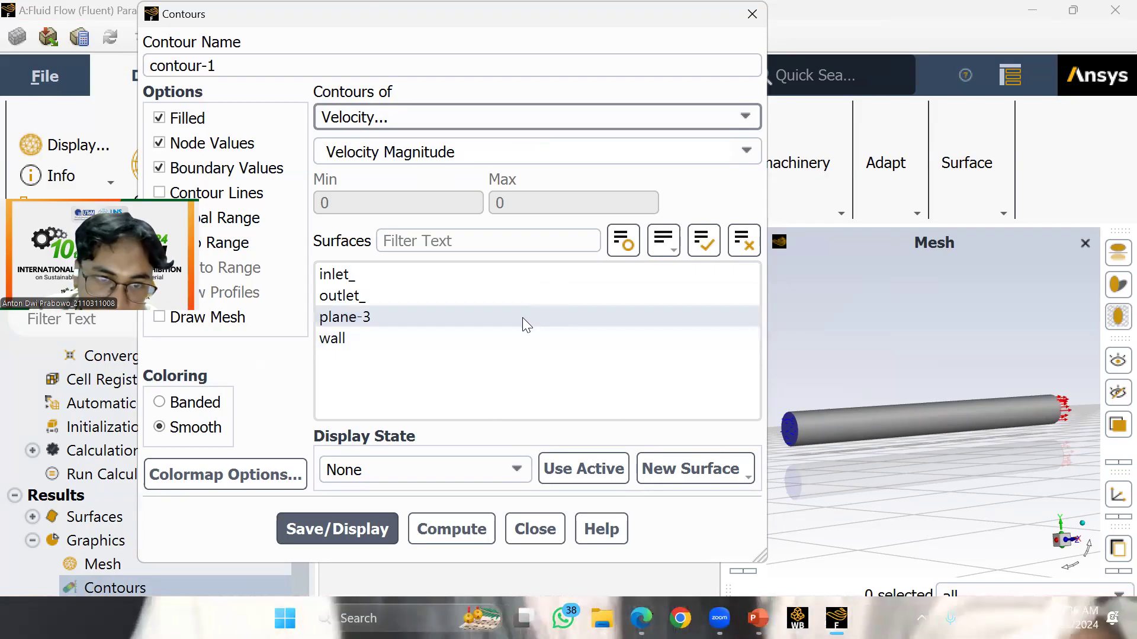
left_click(698, 475)
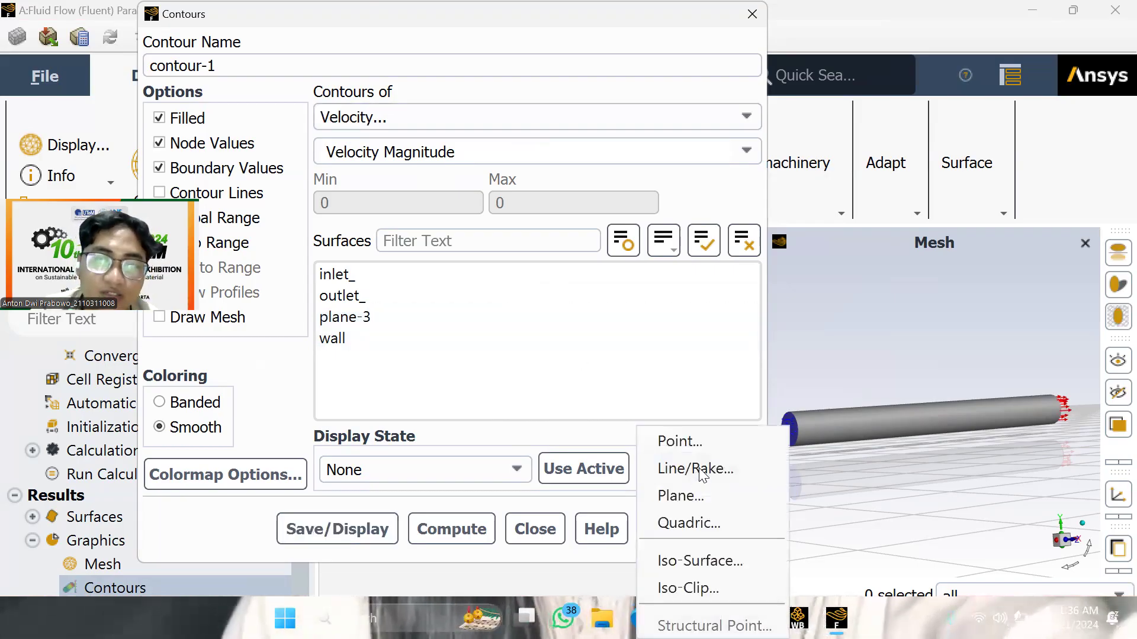
left_click(705, 502)
left_click(530, 224)
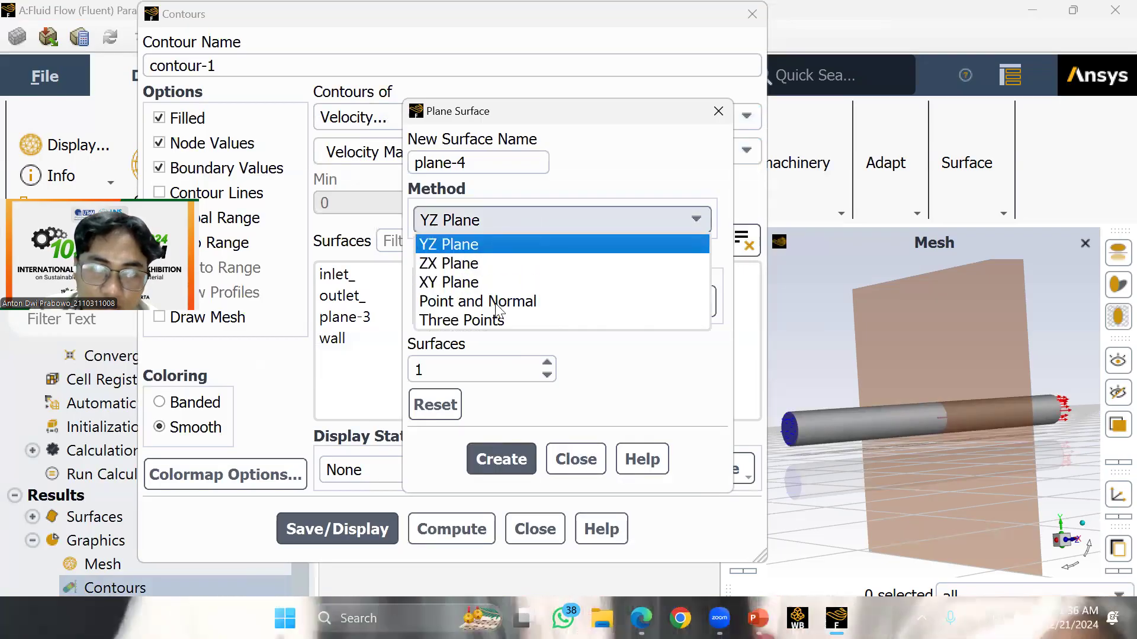
left_click(515, 243)
left_click(716, 116)
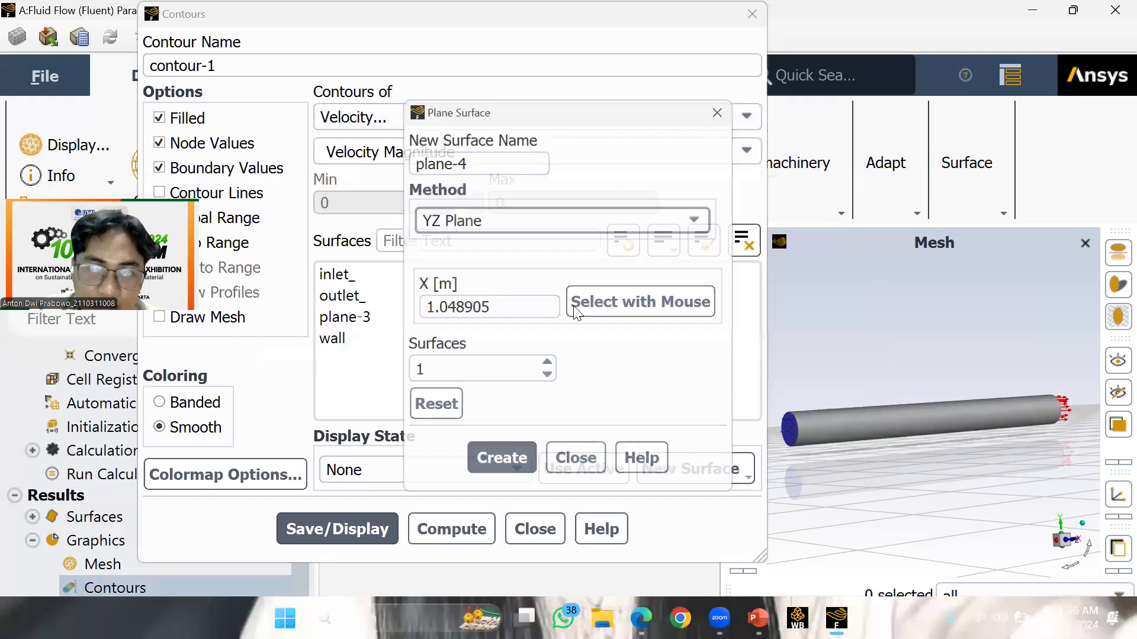
left_click(471, 313)
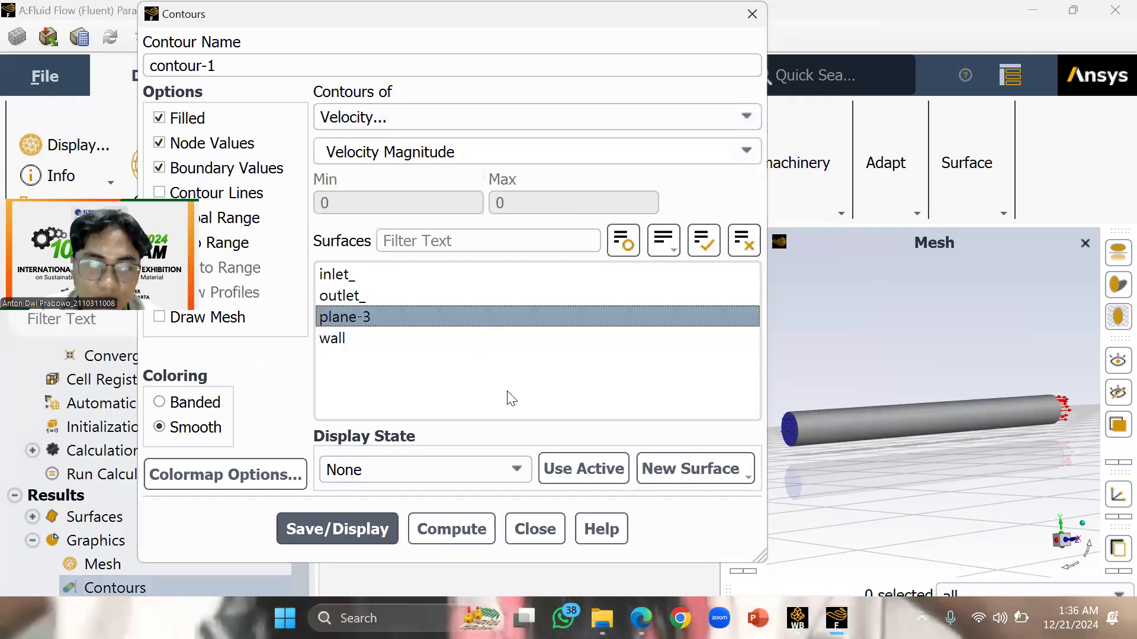
Save and display contour-1, close its settings, collapse the task page and inspect the velocity contour from different angles
left_click(382, 533)
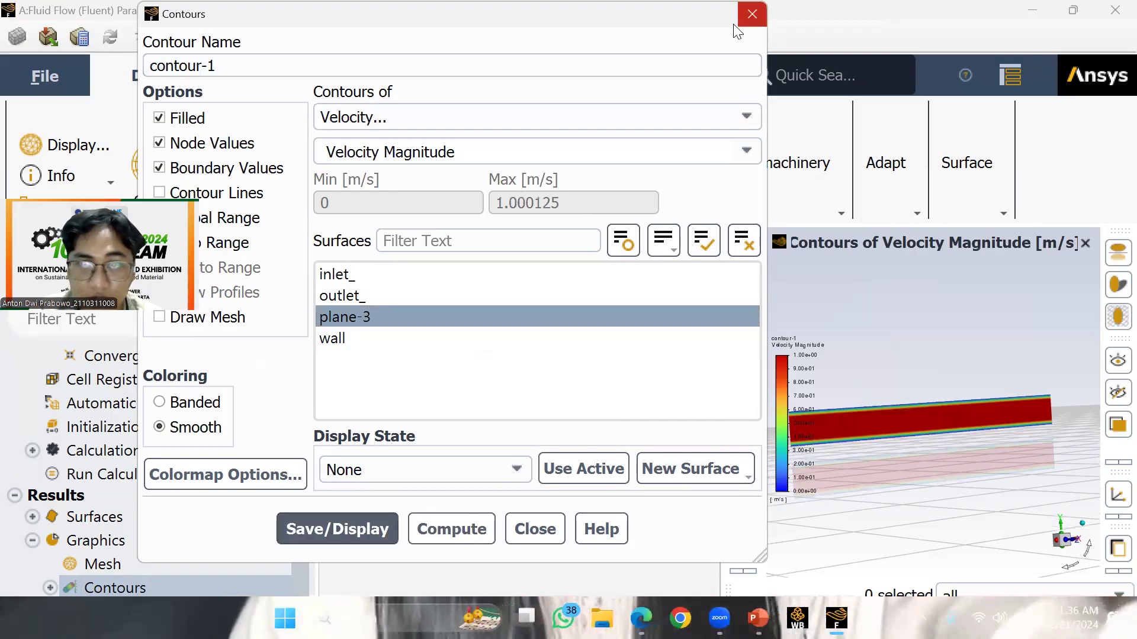
left_click(747, 16)
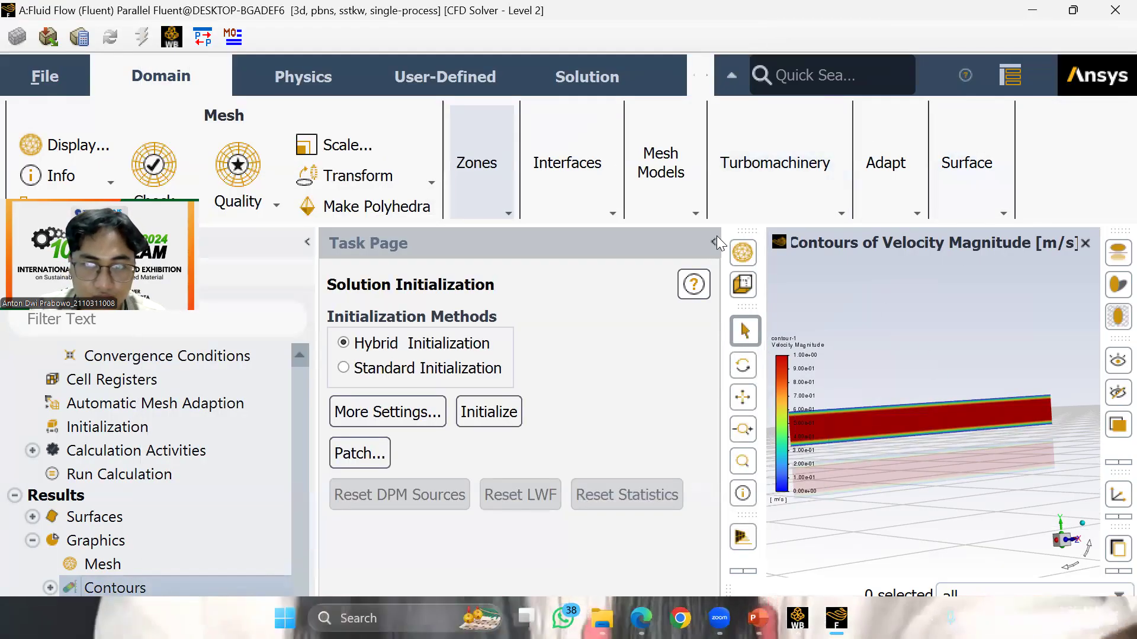
left_click(713, 242)
left_click_drag(772, 440, 500, 389)
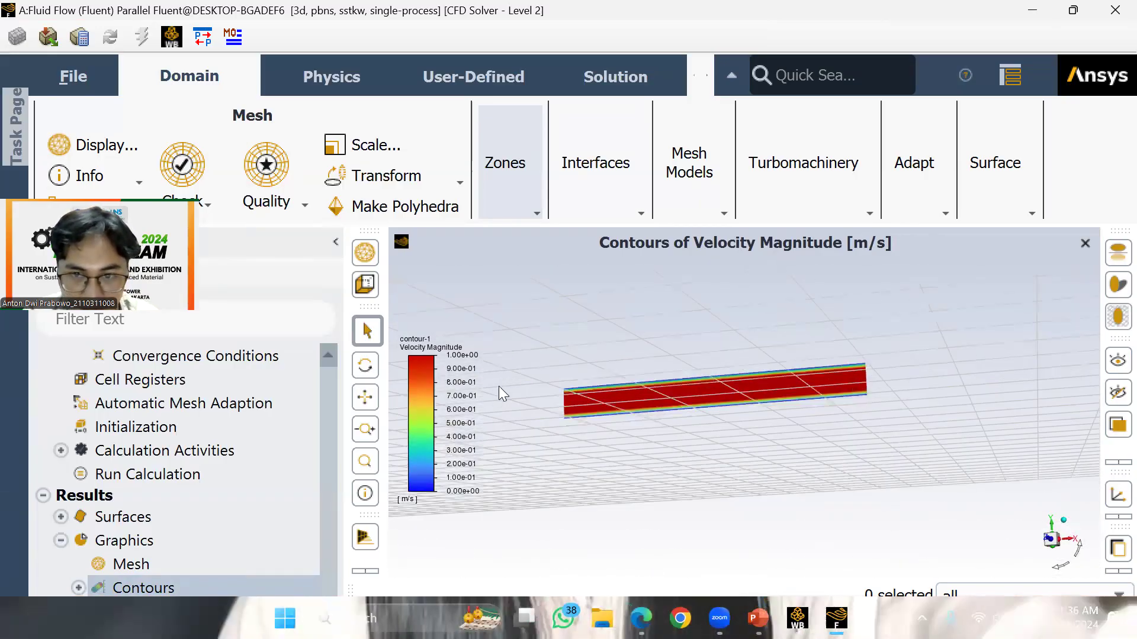
left_click_drag(733, 359, 741, 389)
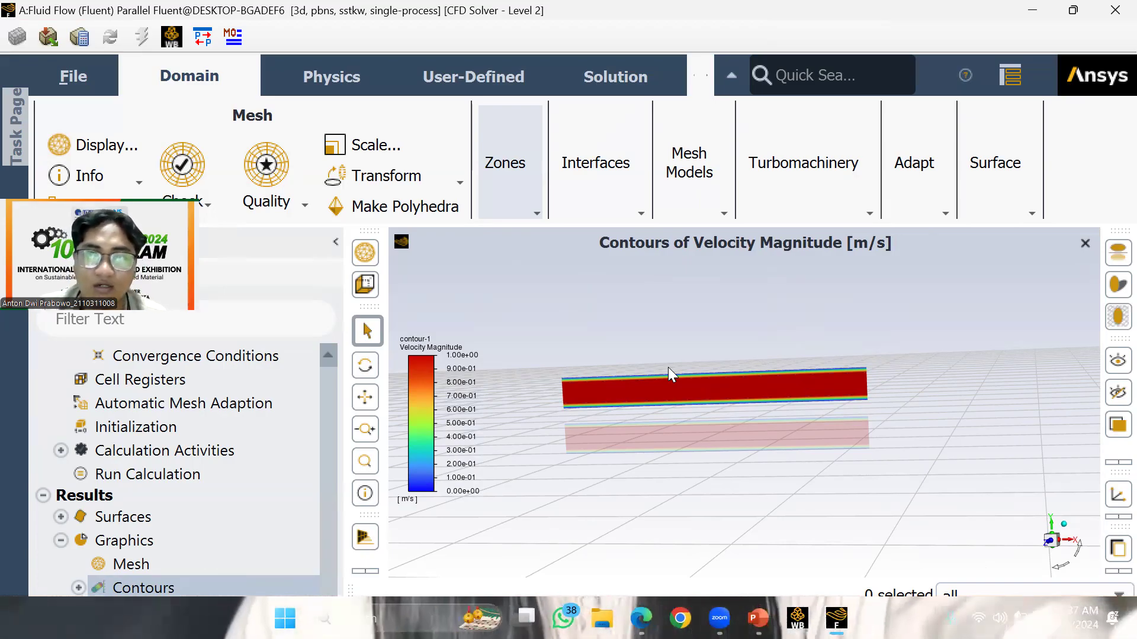
Minimize the solver, switch to PowerPoint and start the slide show from the closing "TERIMA KASIH" slide
left_click(1032, 10)
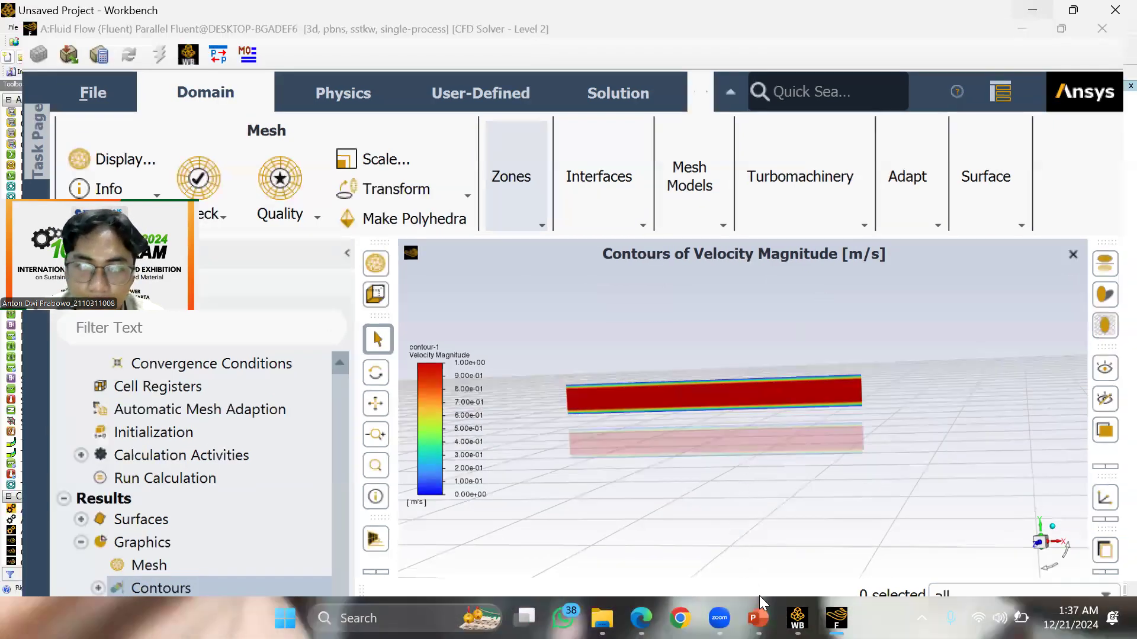
left_click(757, 616)
left_click(34, 459)
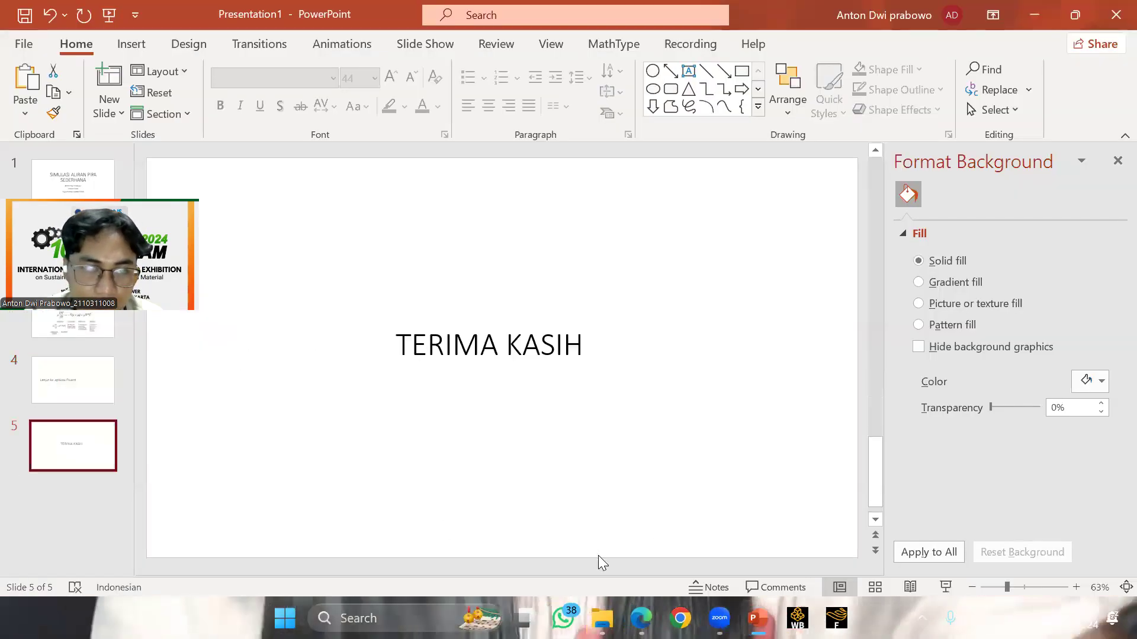
left_click(946, 588)
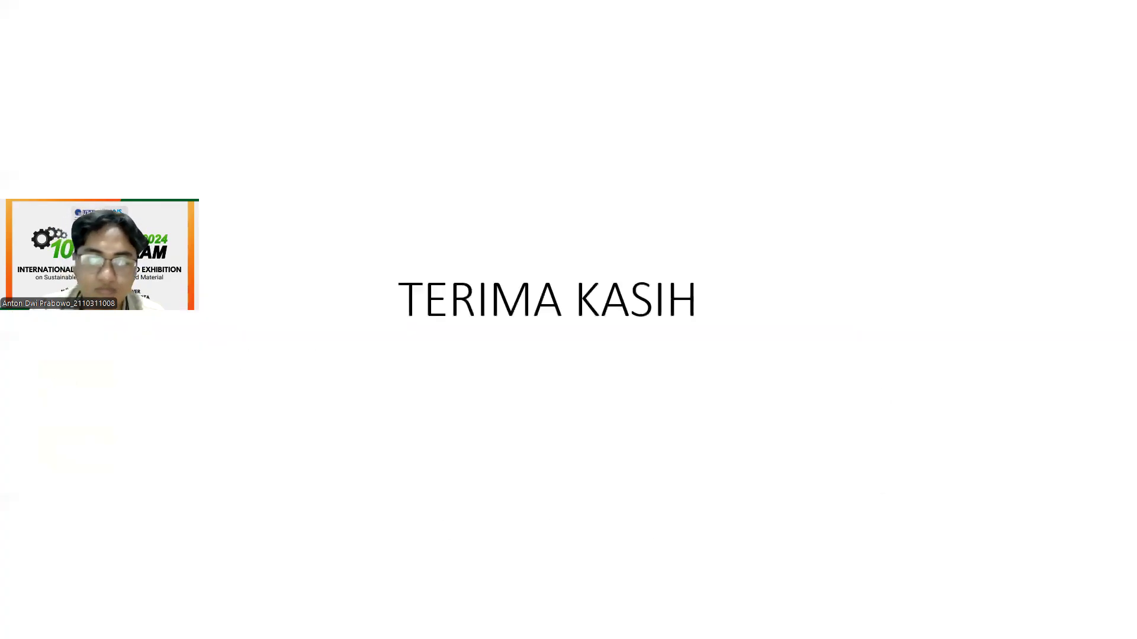